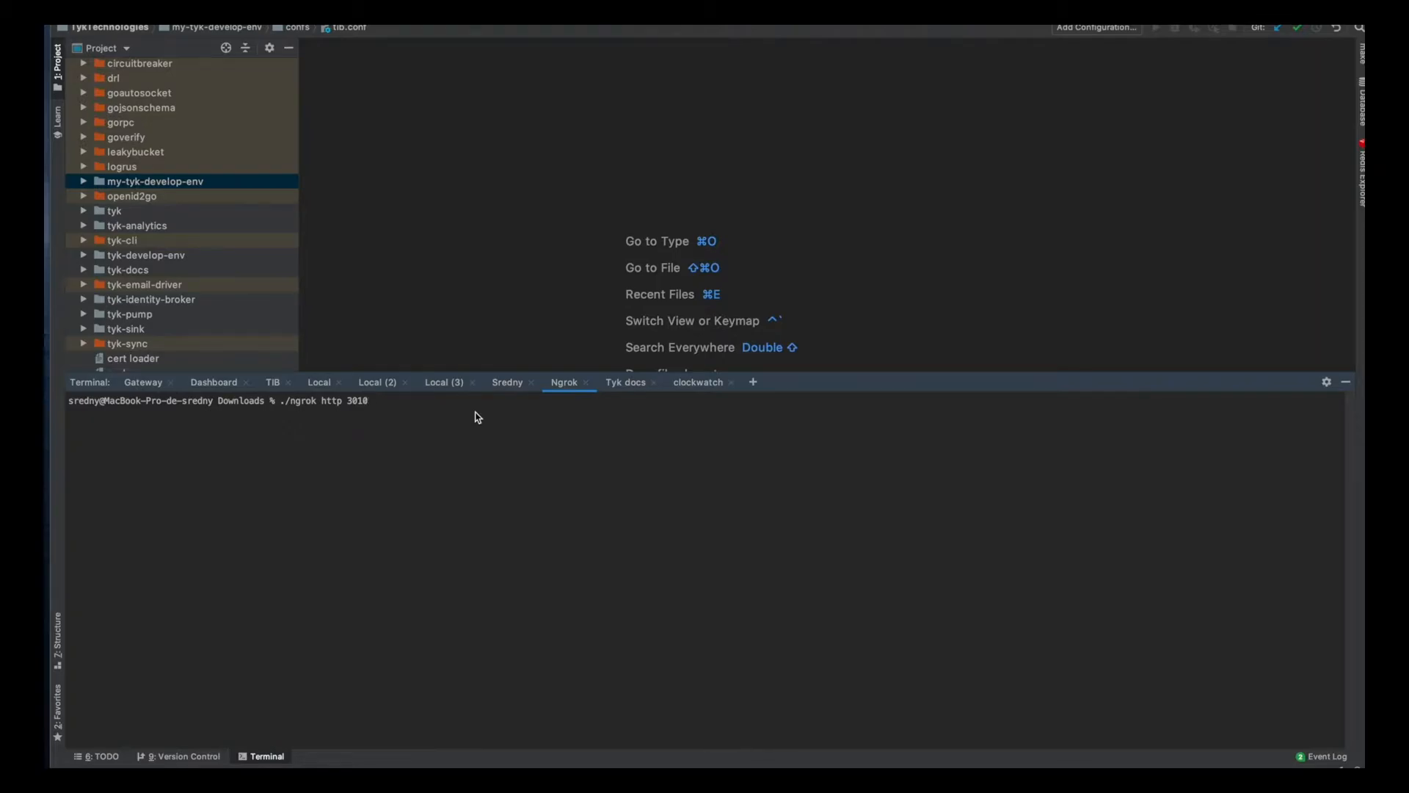
Start an ngrok HTTP tunnel on port 3010 and switch to Postman.
key(Return)
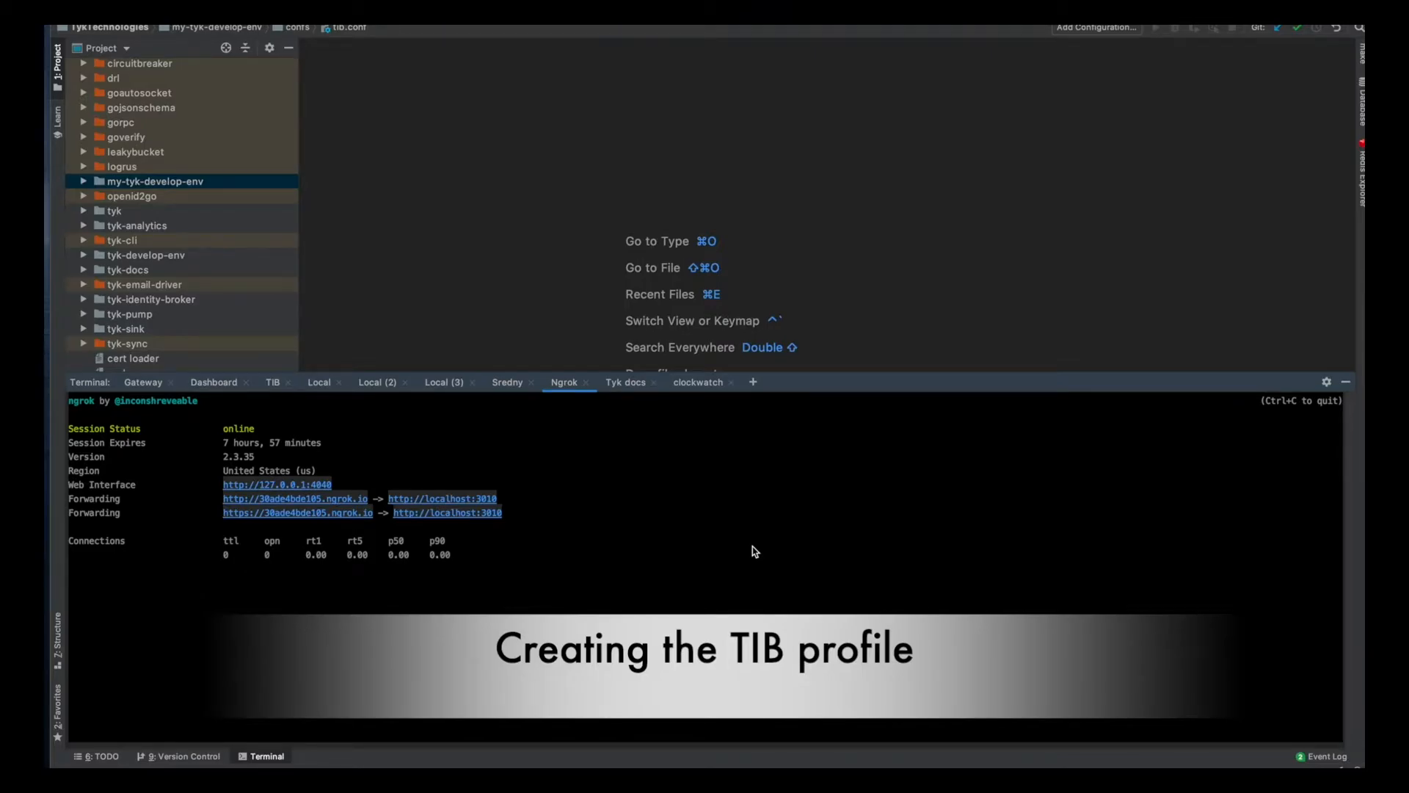
key(F4)
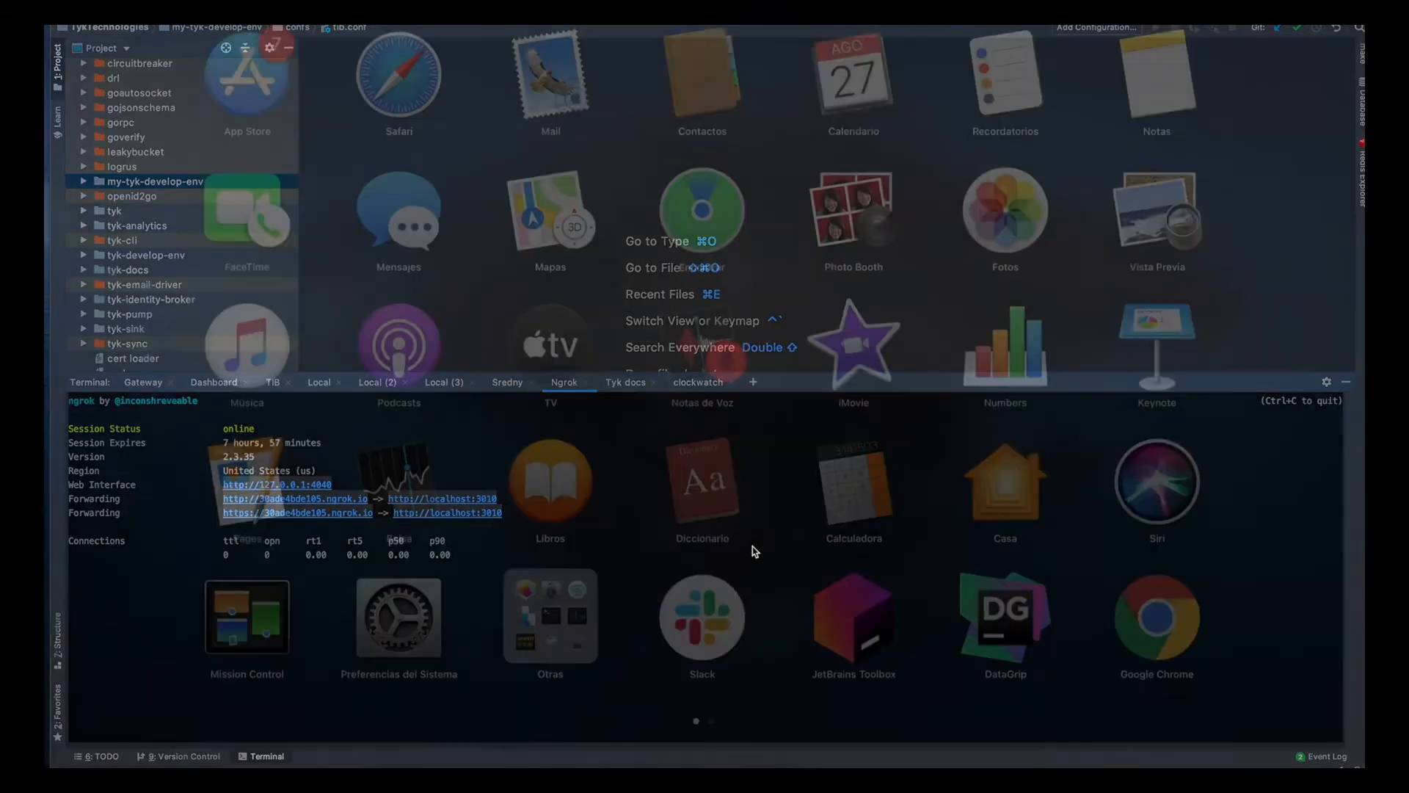
click(879, 760)
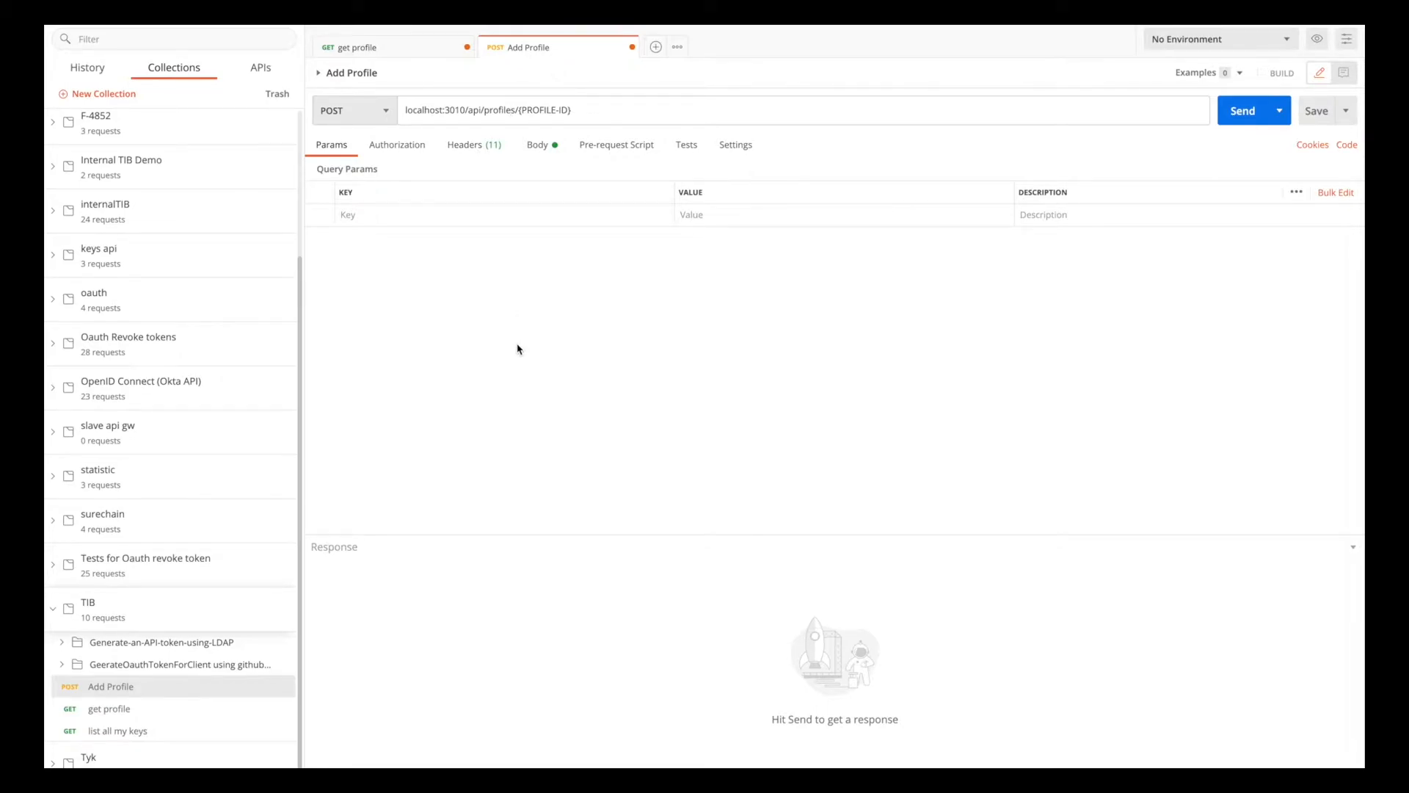
Replace the Add Profile request body with the "Logging into the dashboard using SAML" profile JSON from the tyk-identity-broker GitHub page.
key(ctrl+Right)
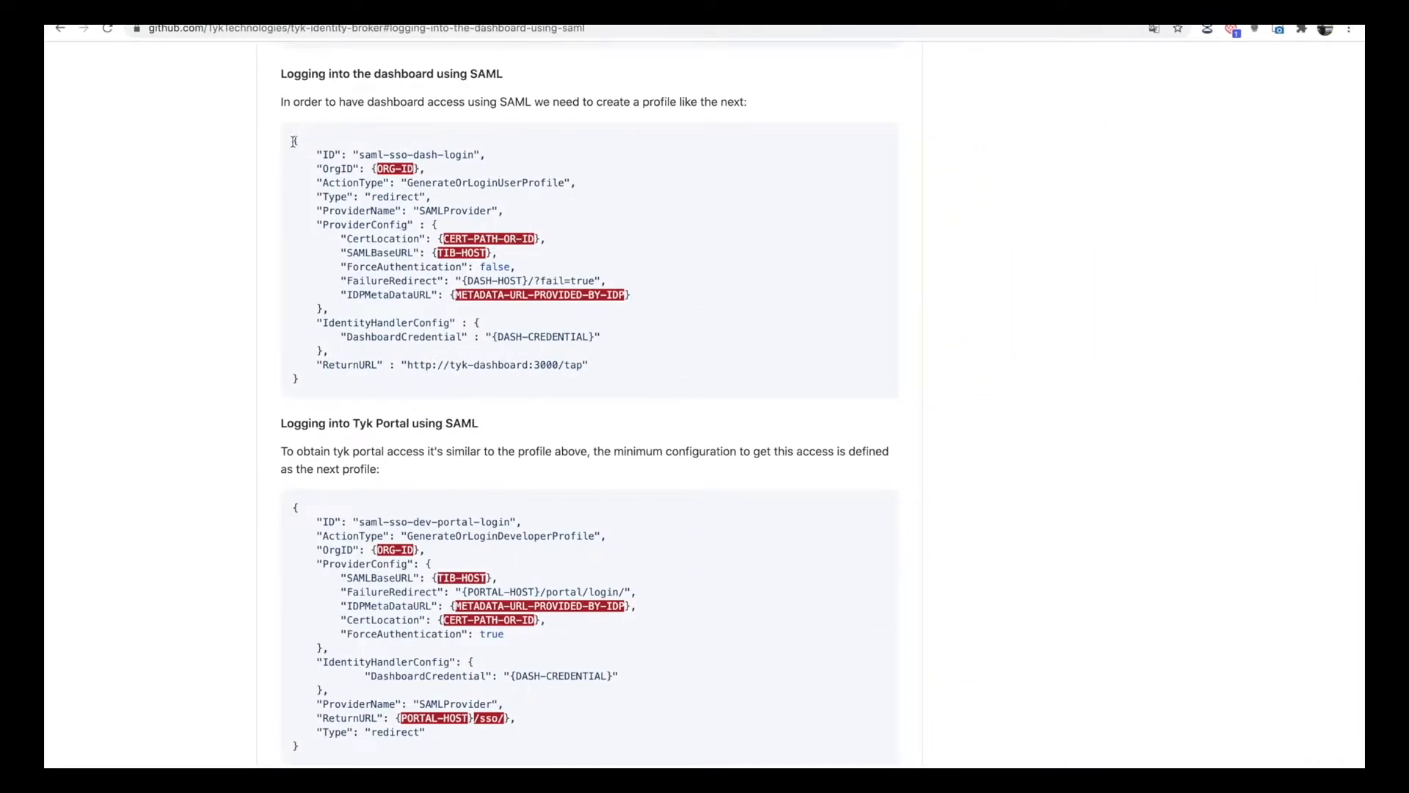
drag(296, 144, 296, 380)
key(super+c)
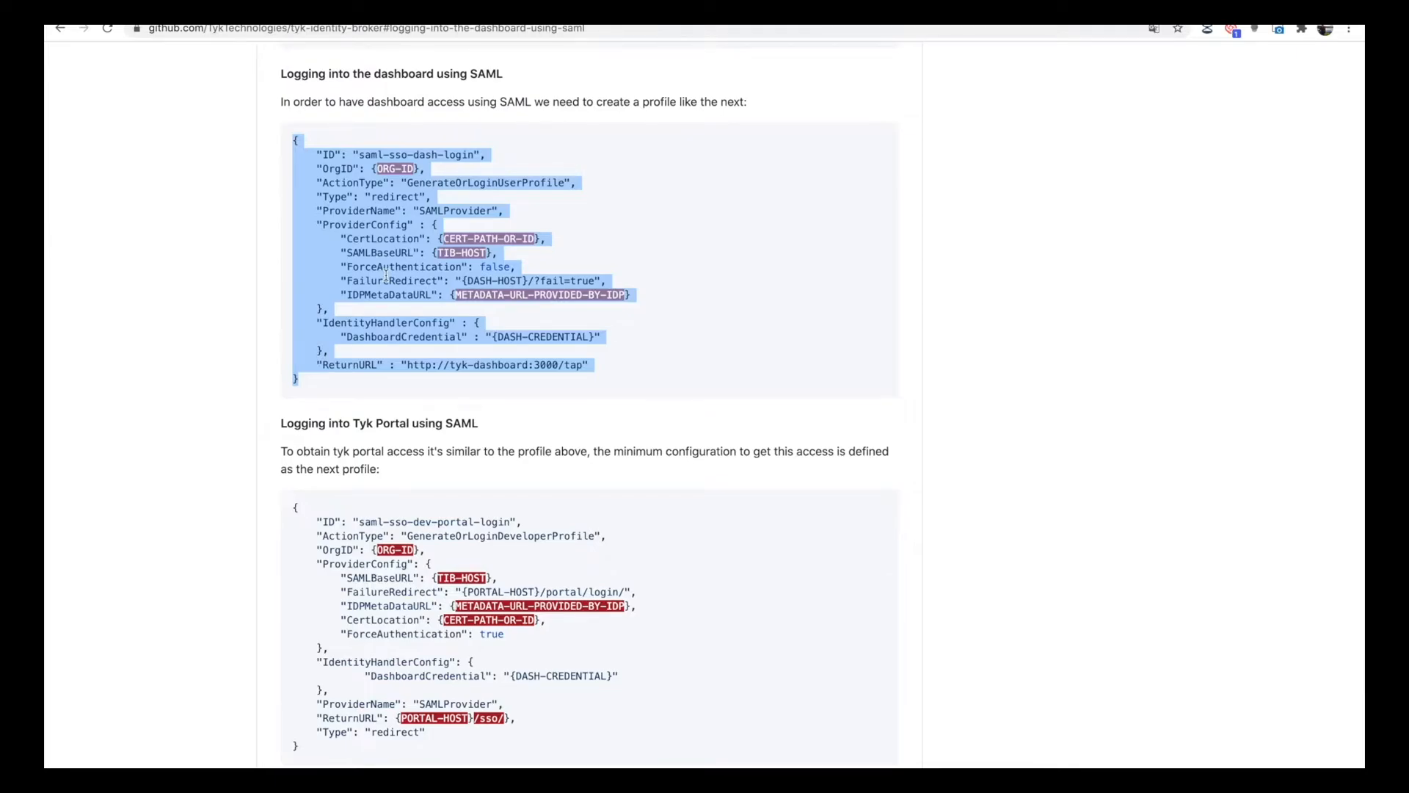
key(super+Tab)
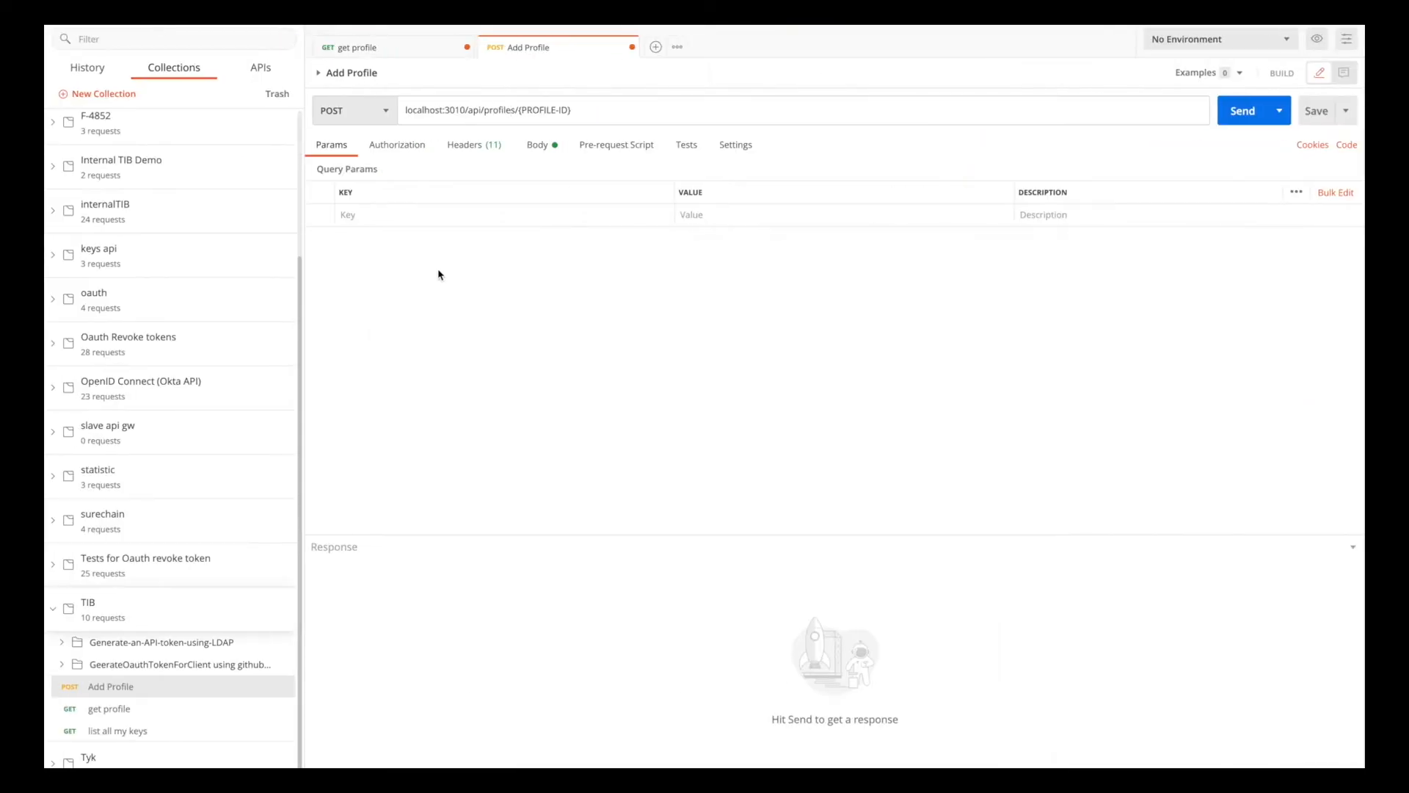
click(540, 147)
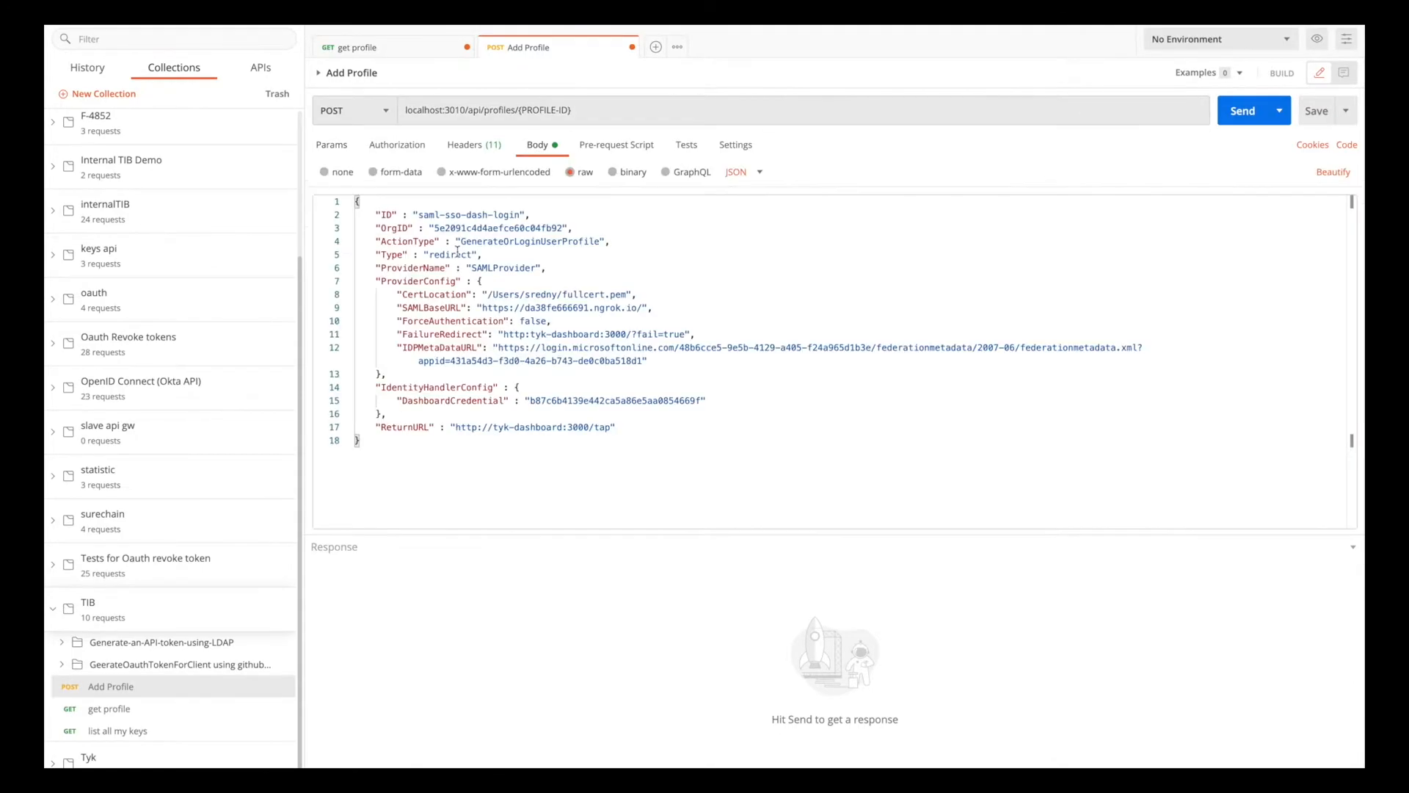
key(super+a)
key(BackSpace)
text(https://da38fe666691.ngrok.io/auth/saml-sso-dash-login2/saml/metadata)
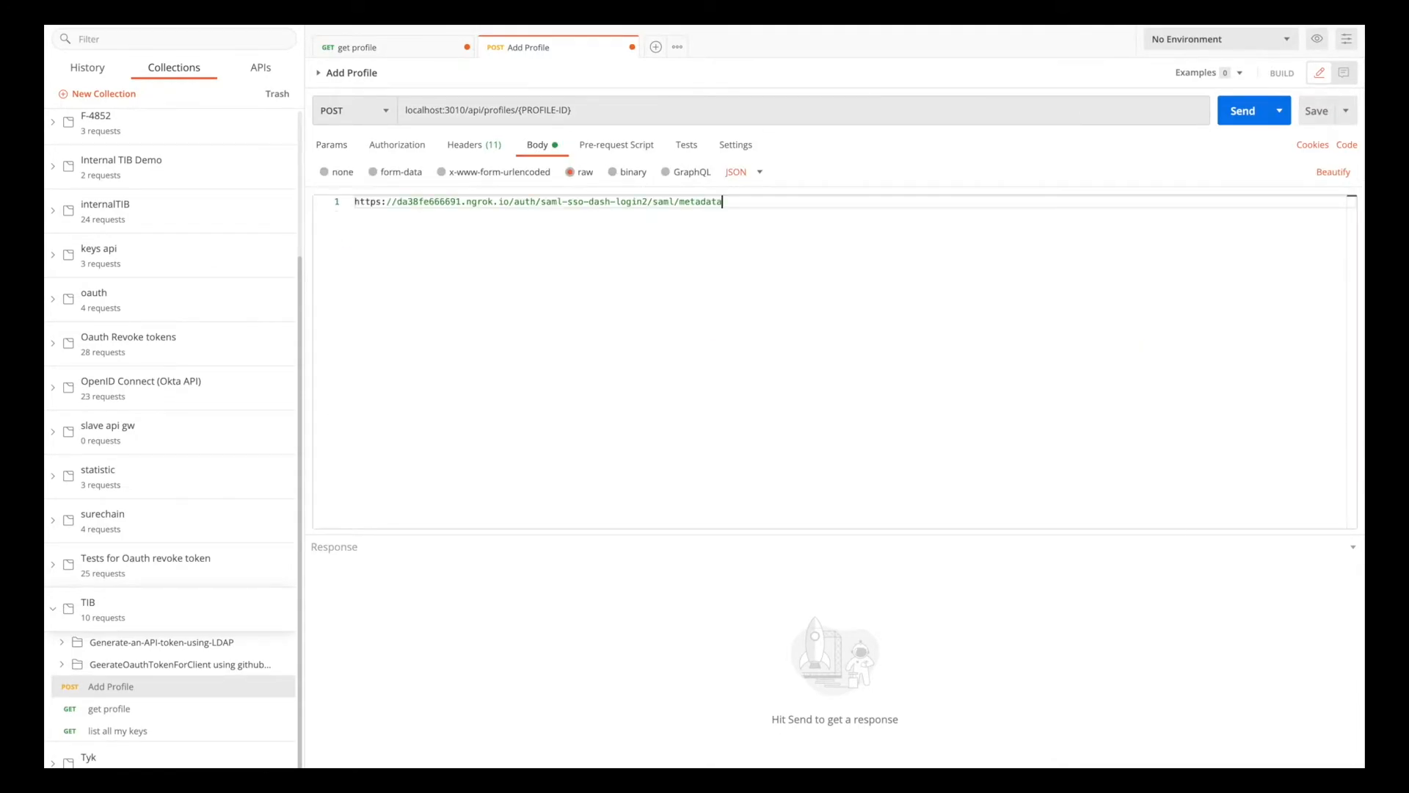
key(super+a)
key(BackSpace)
key(super+Tab)
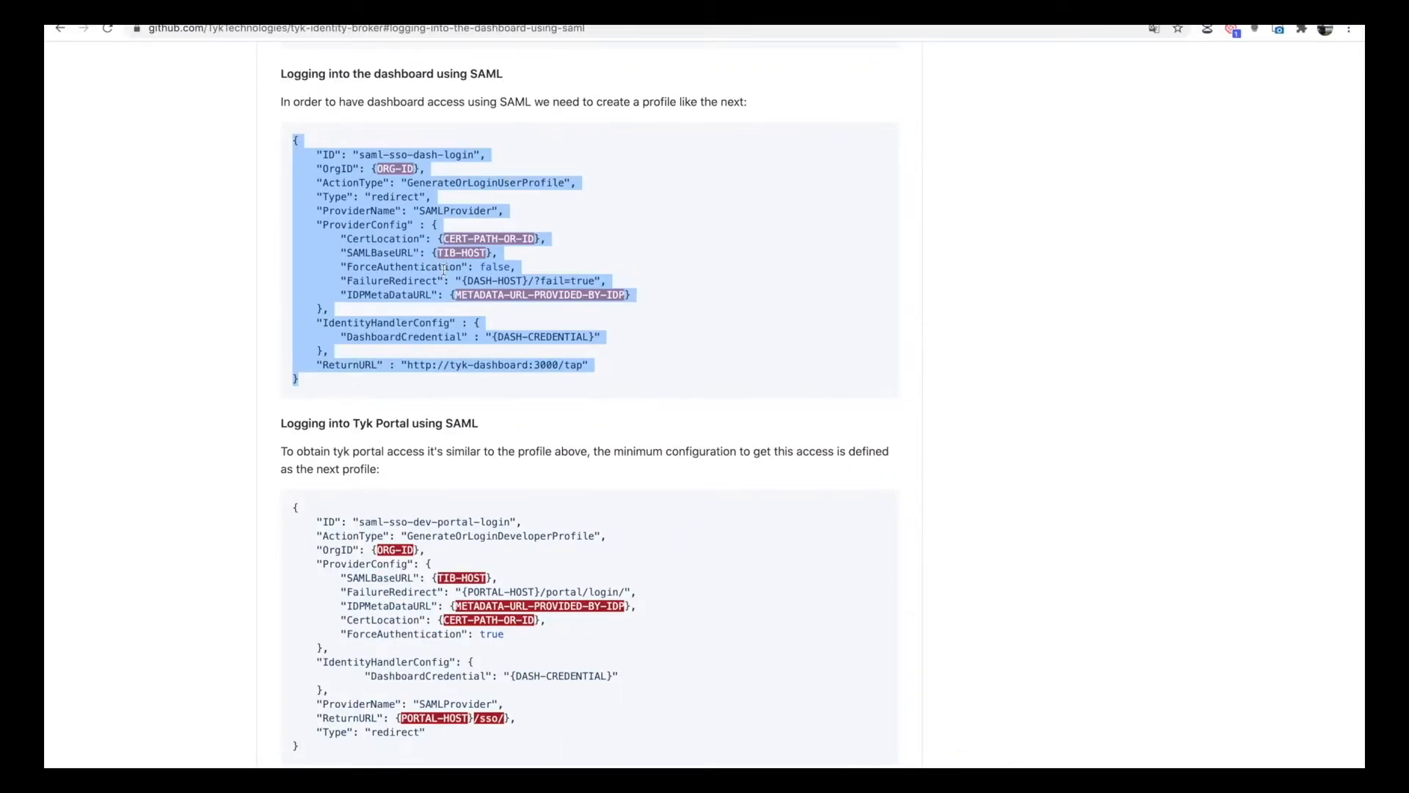
key(super+Tab)
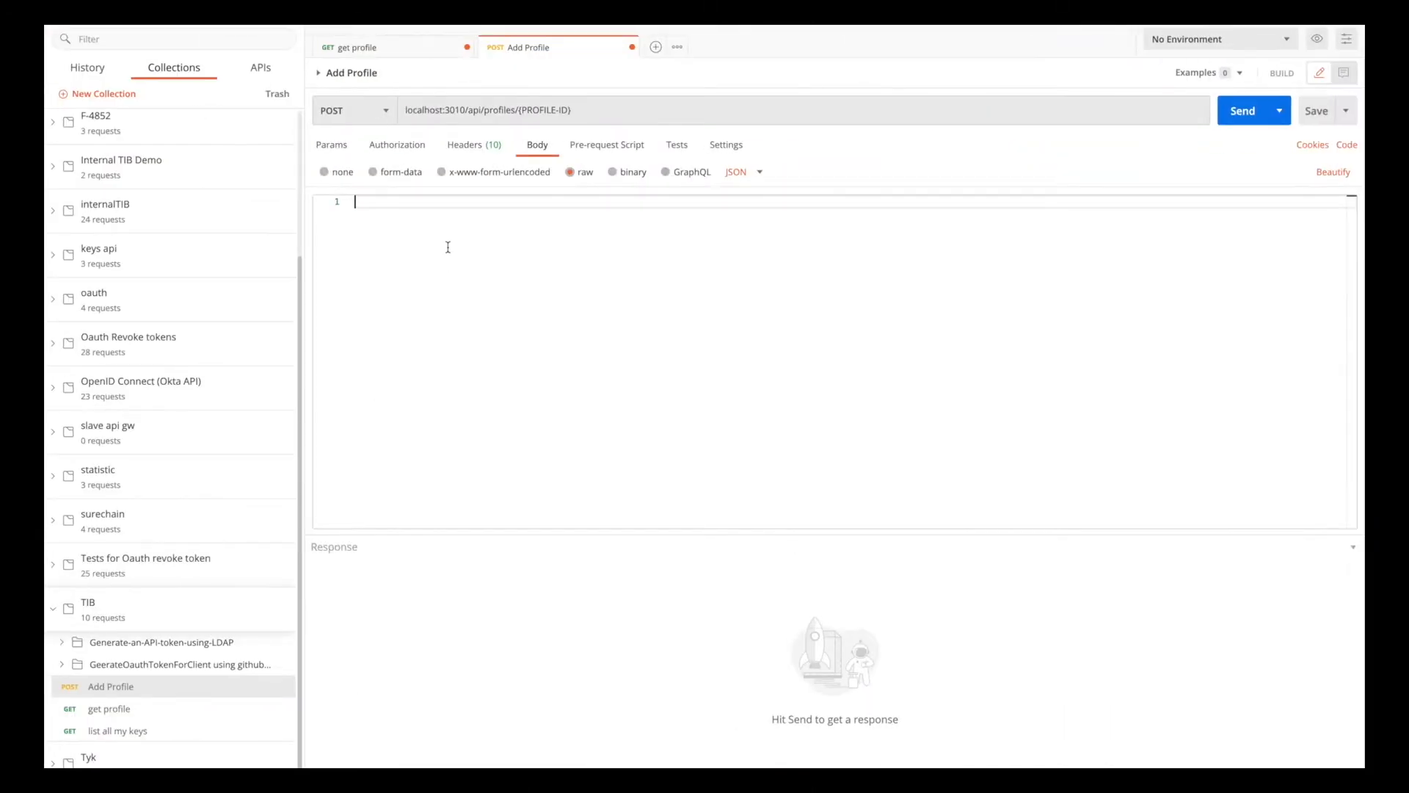
key(super+v)
Replace the {PROFILE-ID} placeholder in the request URL with the profile's ID, saml-sso-dash-login.
double_click(449, 228)
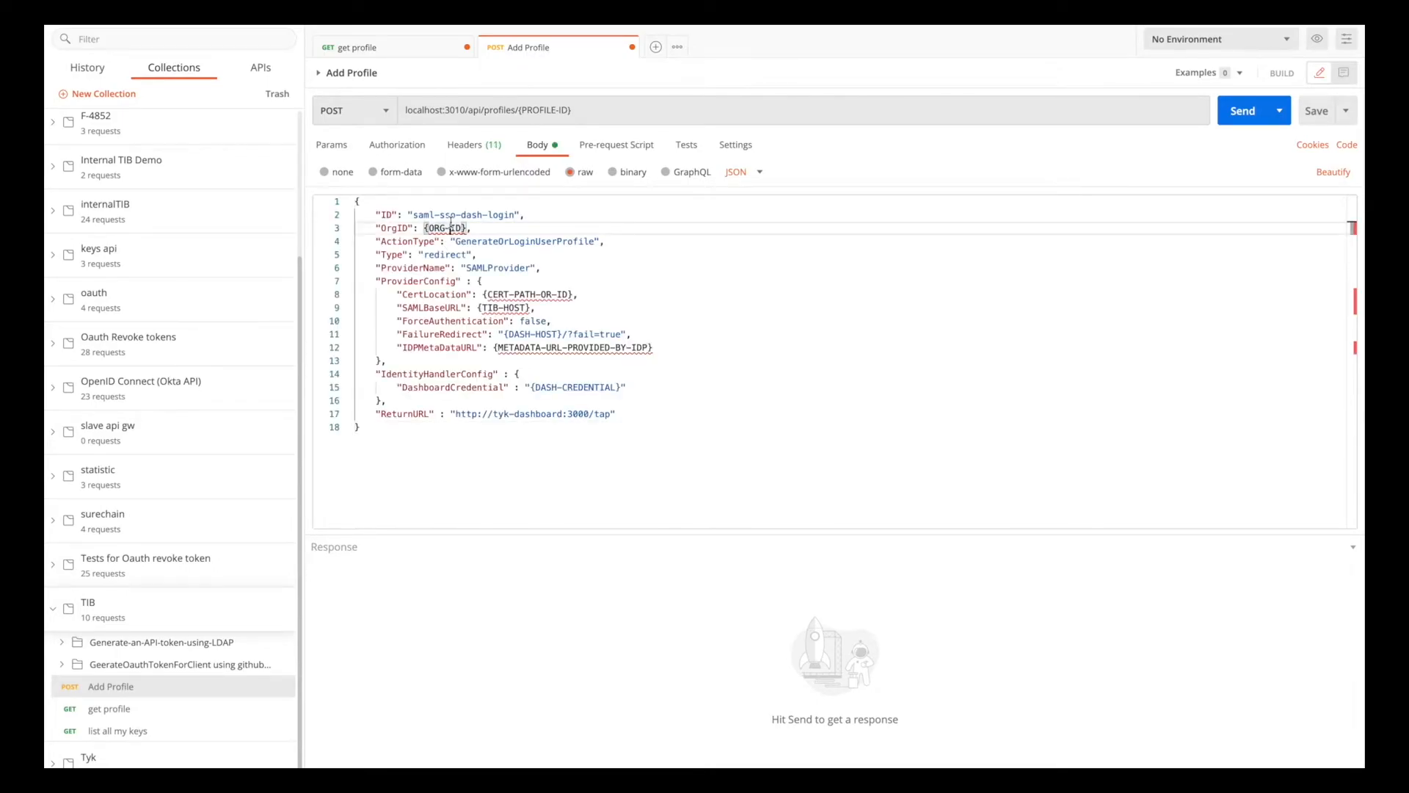
double_click(511, 214)
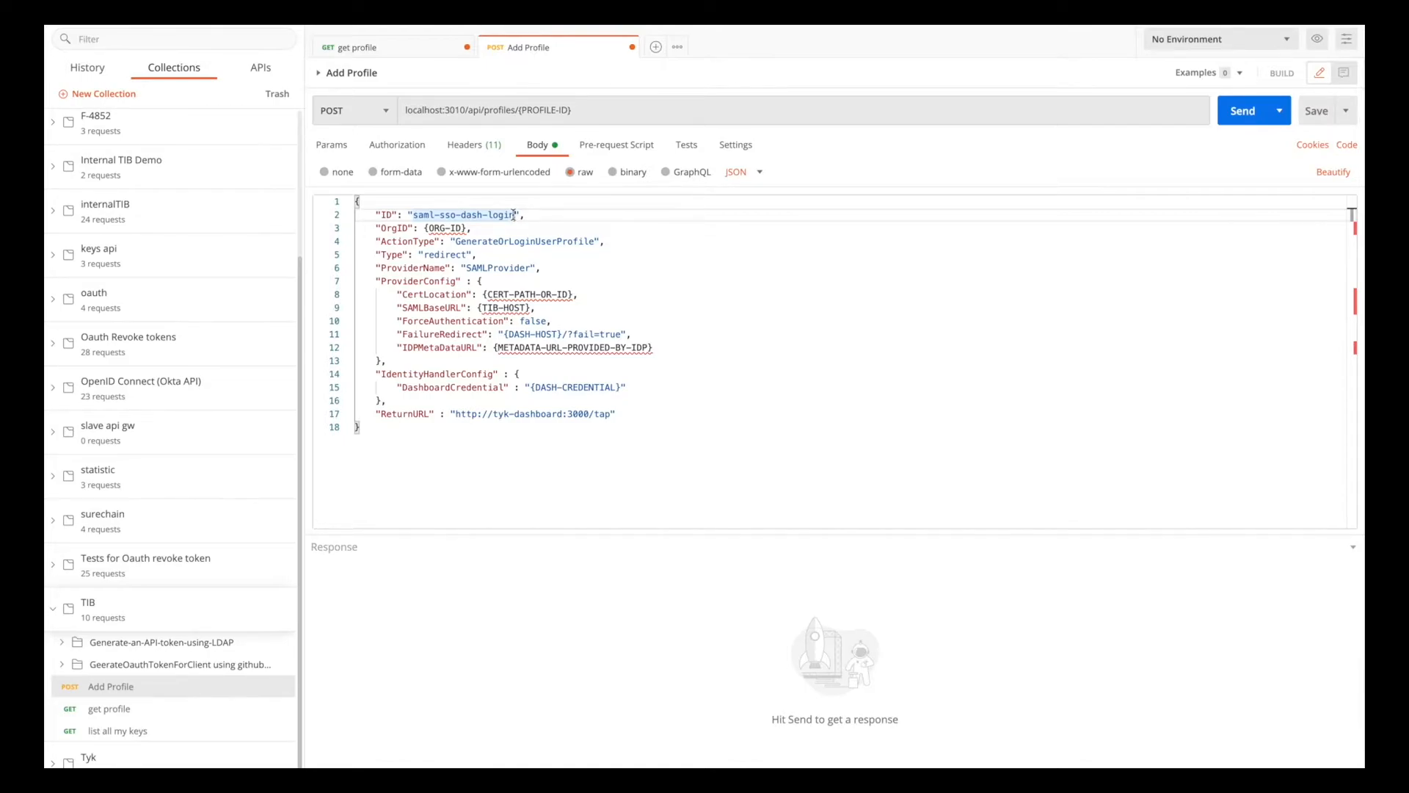
drag(513, 214, 411, 215)
key(ctrl+c)
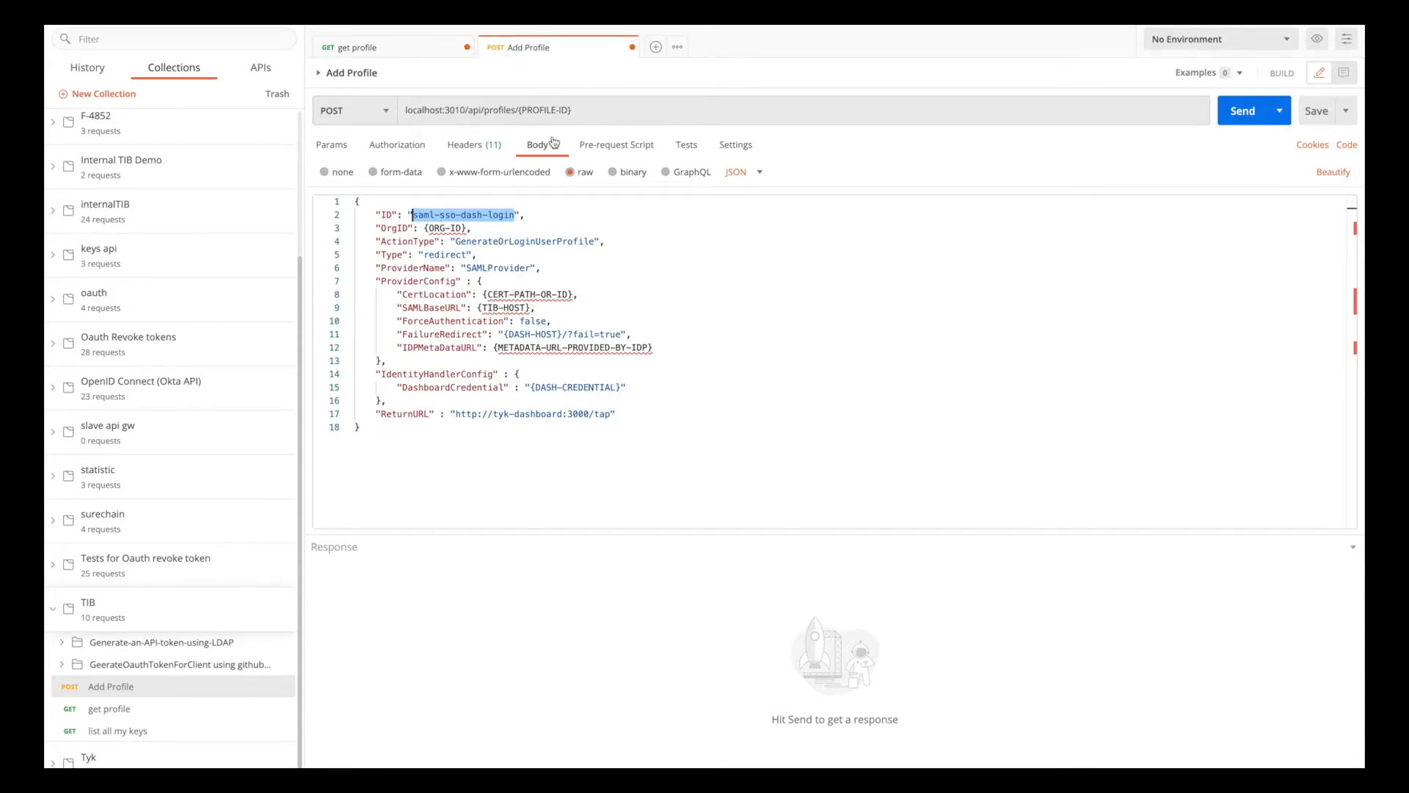
drag(571, 109, 518, 109)
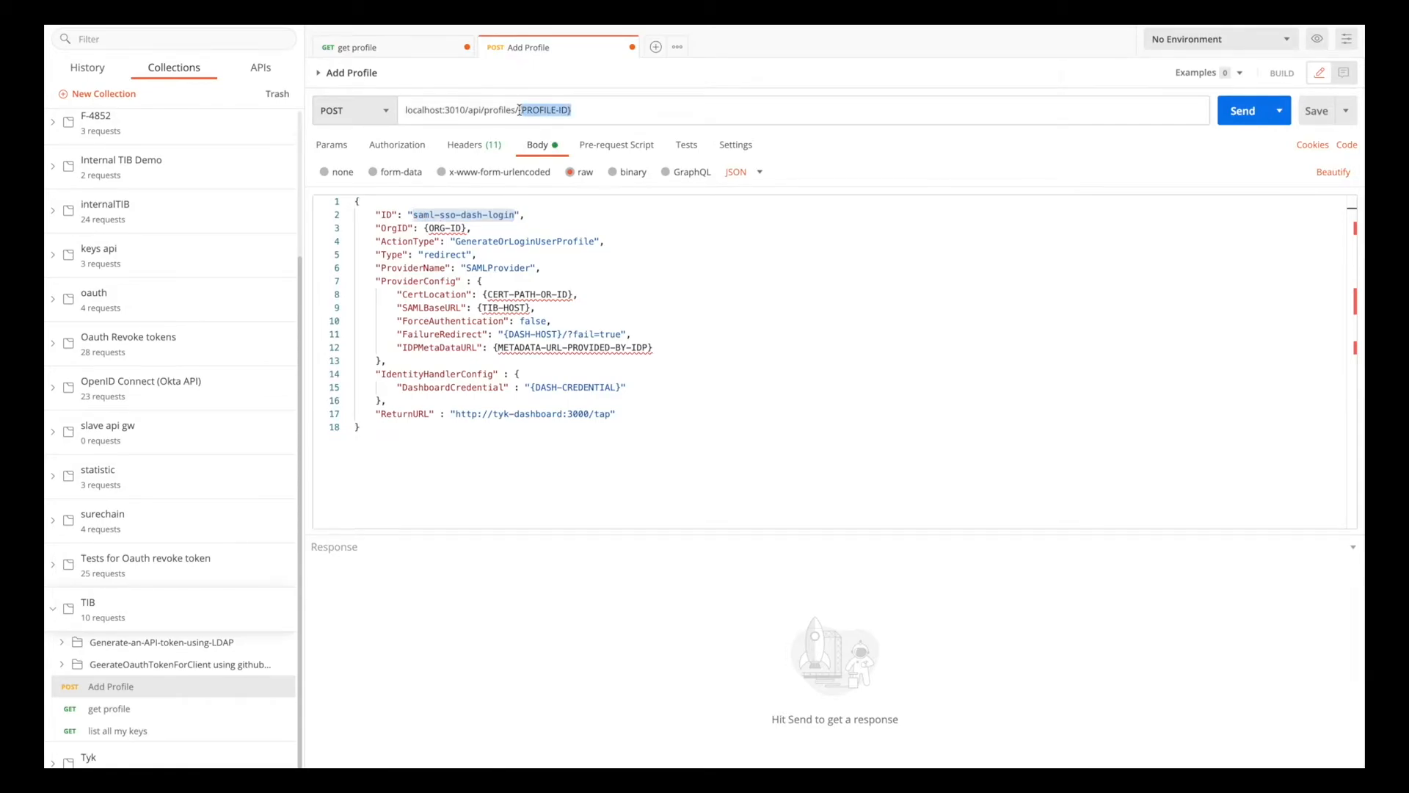
key(BackSpace)
key(ctrl+v)
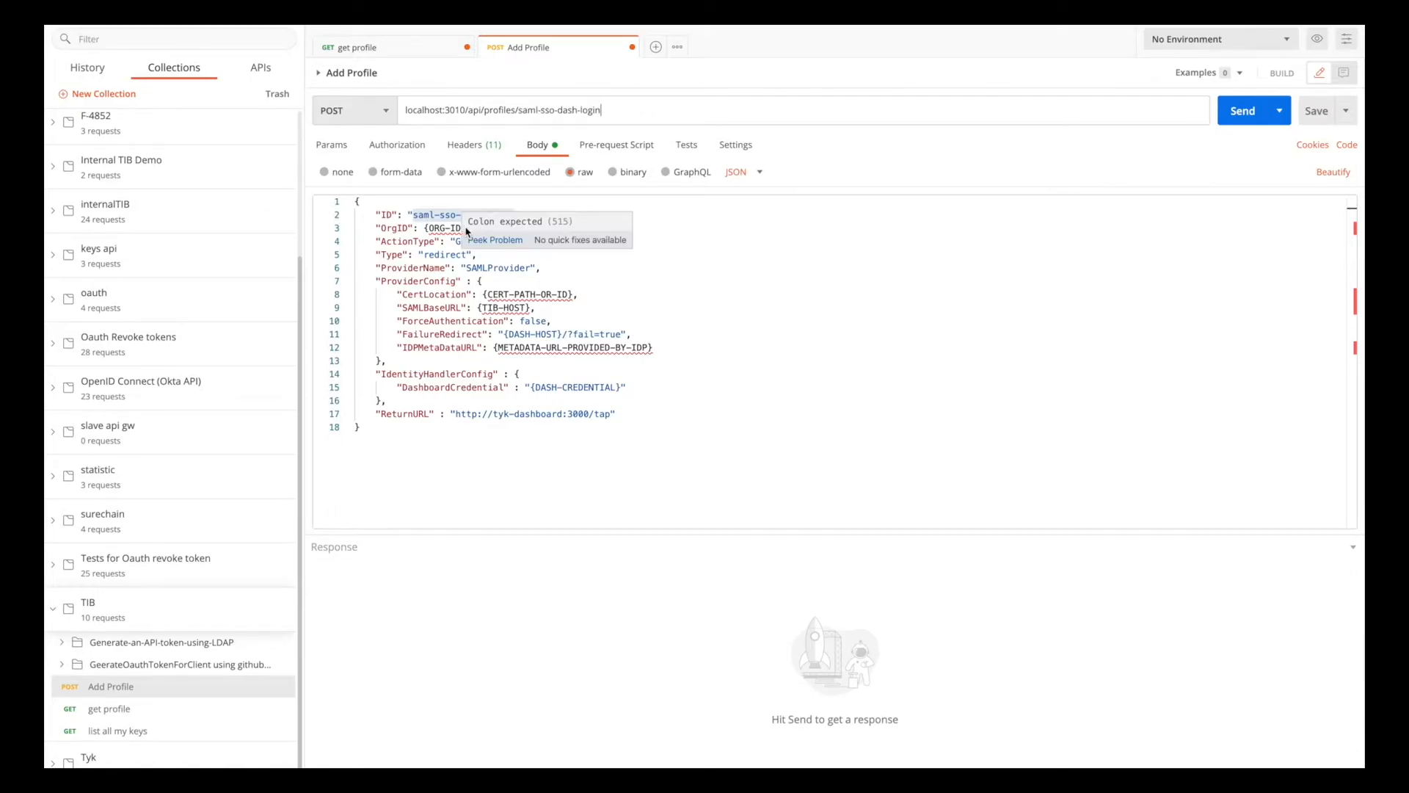
Switch to the browser and sign in to the Tyk Dashboard with the saved default account's e-mail and password.
key(ctrl+Right)
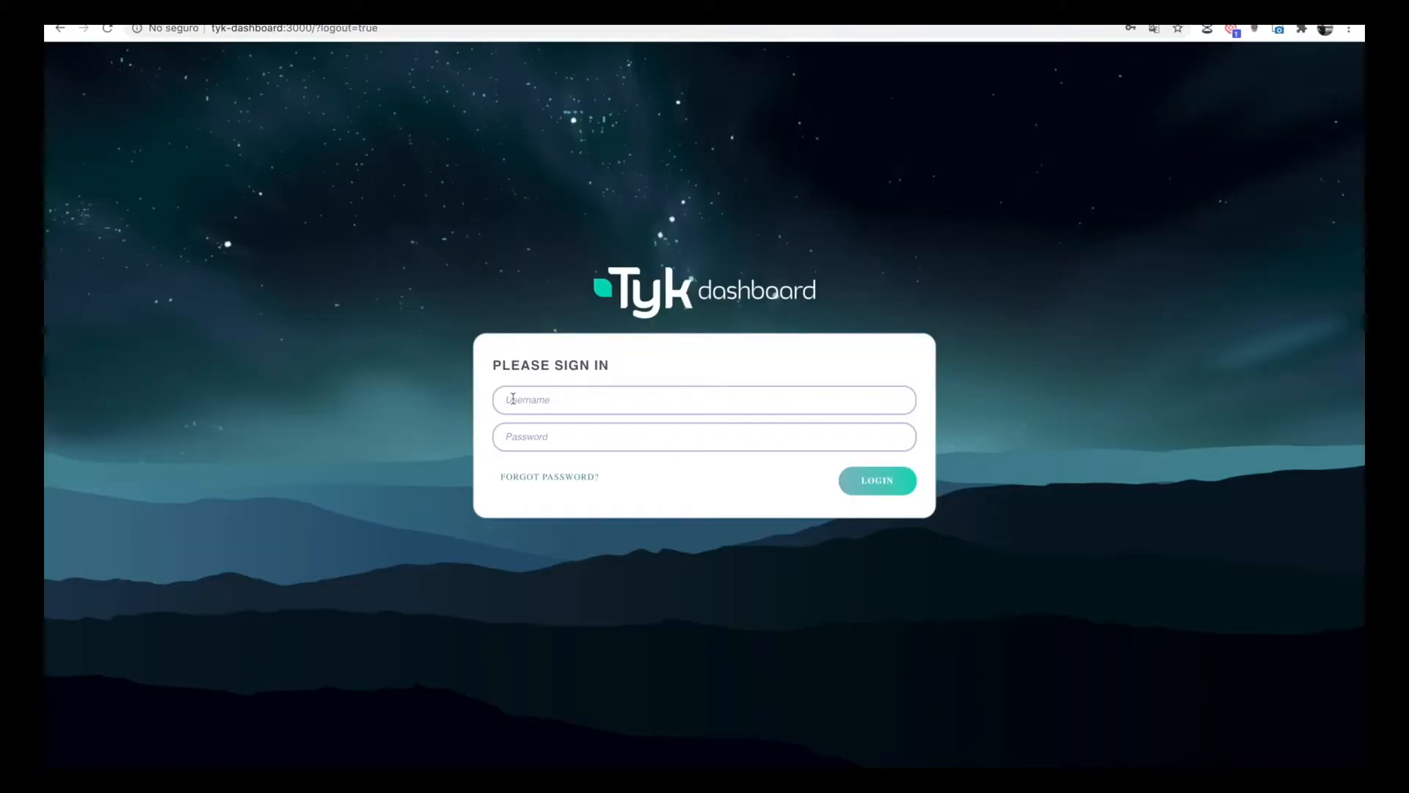
click(503, 399)
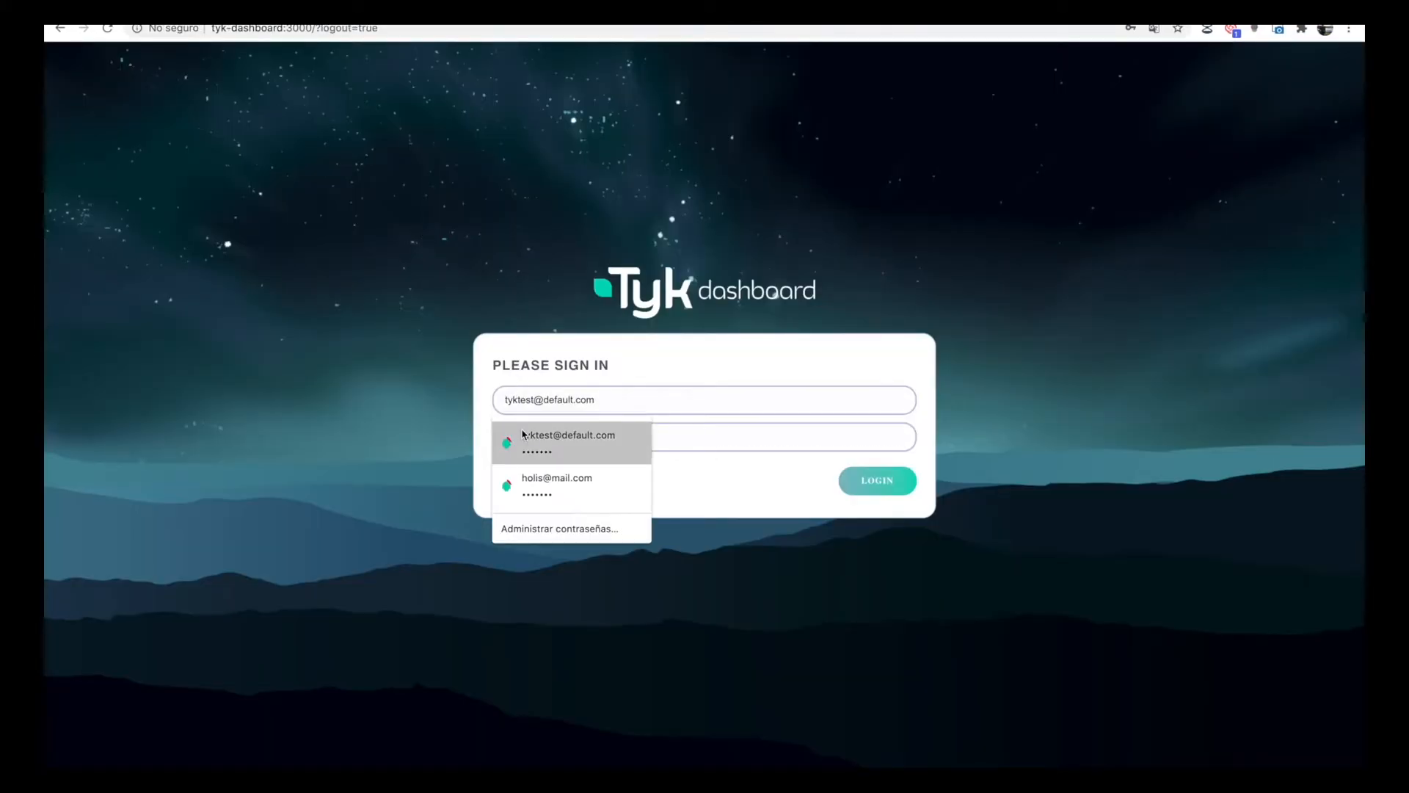
click(524, 438)
click(880, 485)
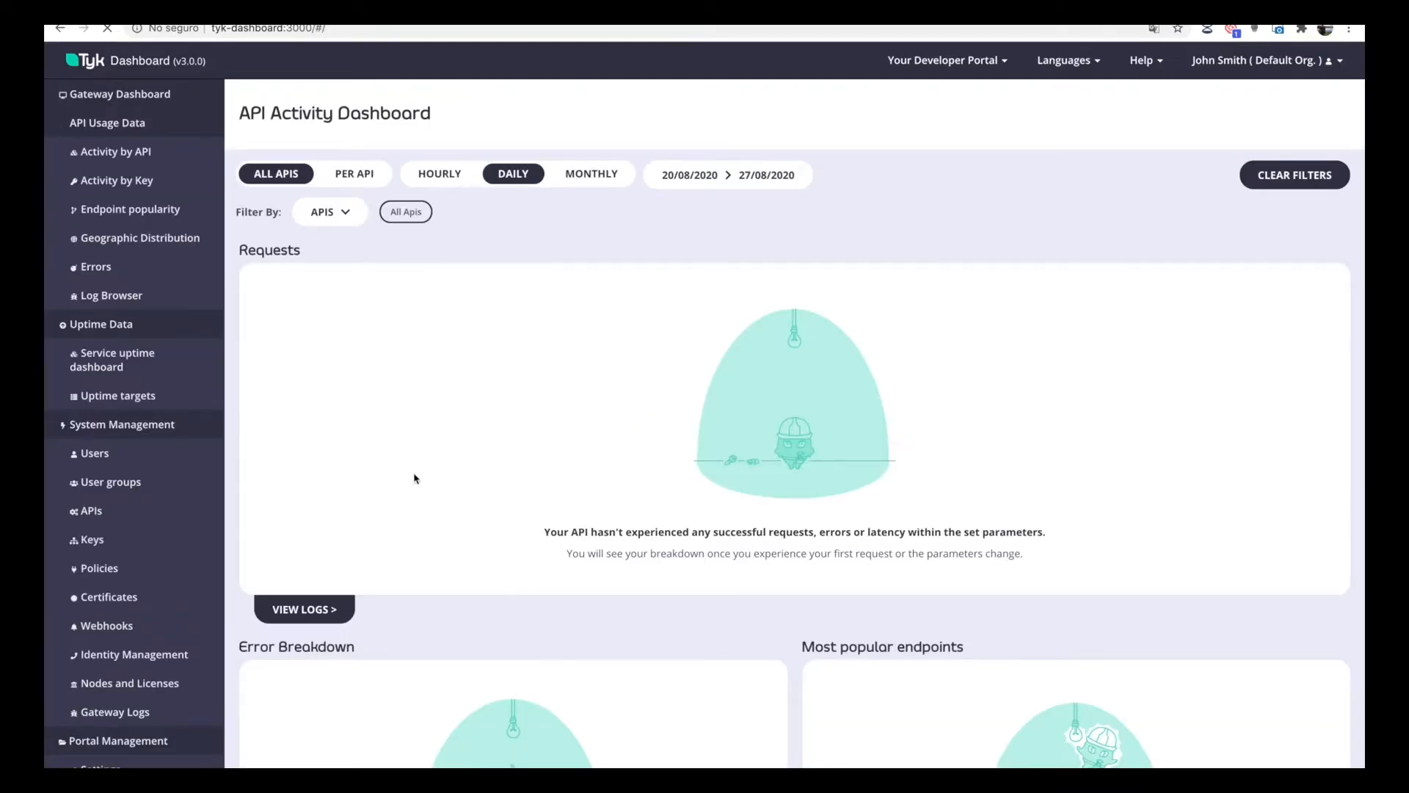
Copy the organisation ID from the first dashboard user's details and set it as the quoted OrgID value in the Postman profile body.
click(133, 453)
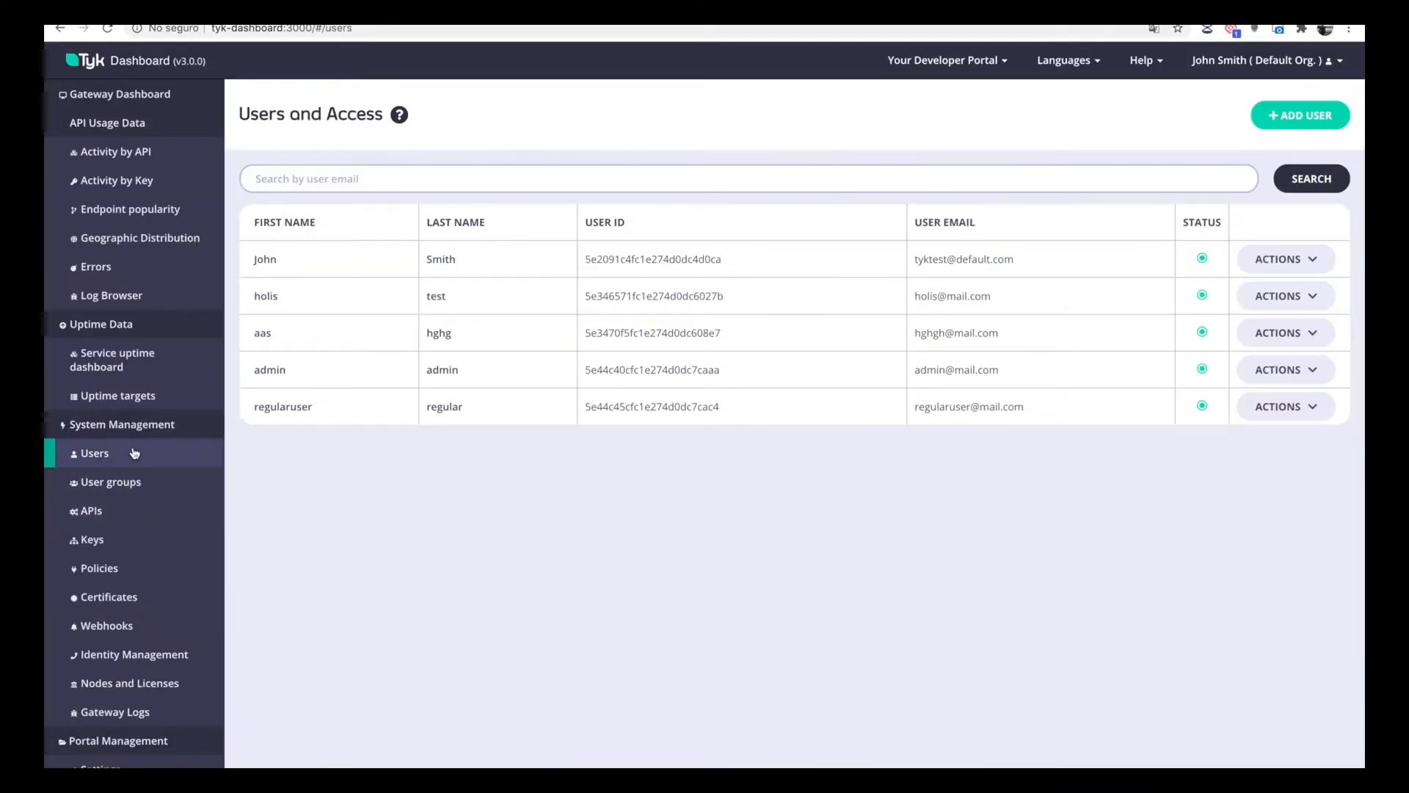
click(273, 259)
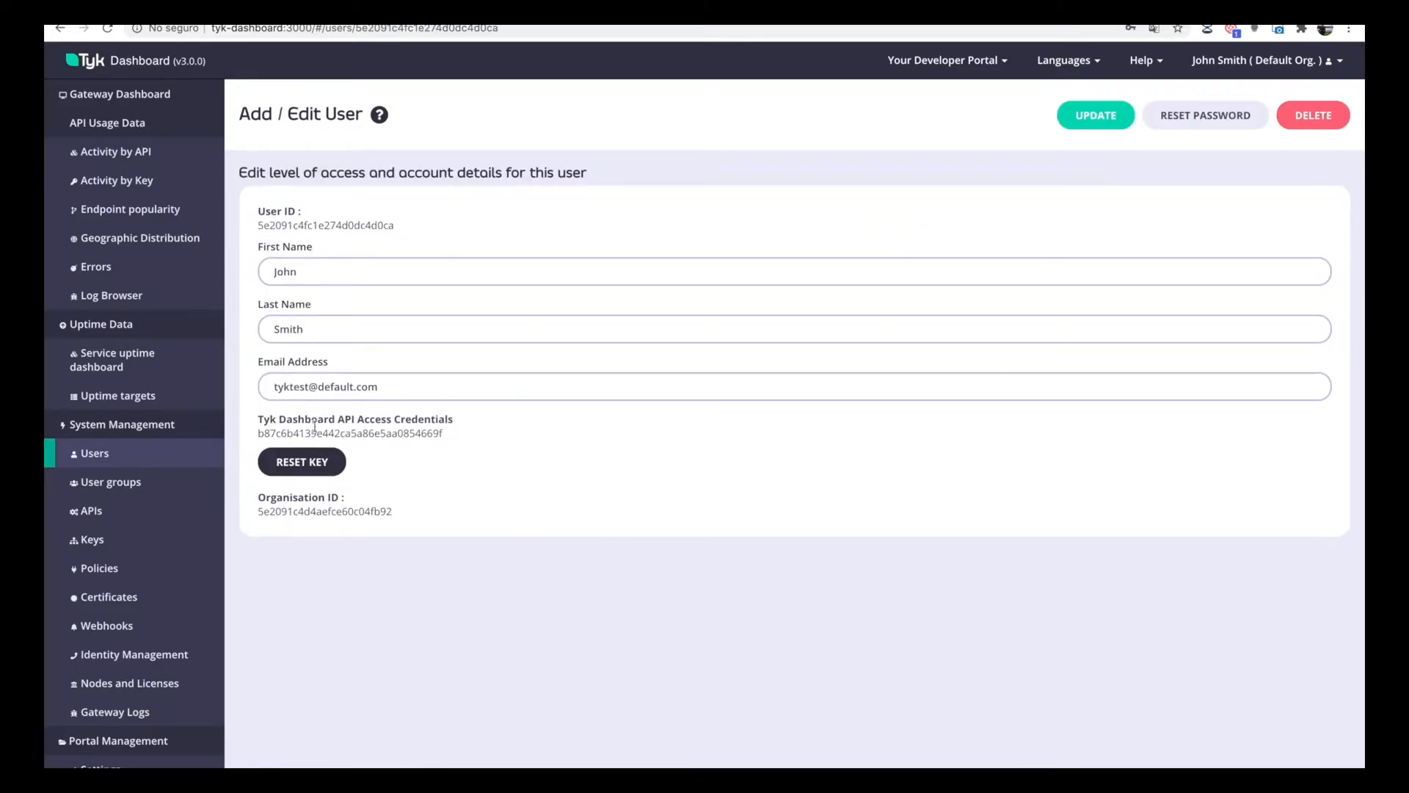
double_click(296, 512)
key(super+c)
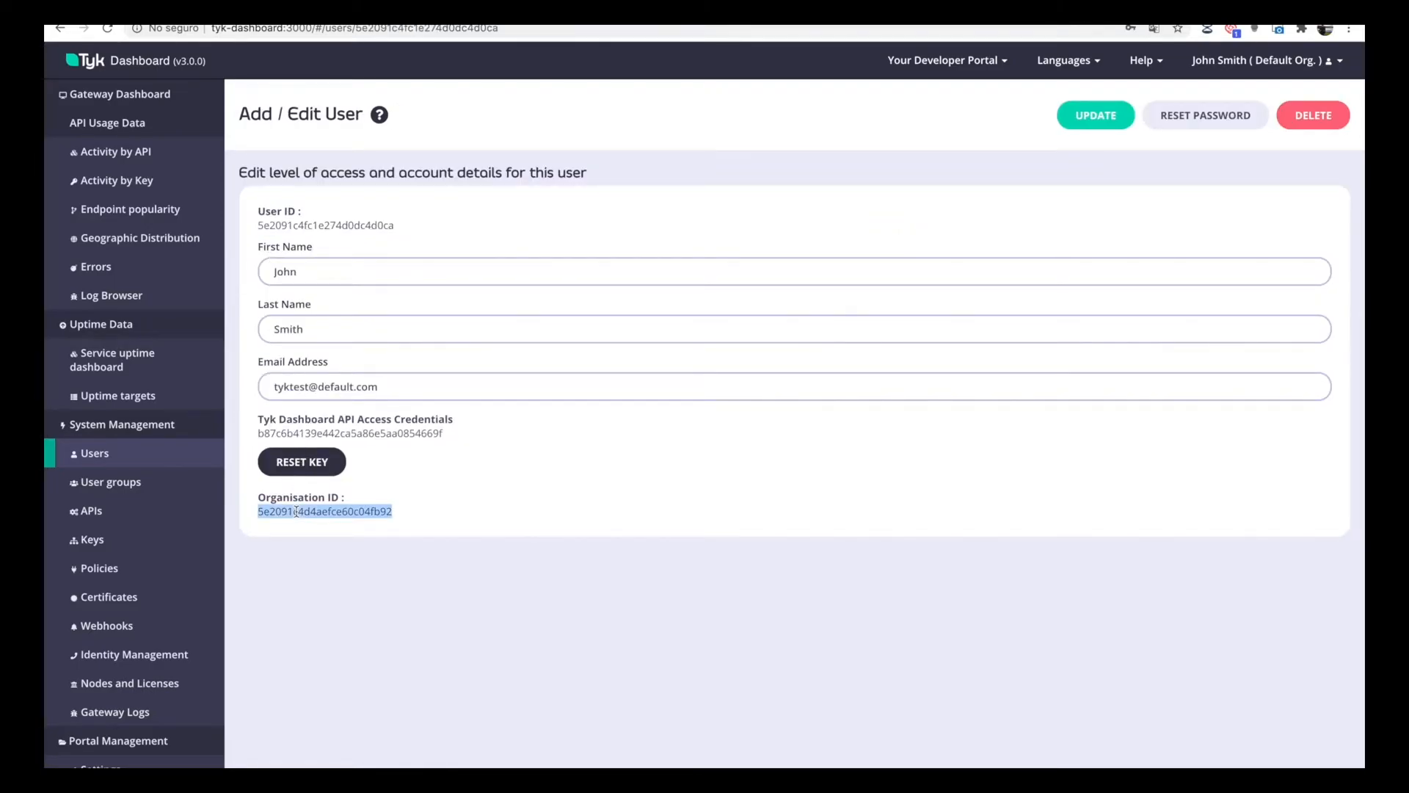
key(super+Tab)
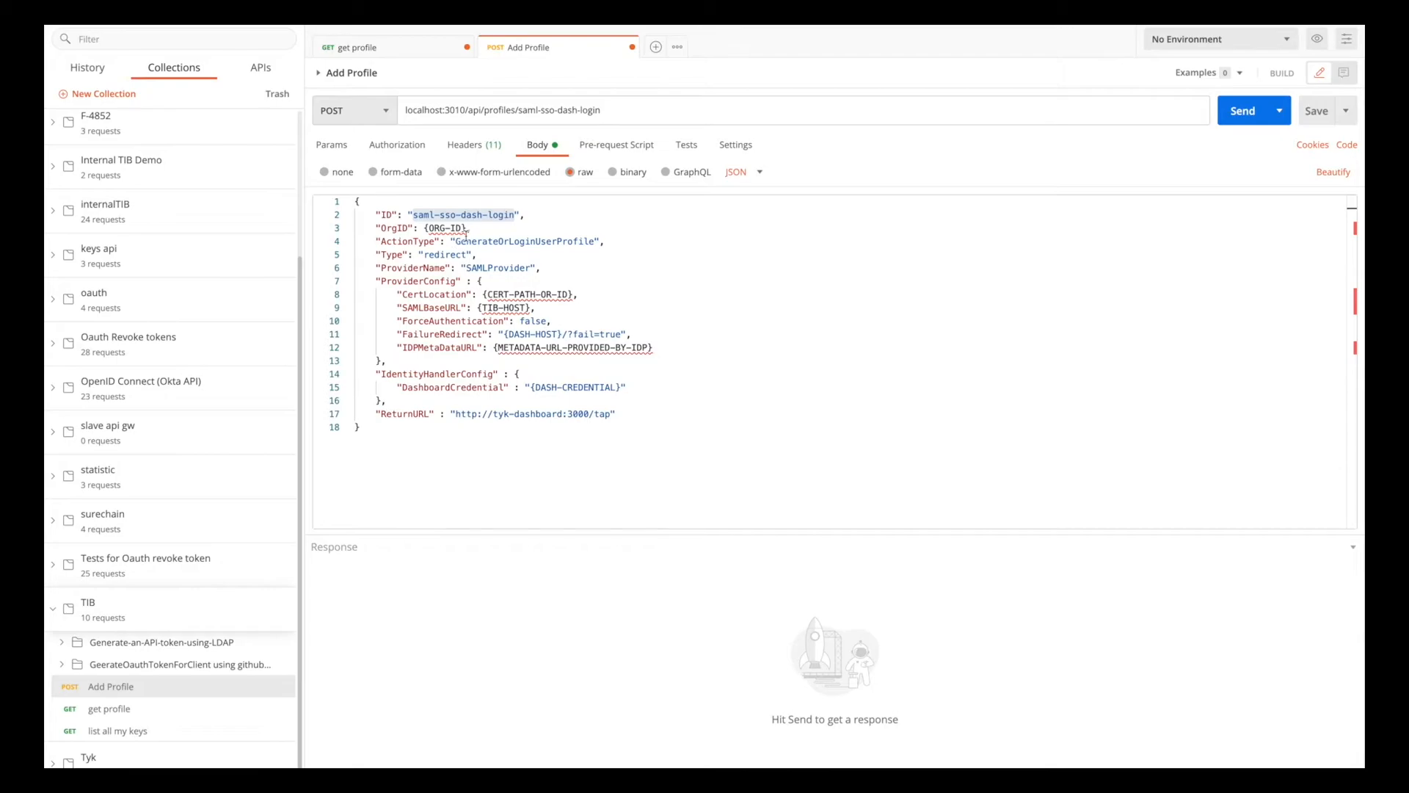
drag(467, 228, 424, 227)
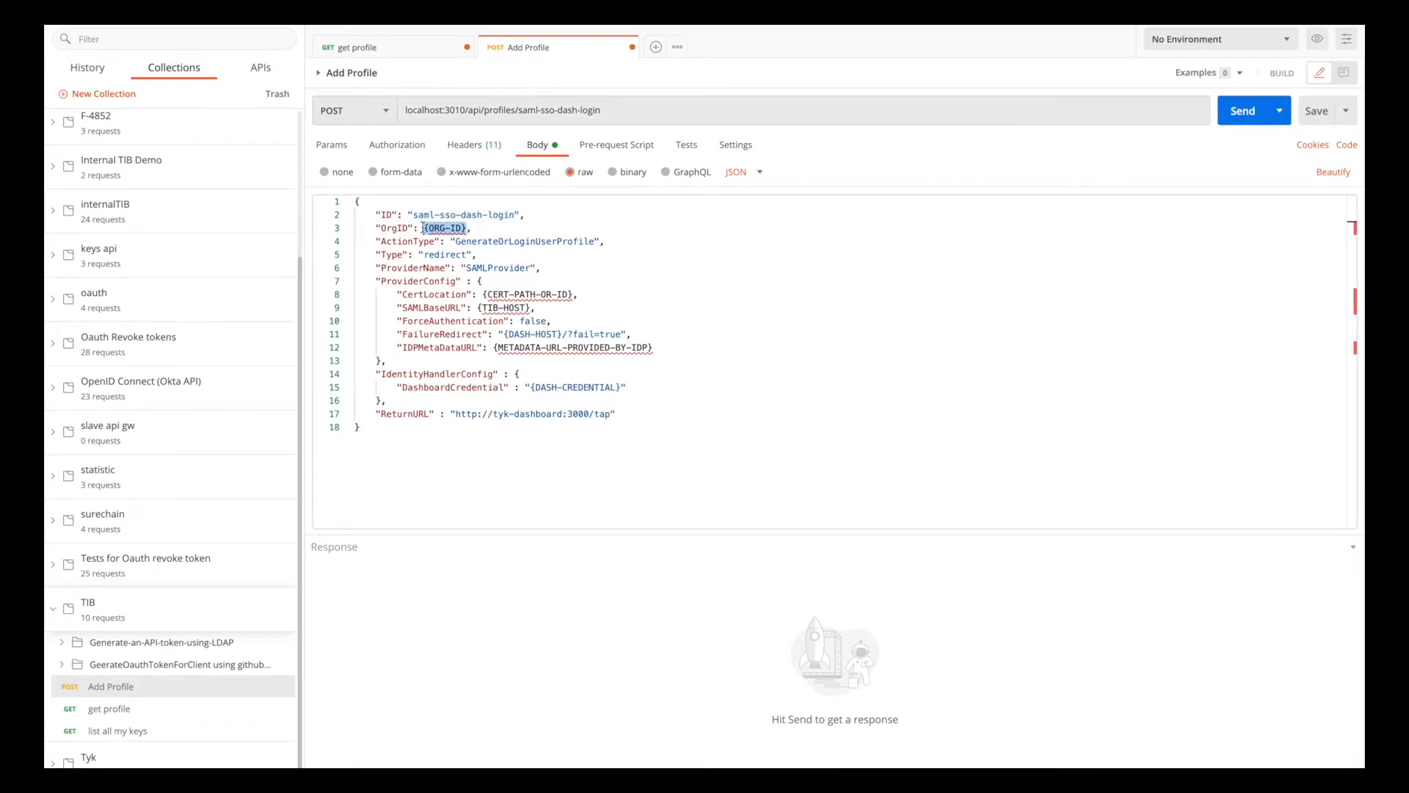
text(")
key(super+v)
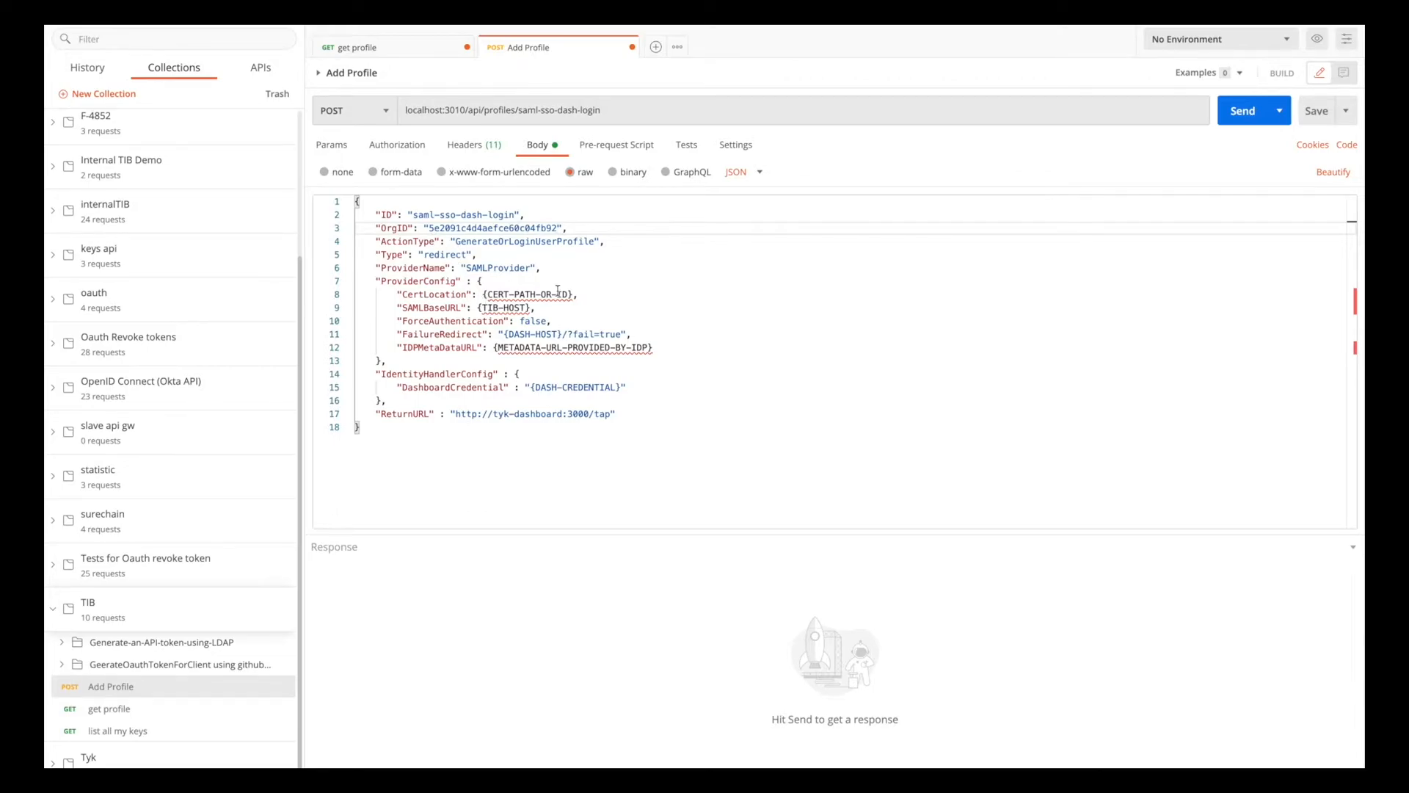
Replace the {DASH-CREDENTIAL} placeholder in DashboardCredential with the API access credentials key copied from the dashboard user's details.
drag(530, 307, 516, 308)
click(537, 334)
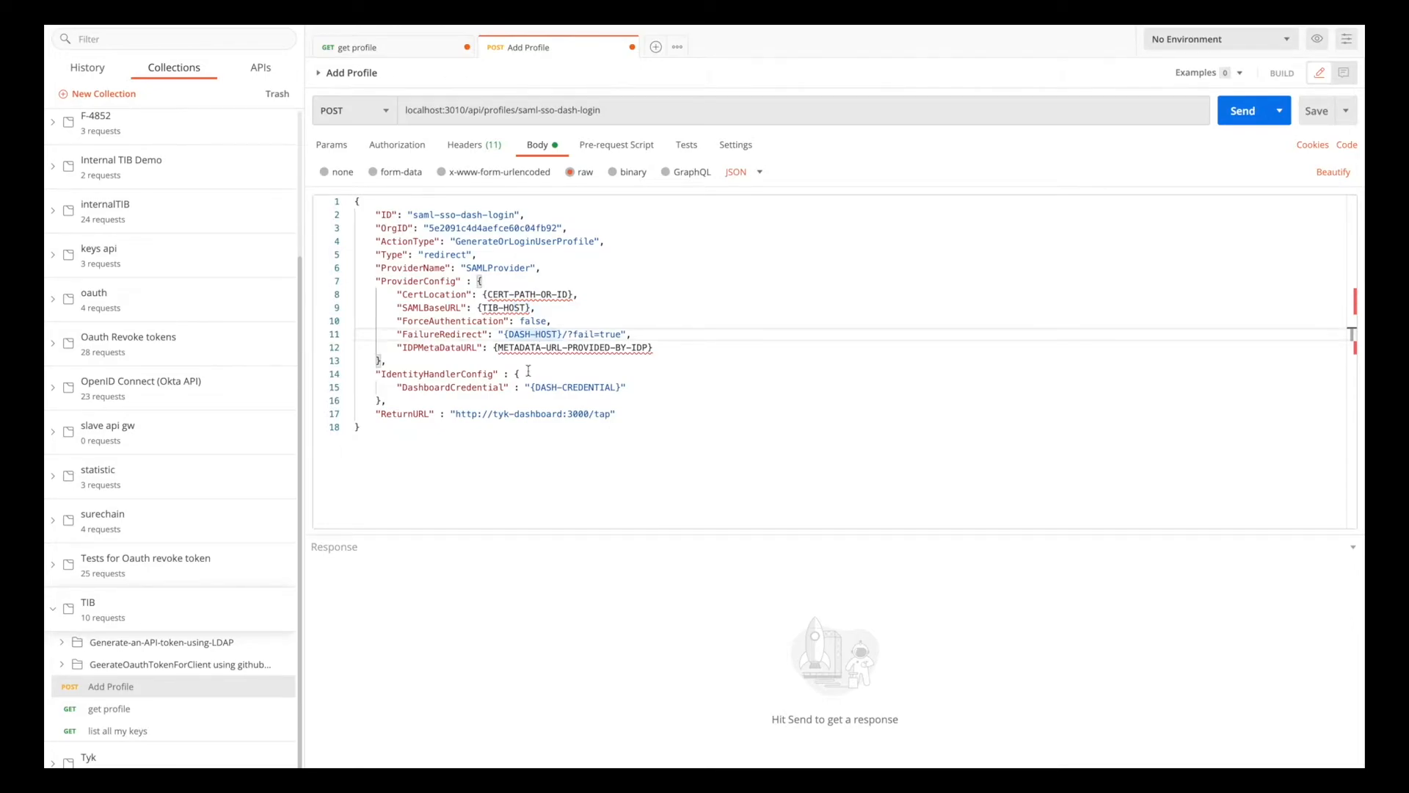
drag(621, 386, 531, 389)
key(ctrl+Right)
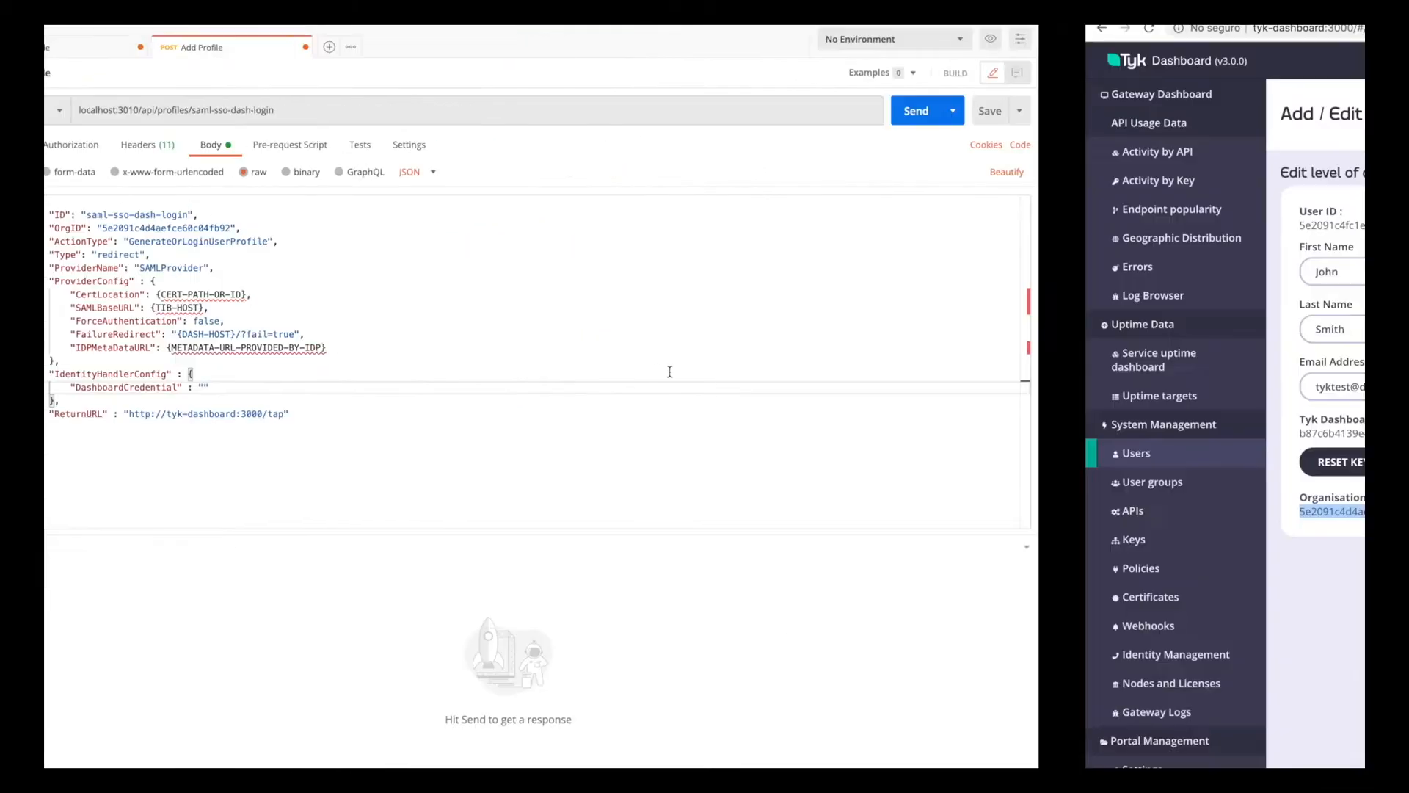
double_click(382, 434)
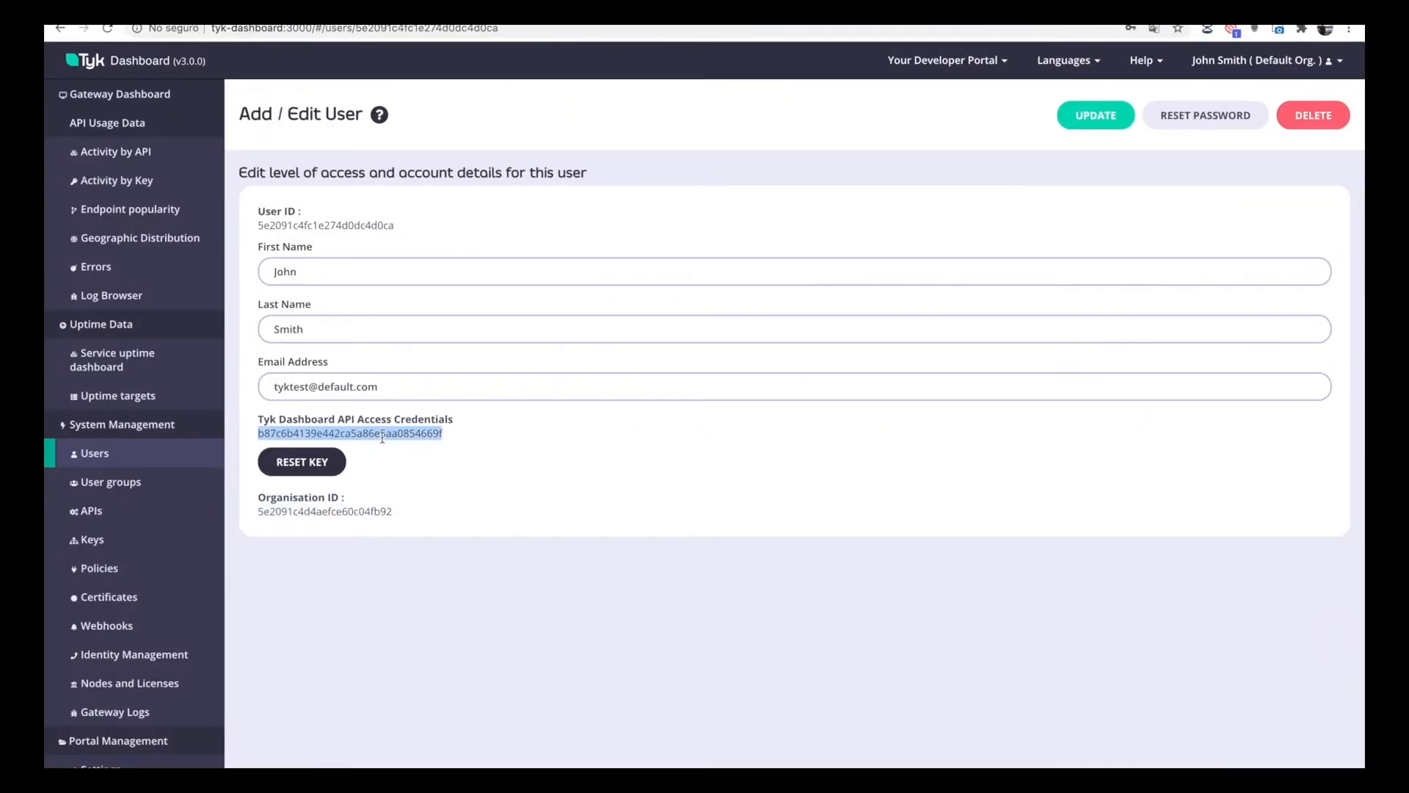
key(super+c)
key(ctrl+Left)
key(super+v)
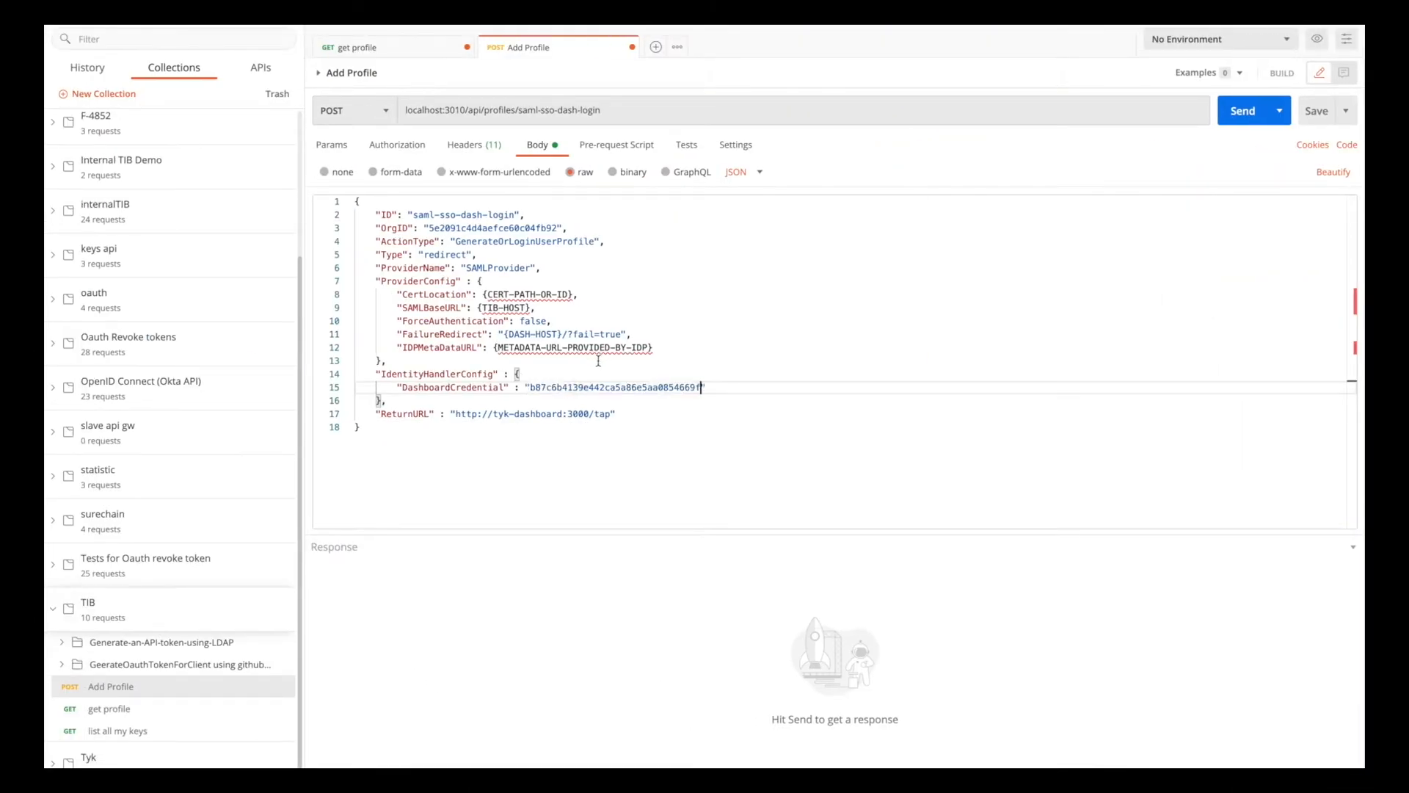
Replace the CertLocation placeholder with the quoted path to fullcert.pem in the user's home folder.
double_click(467, 256)
click(568, 295)
drag(568, 294, 483, 294)
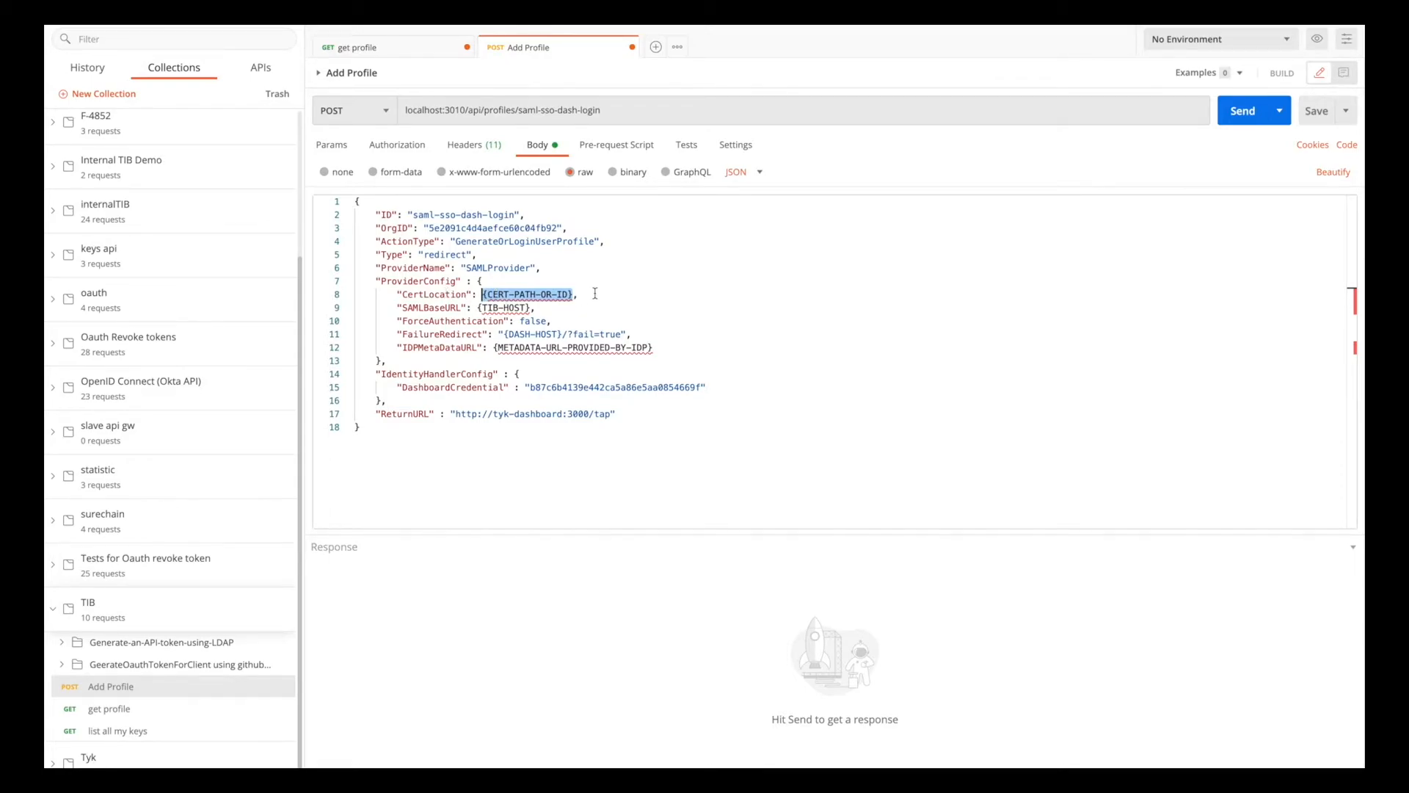
key(BackSpace)
text("",)
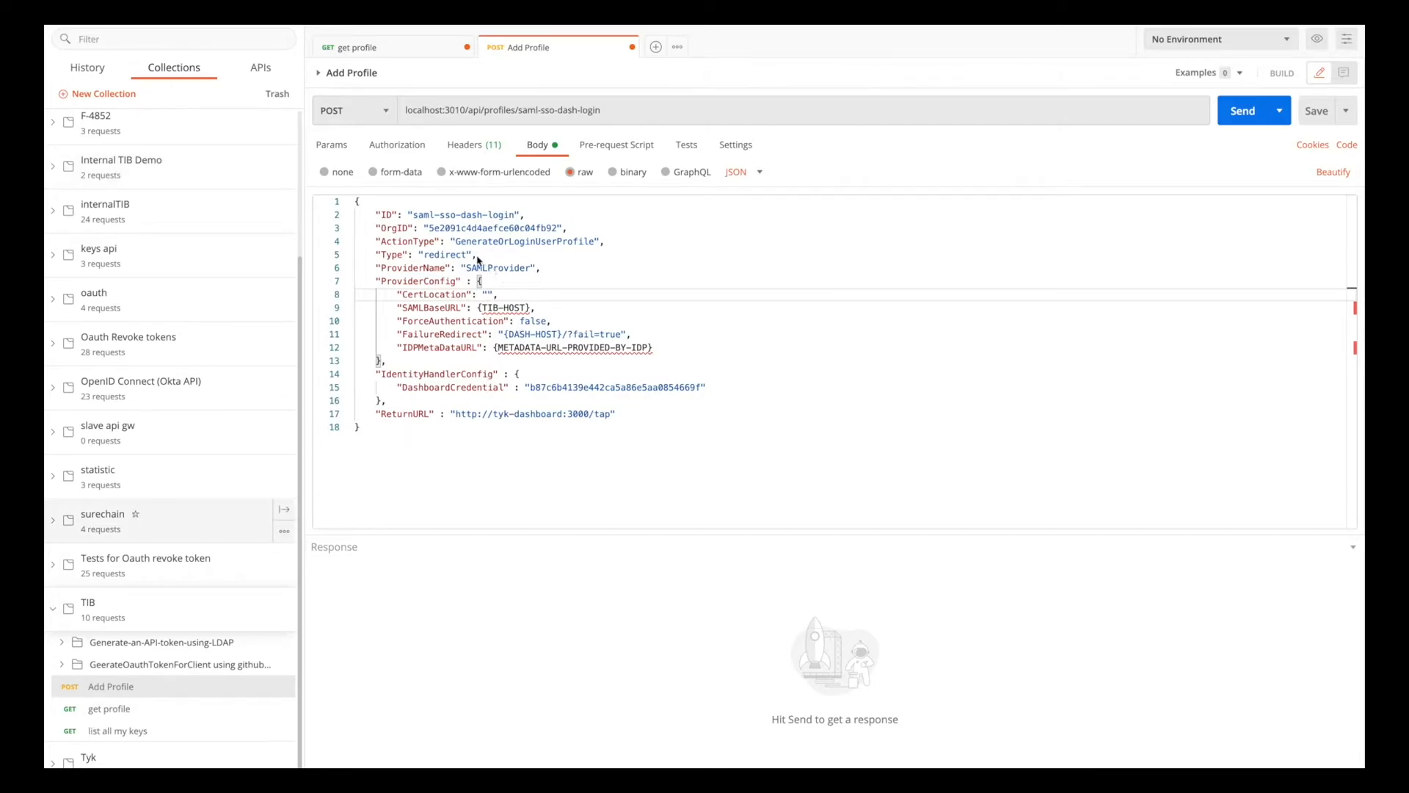
click(489, 294)
key(ctrl+v)
drag(488, 294, 629, 294)
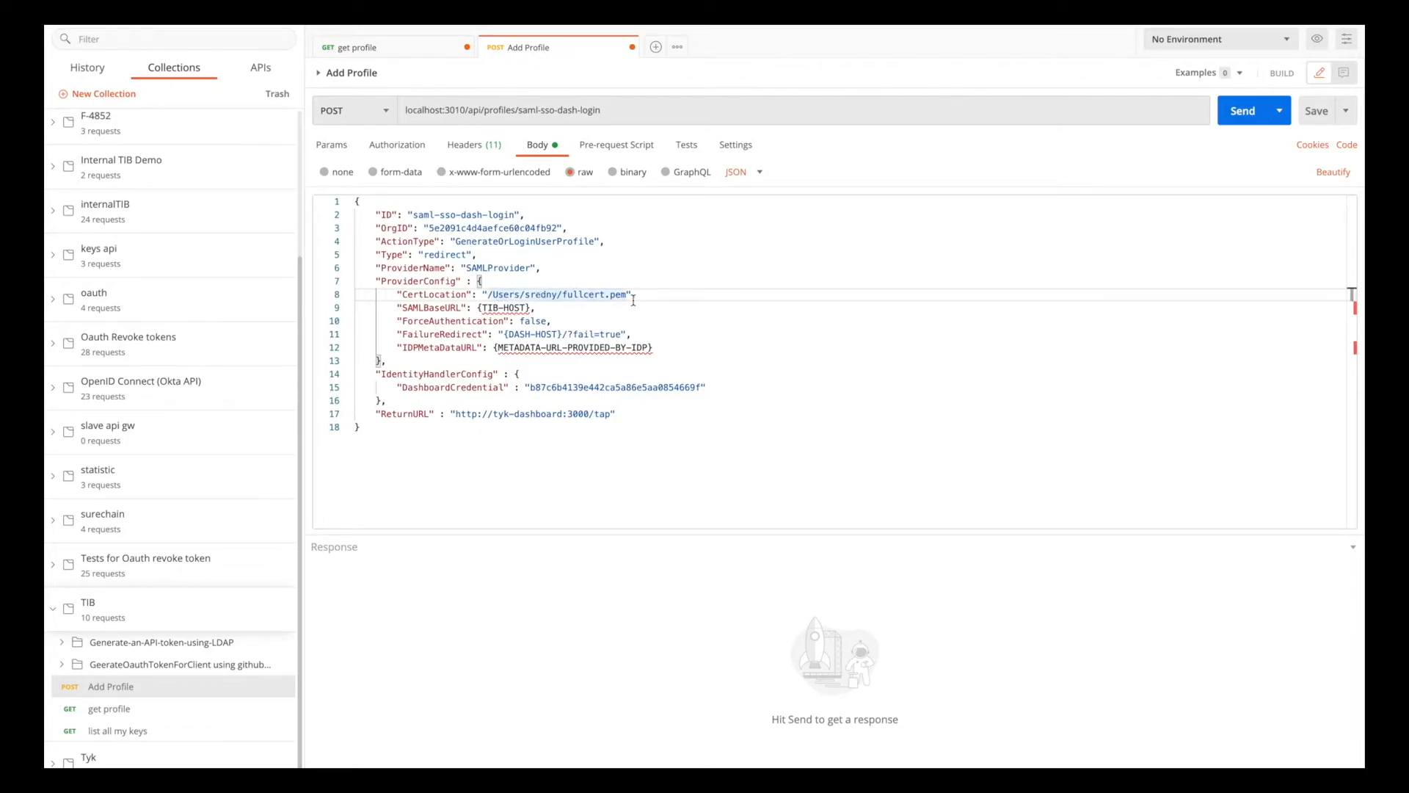
Switch to the IDE, clear the home-folder terminal session and open fullcert.pem in nano.
key(super+Tab)
key(super+Tab)
key(super+Tab)
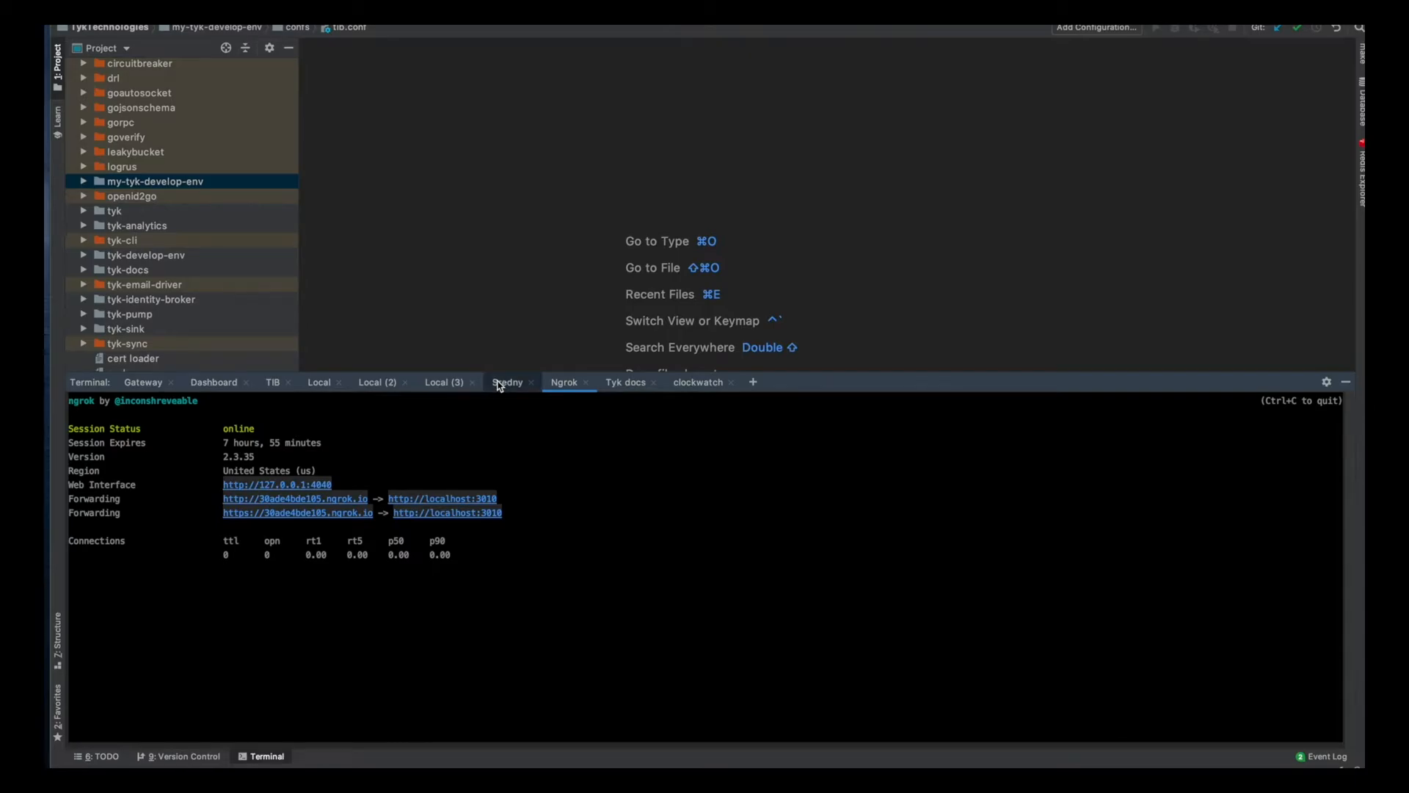
click(499, 383)
text(clear)
key(Return)
key(Up)
key(Up)
key(Up)
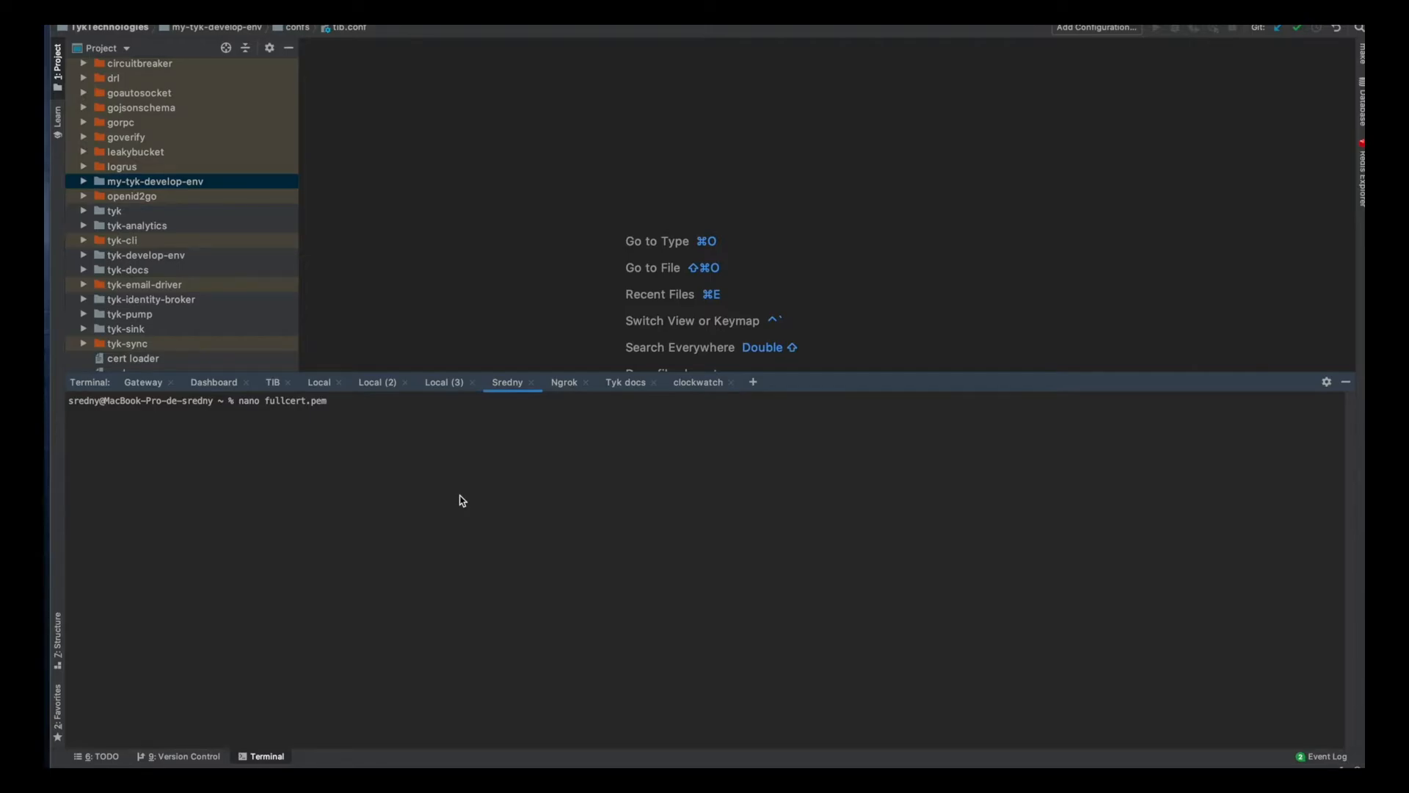
key(Return)
Look through the certificate contents in fullcert.pem and exit nano.
key(Down)
key(Down)
key(Down)
key(Down)
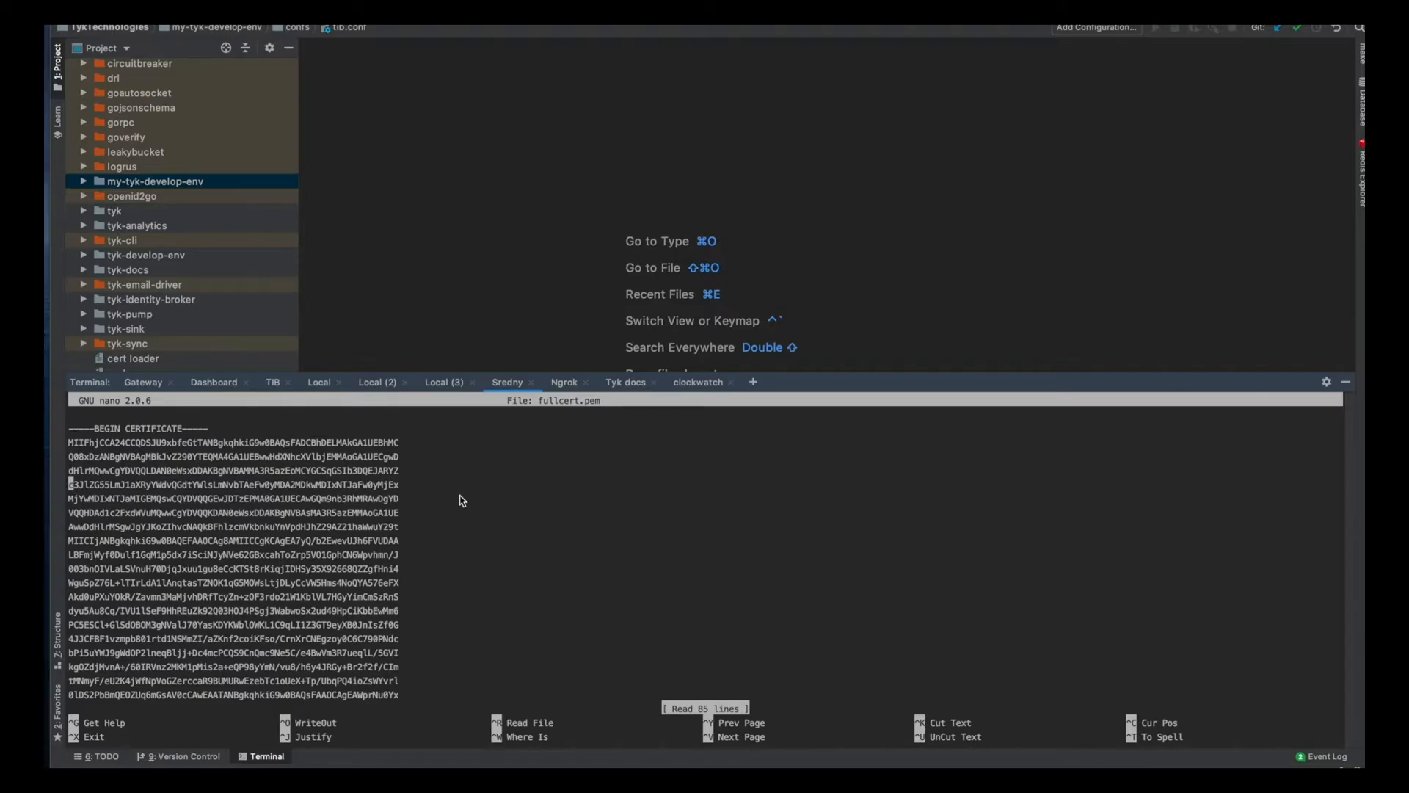
key(Down)
key(Down)
key(Down)
key(Down)
key(Down)
key(Down)
key(Down)
key(Down)
key(Down)
key(Down)
key(Down)
key(Down)
key(Down)
key(Down)
key(Down)
key(Down)
key(Down)
key(Down)
key(Down)
key(Down)
key(Down)
key(Down)
key(Down)
key(Down)
key(Down)
key(Down)
key(Down)
key(Down)
key(Down)
key(Down)
key(Down)
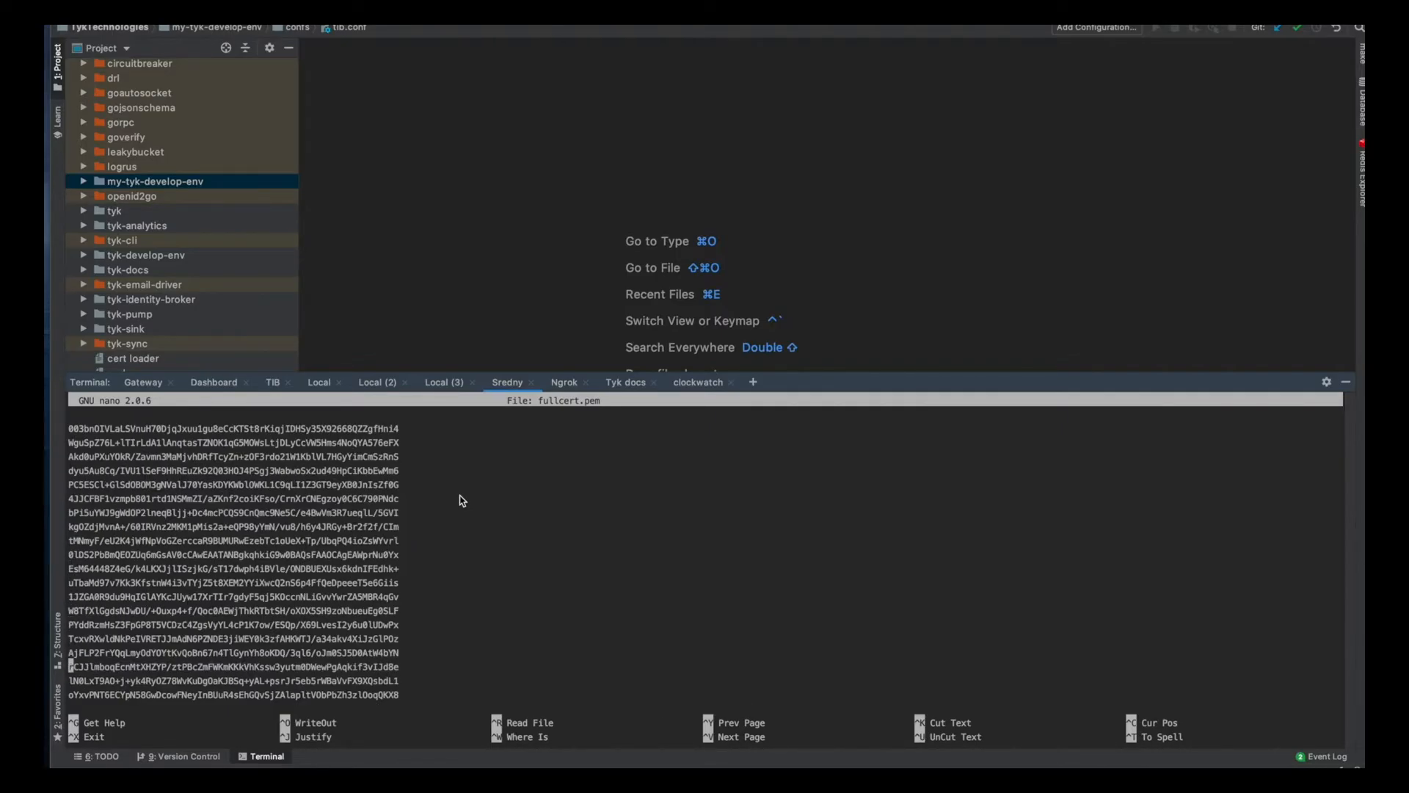
key(Up)
key(Up)
key(Up)
key(Up)
key(Up)
key(Up)
key(Up)
key(Up)
key(Up)
key(Up)
key(Up)
key(Up)
key(Up)
key(Up)
key(Up)
key(Up)
key(Up)
key(Up)
key(Up)
key(Up)
key(ctrl+x)
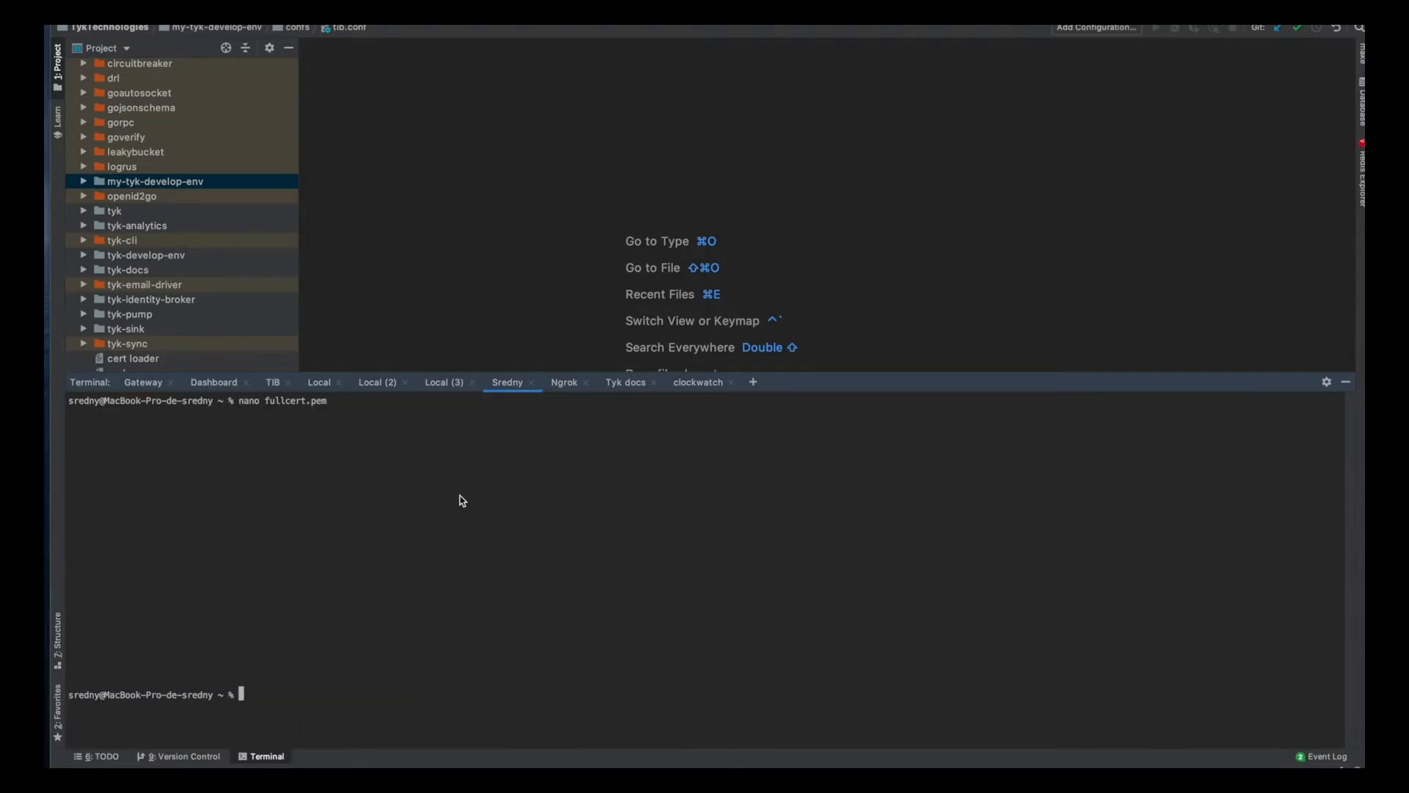
key(super+Tab)
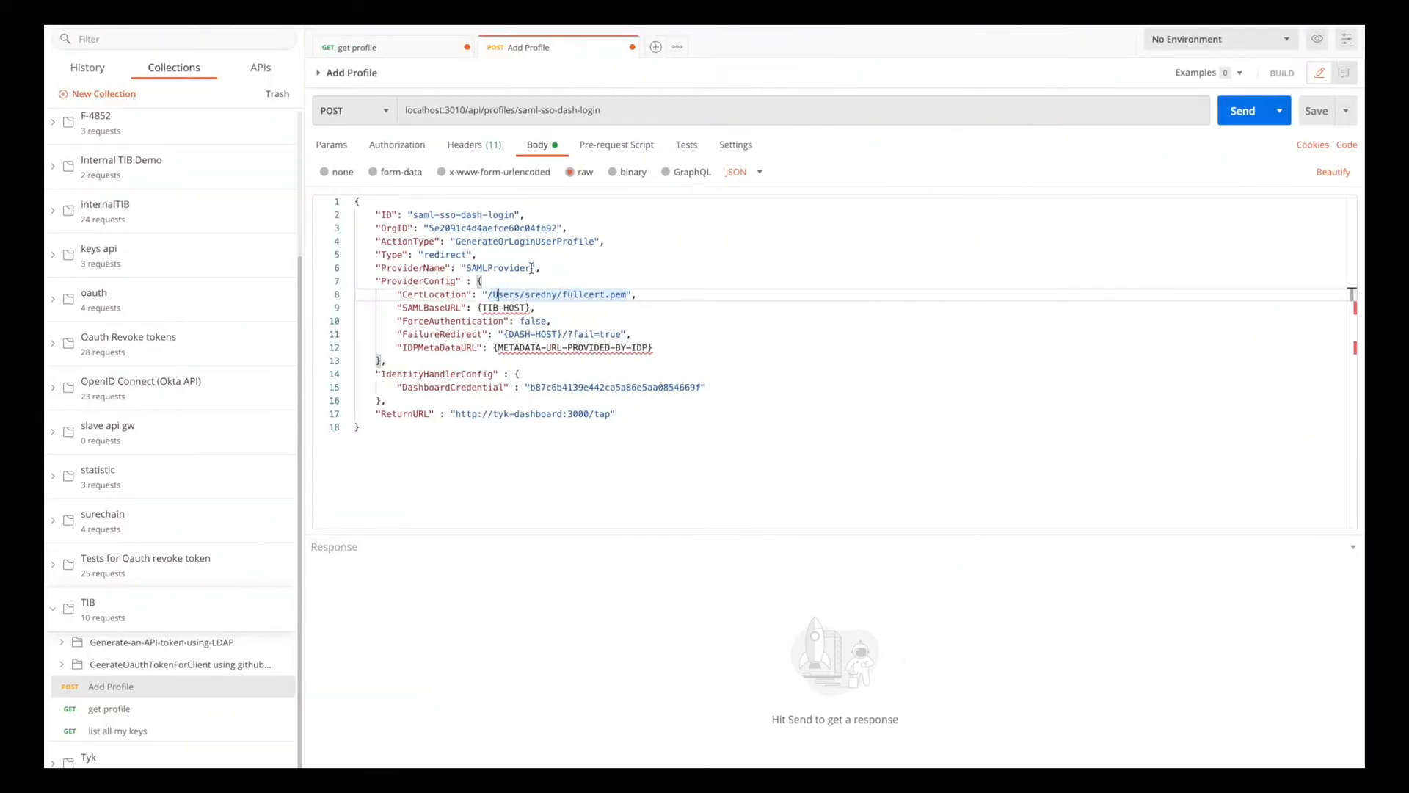
drag(529, 309, 475, 308)
text("")
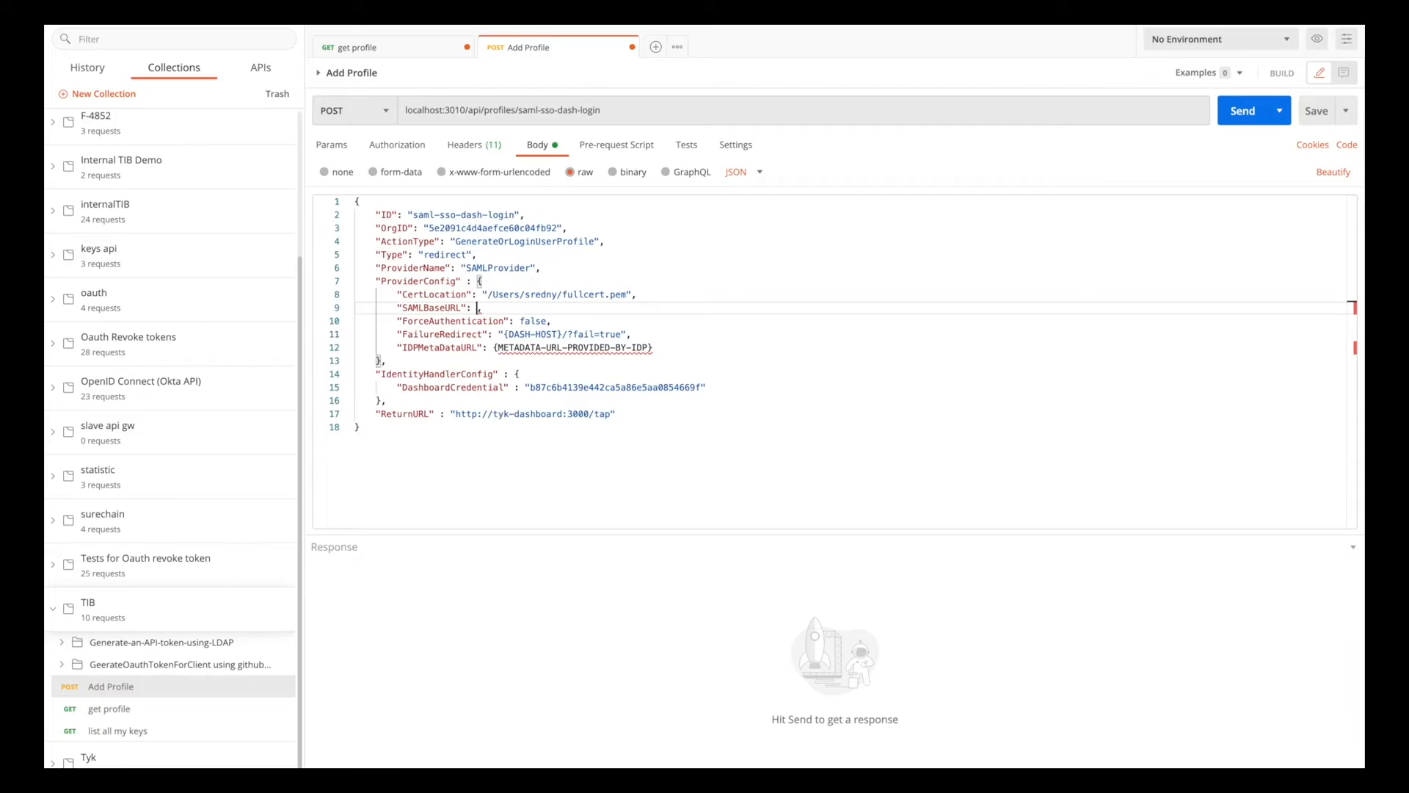
key(super+Tab)
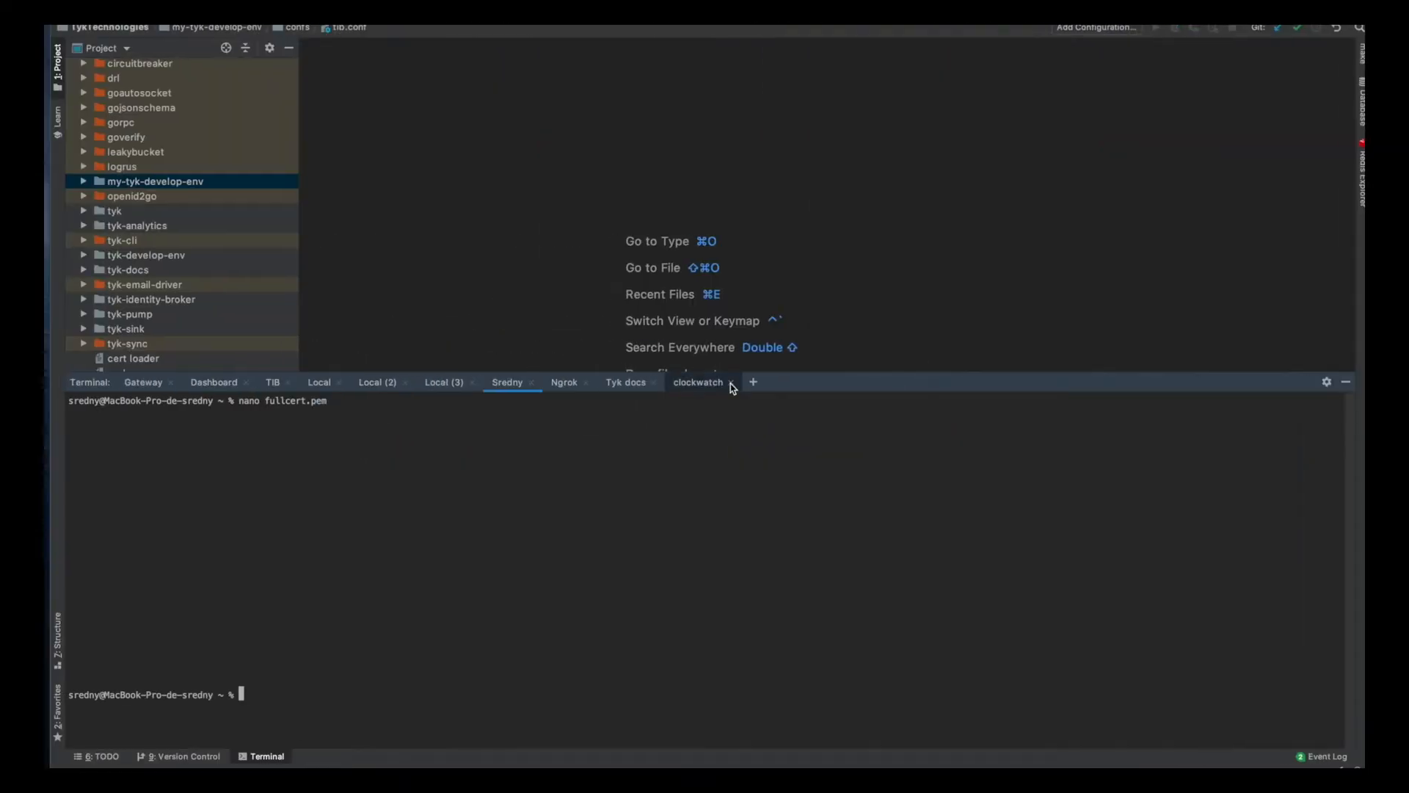
click(566, 383)
drag(220, 513, 367, 518)
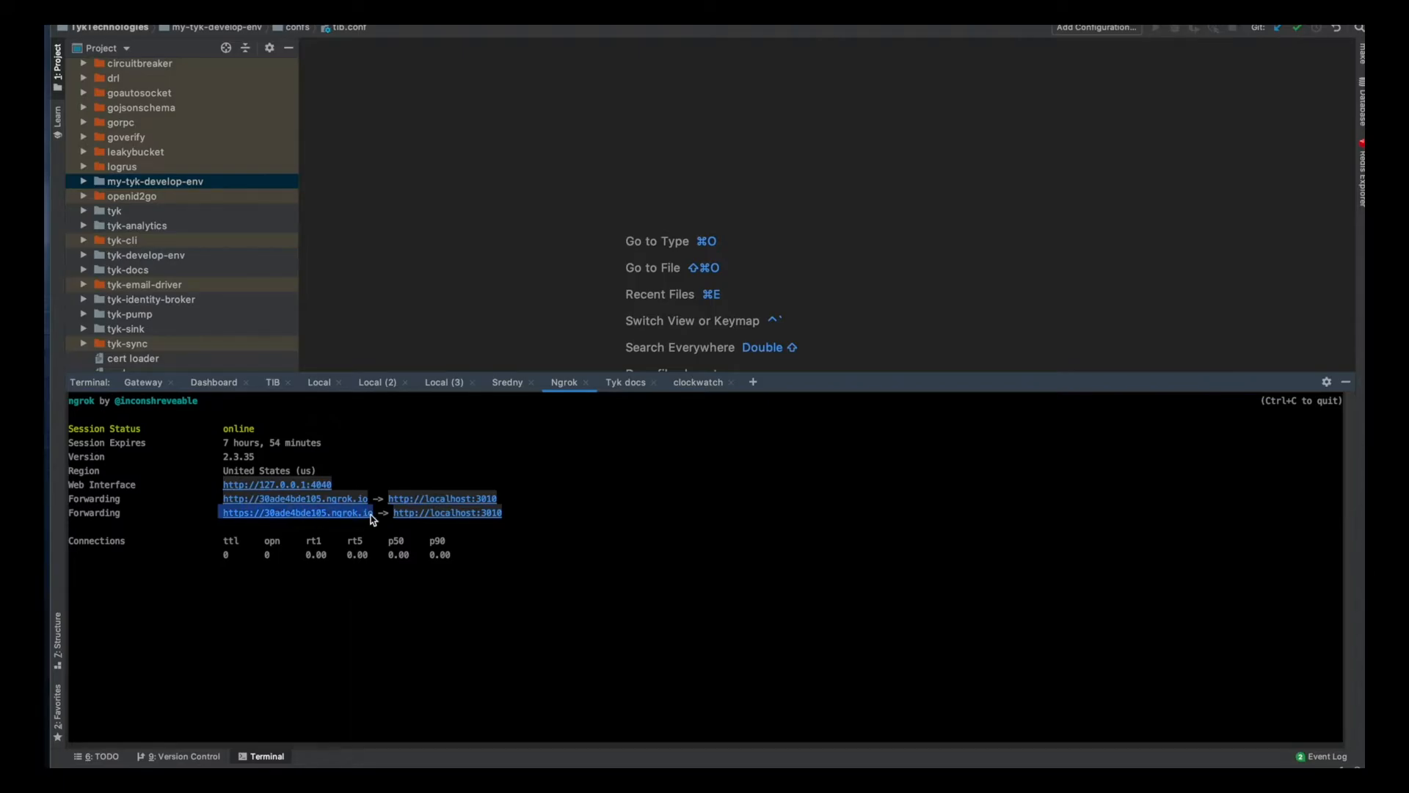
key(super+Tab)
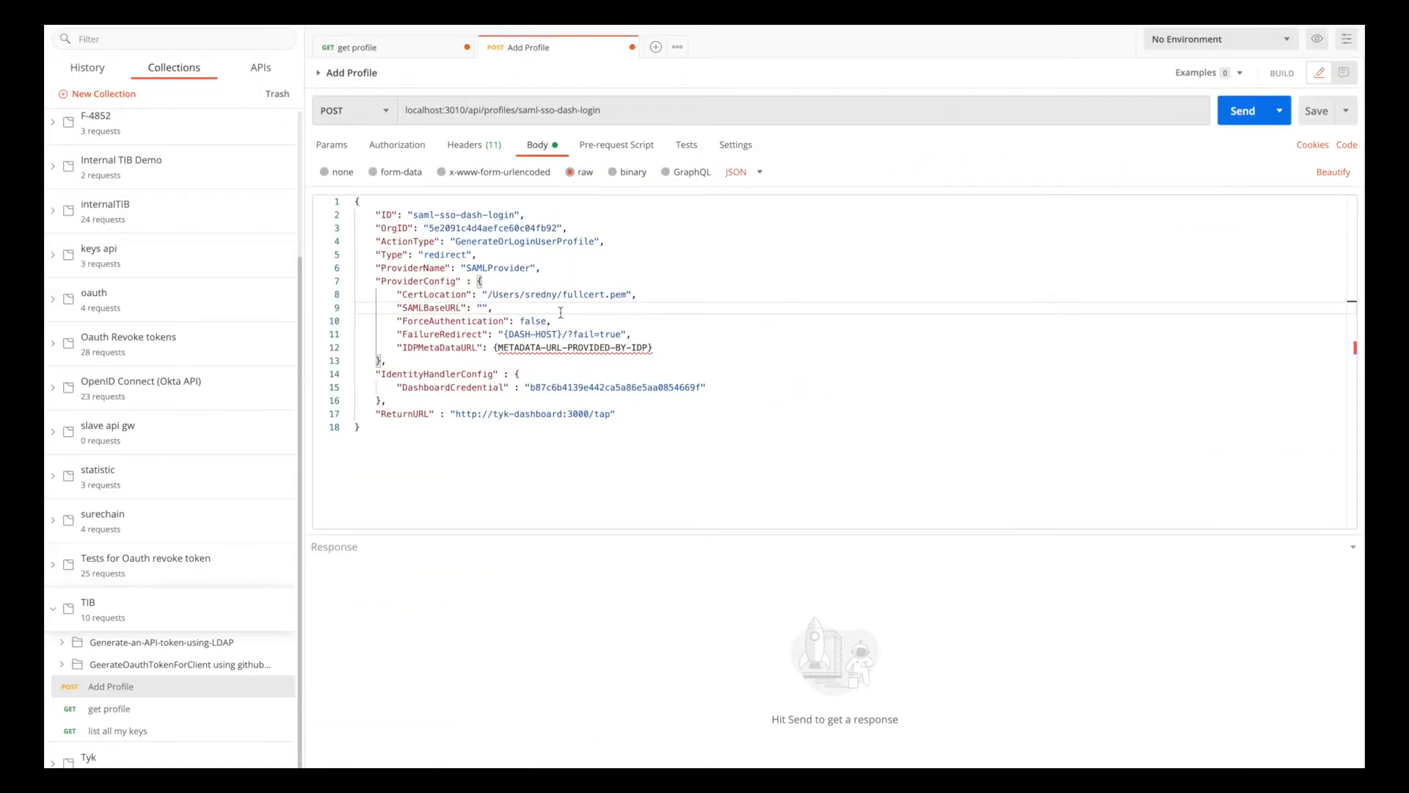
key(super+v)
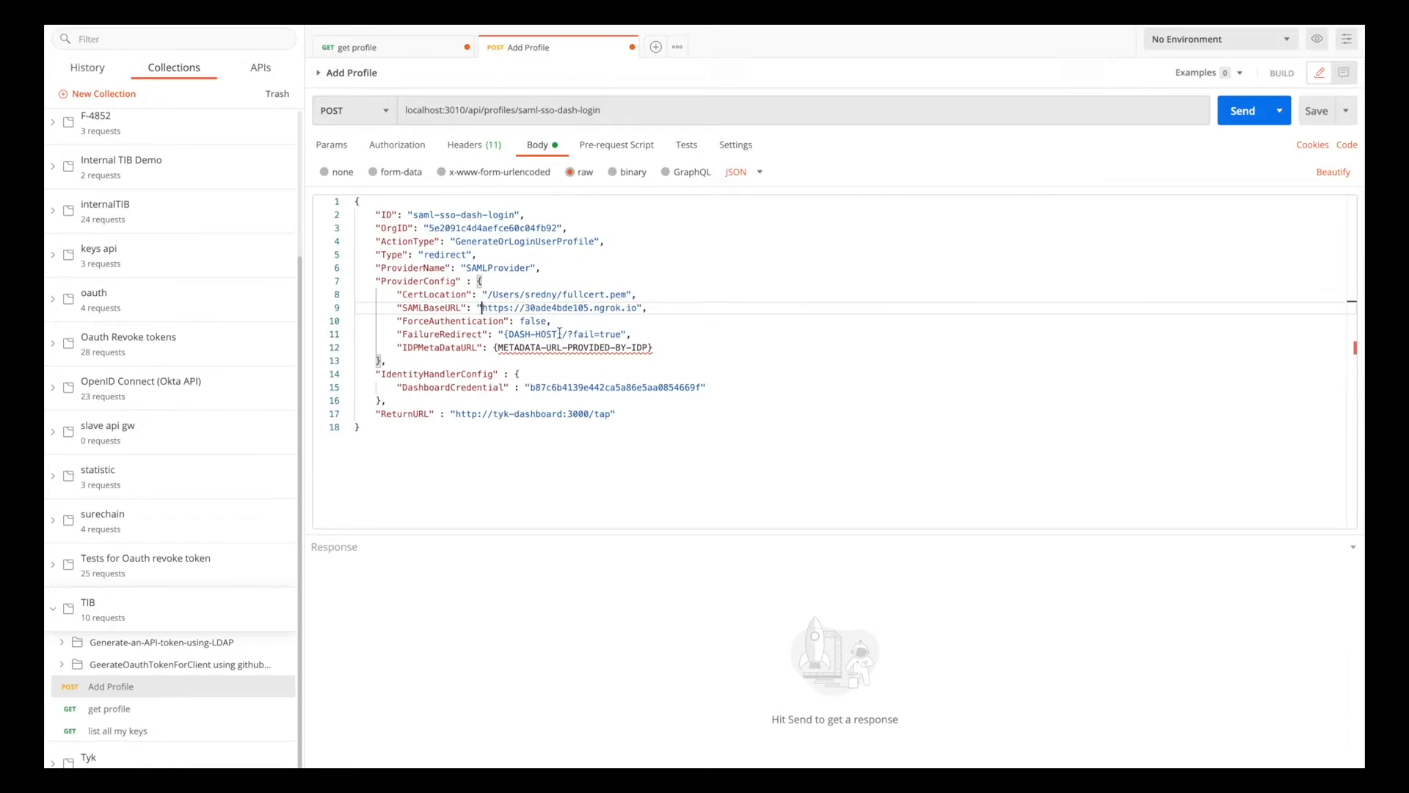
drag(561, 334, 521, 334)
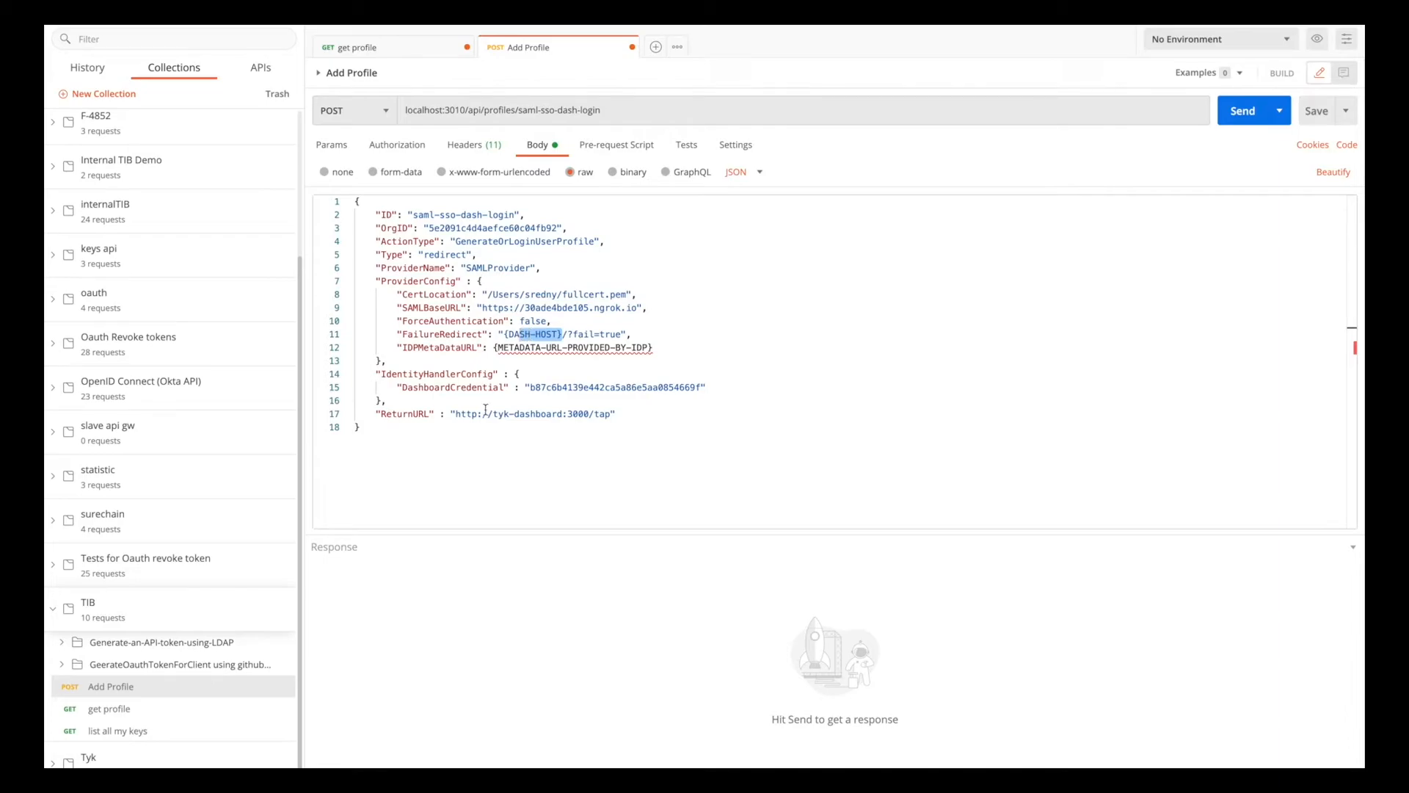
click(456, 414)
drag(565, 414, 589, 413)
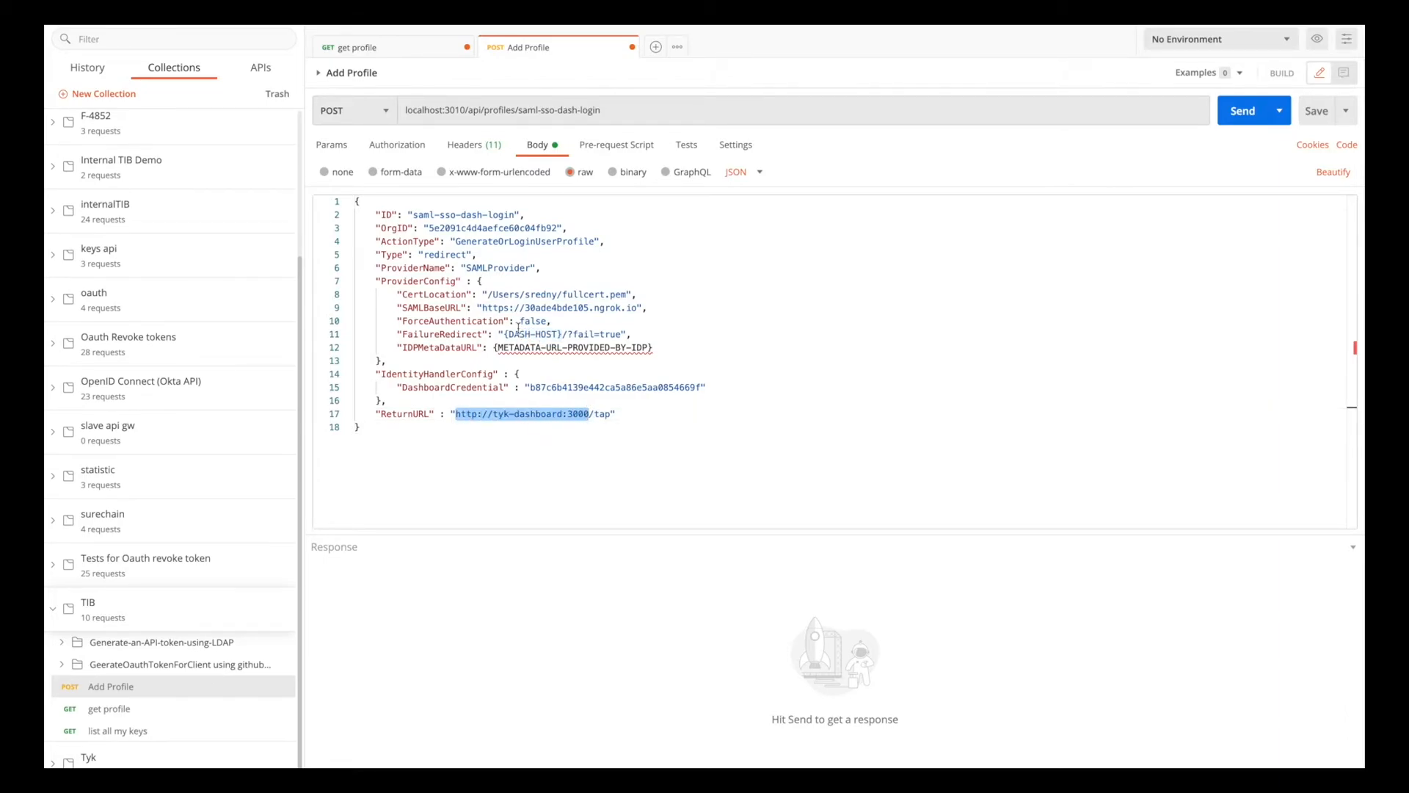
drag(563, 334, 507, 331)
key(super+v)
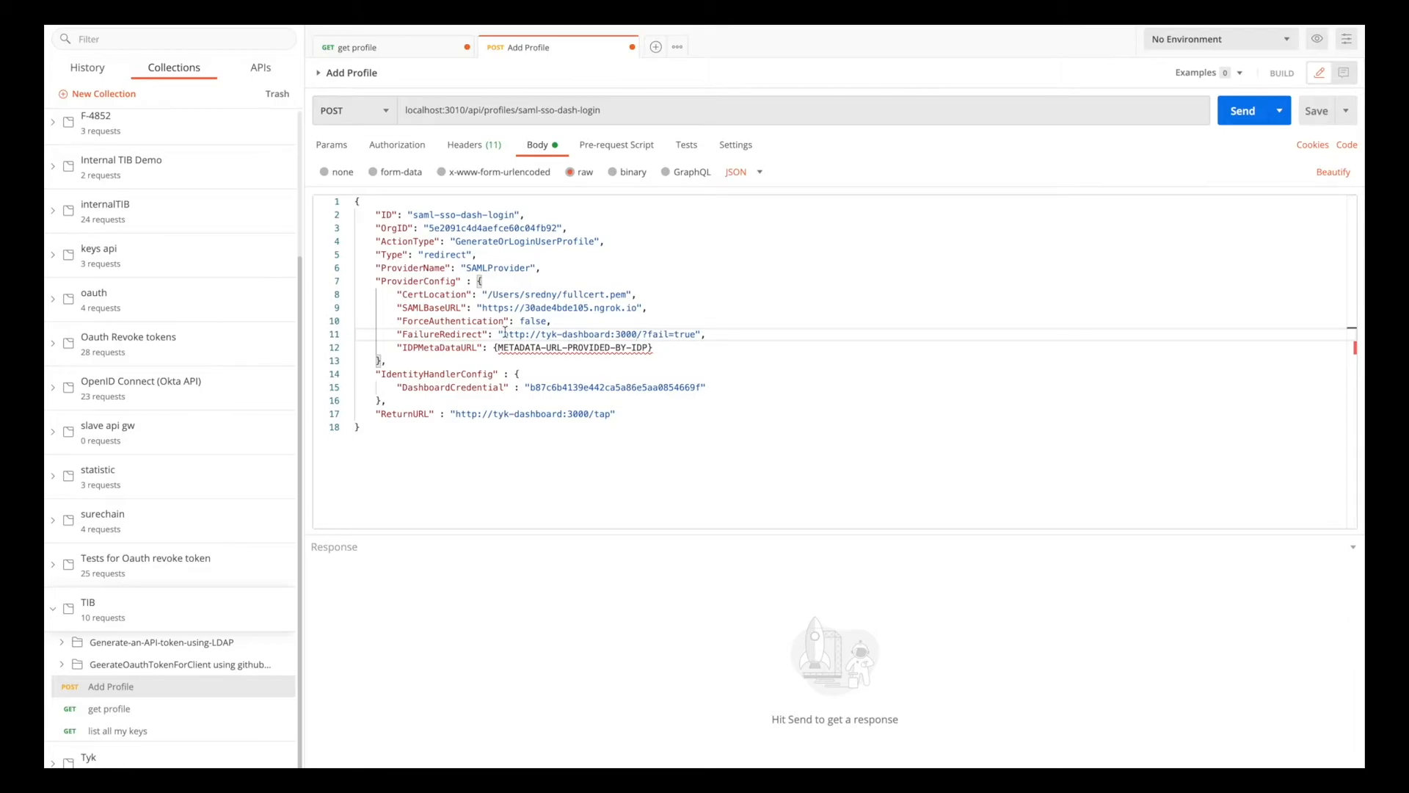
click(526, 372)
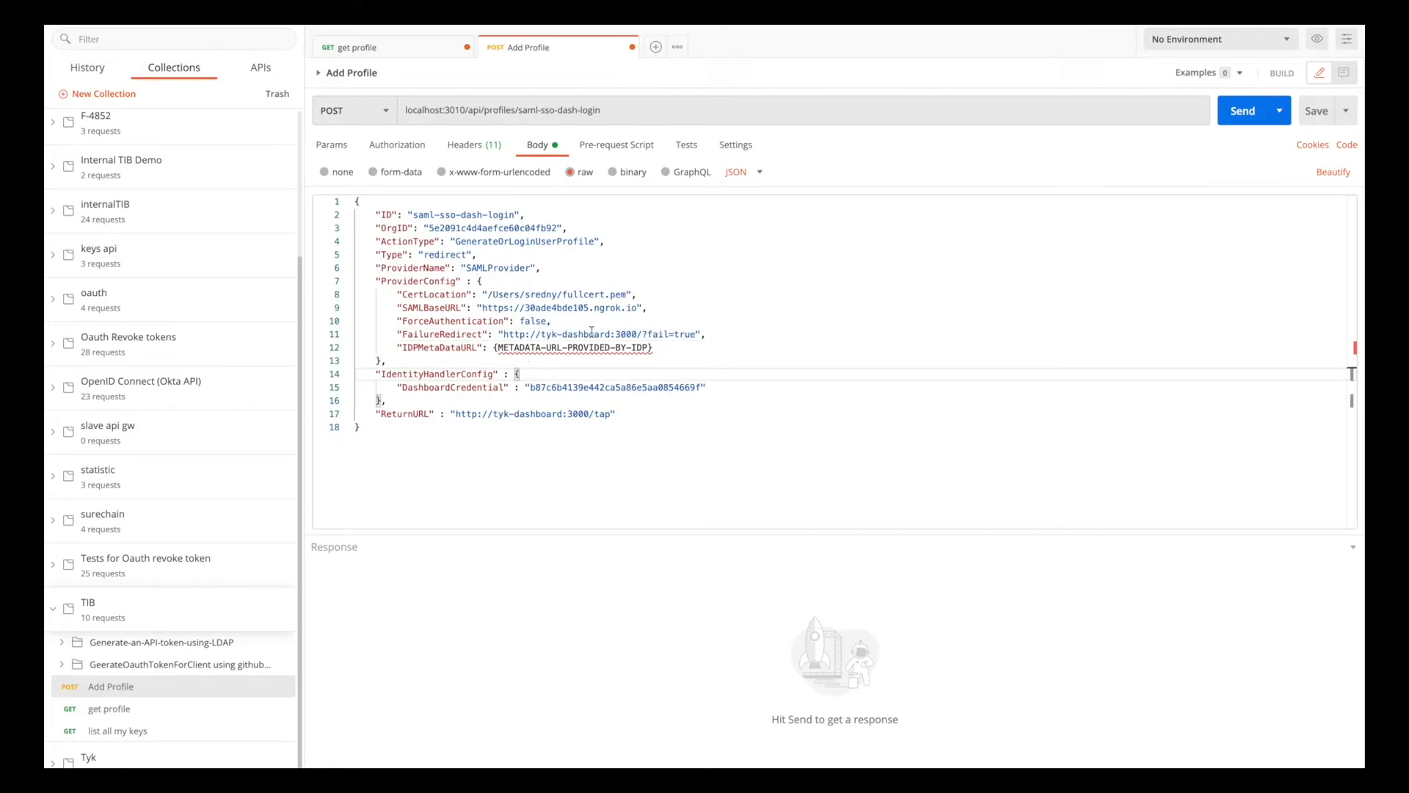
In the Azure portal, add a non-gallery enterprise application named saml-sso-dash-login to Azure Active Directory.
drag(653, 348, 396, 345)
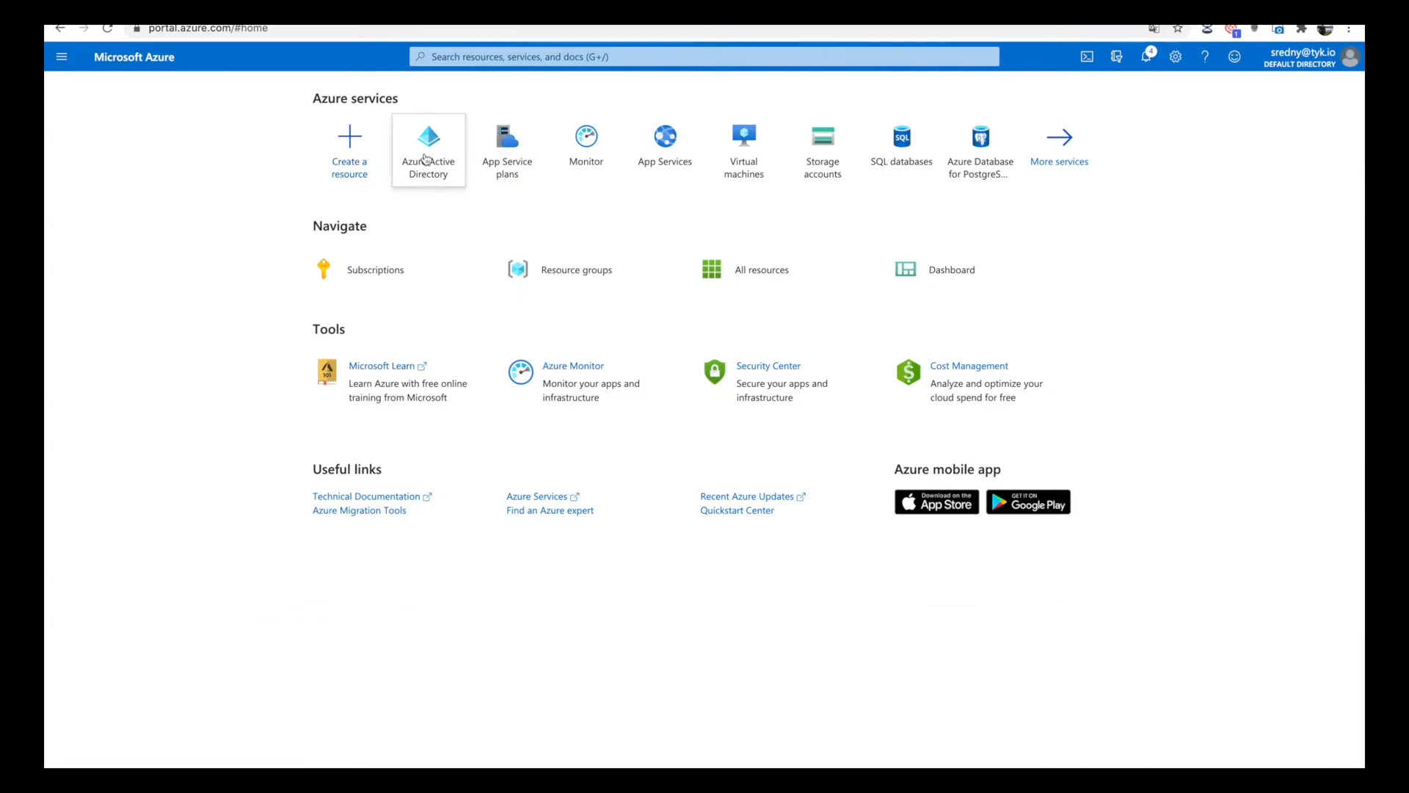
click(425, 159)
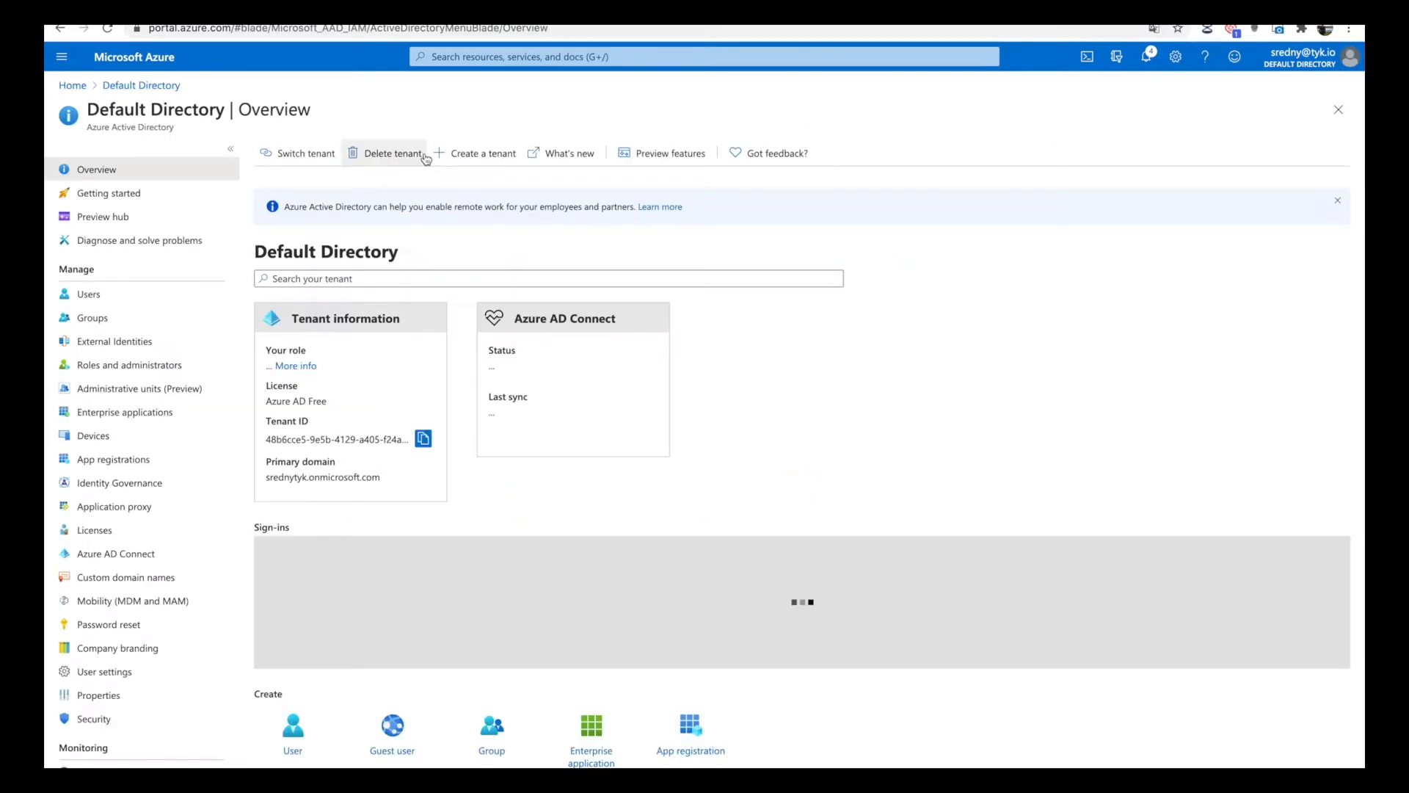
click(115, 415)
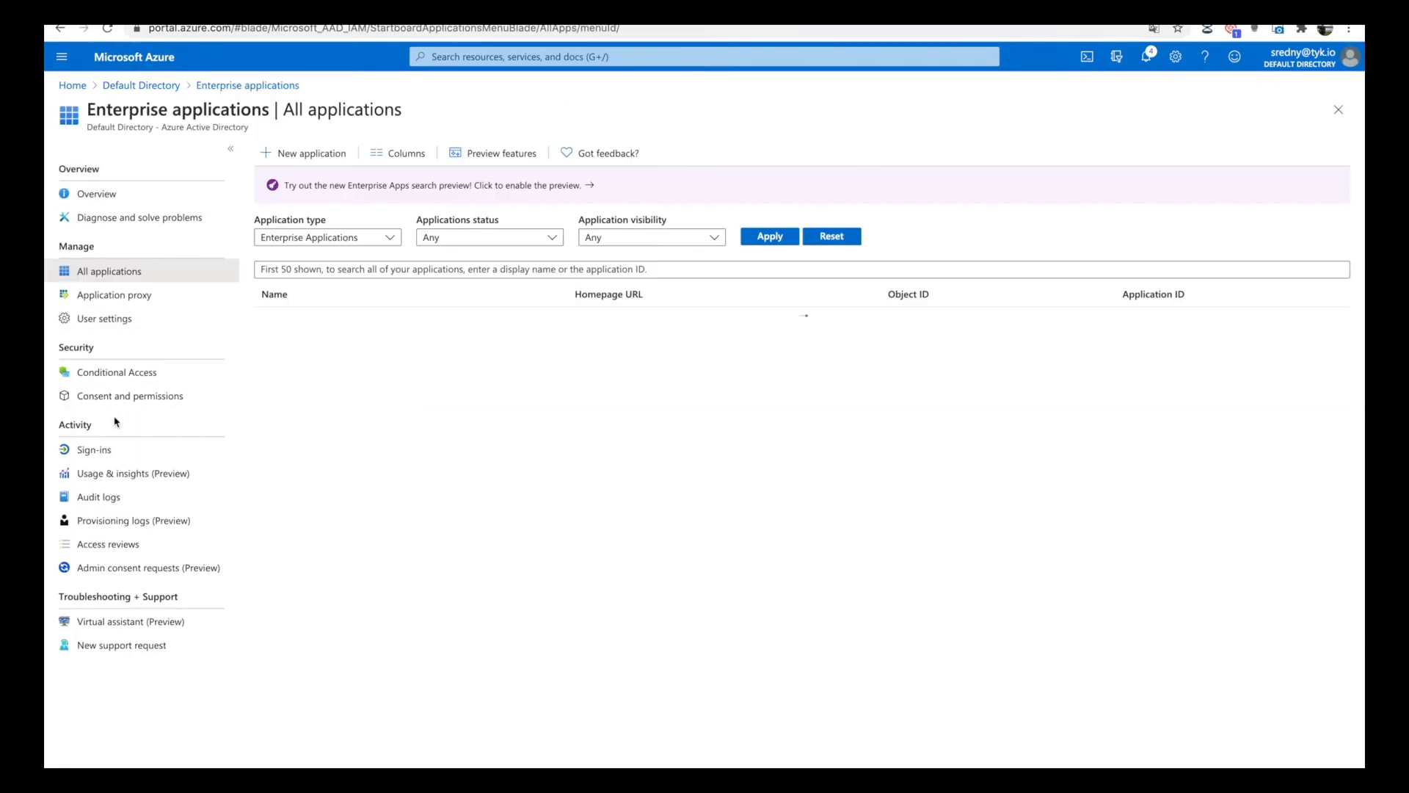
click(303, 152)
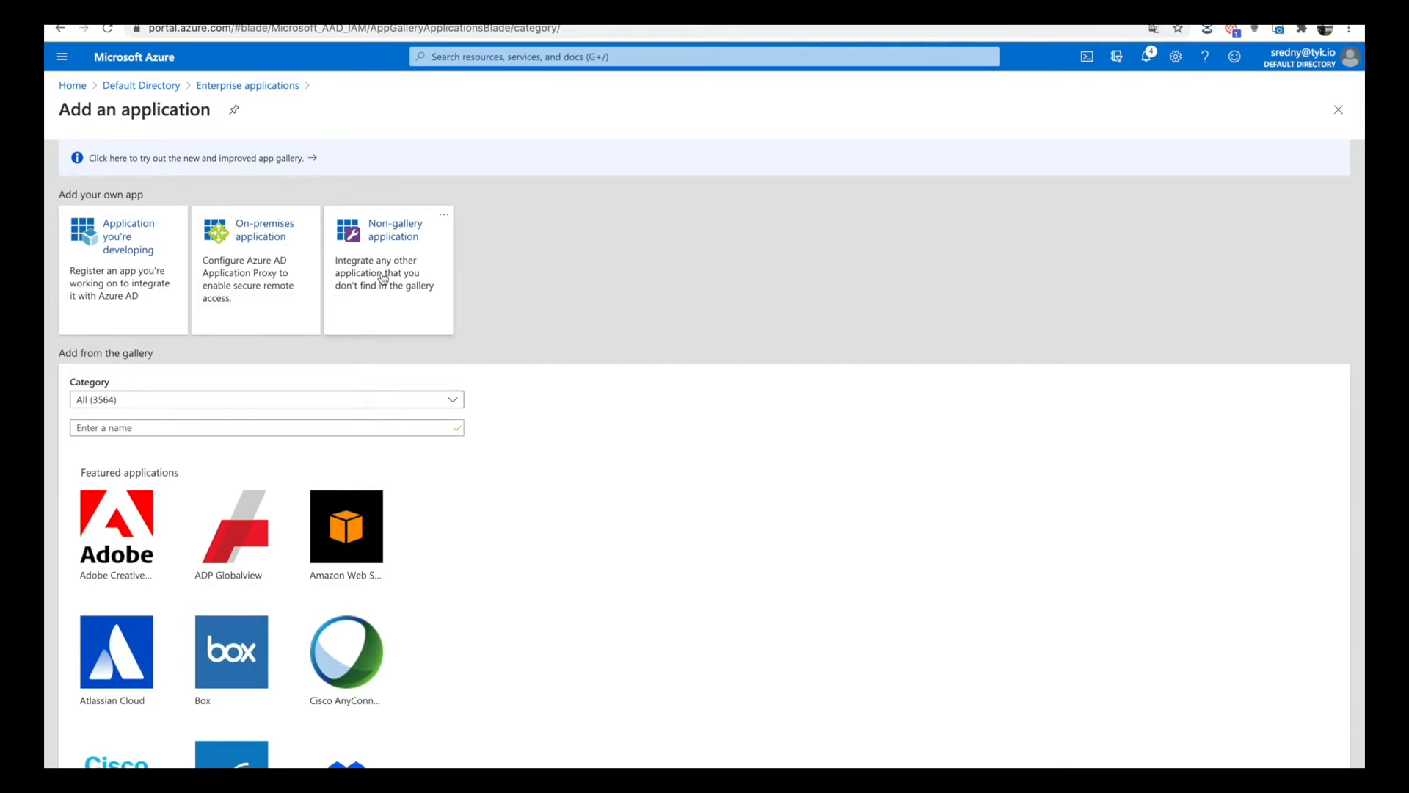
click(382, 277)
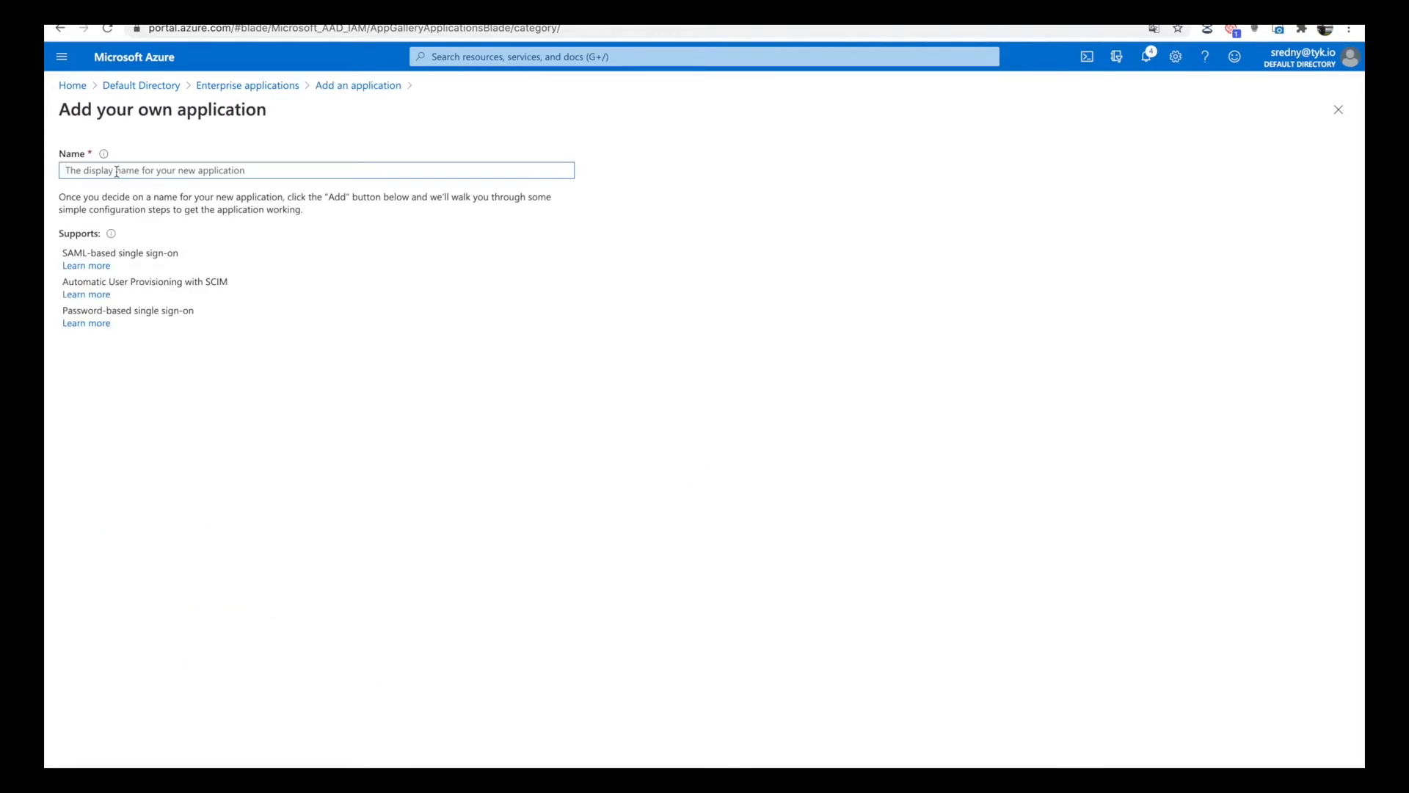
text(saml-sso-dash-login)
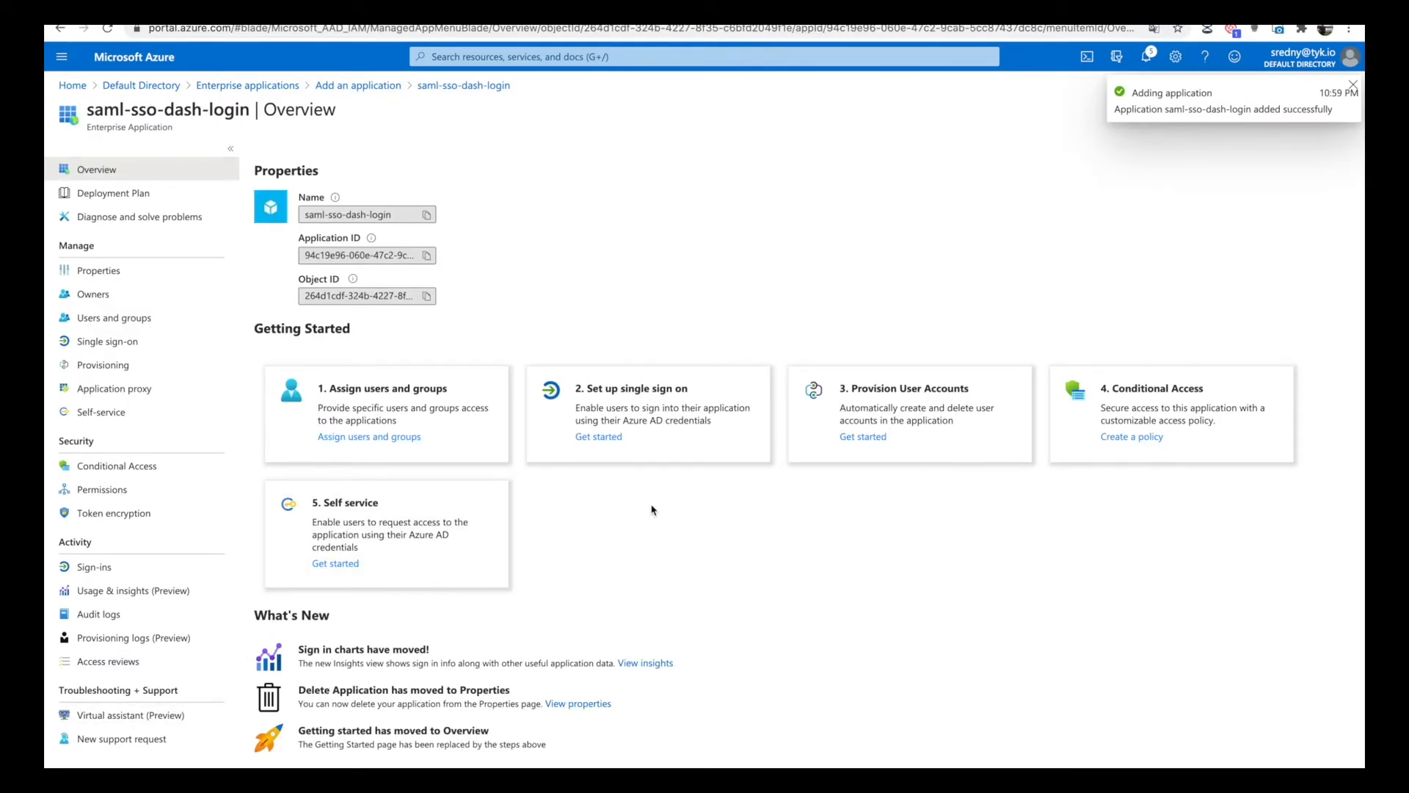
Choose SAML as the application's single sign-on method and open its Basic SAML Configuration for editing.
click(667, 414)
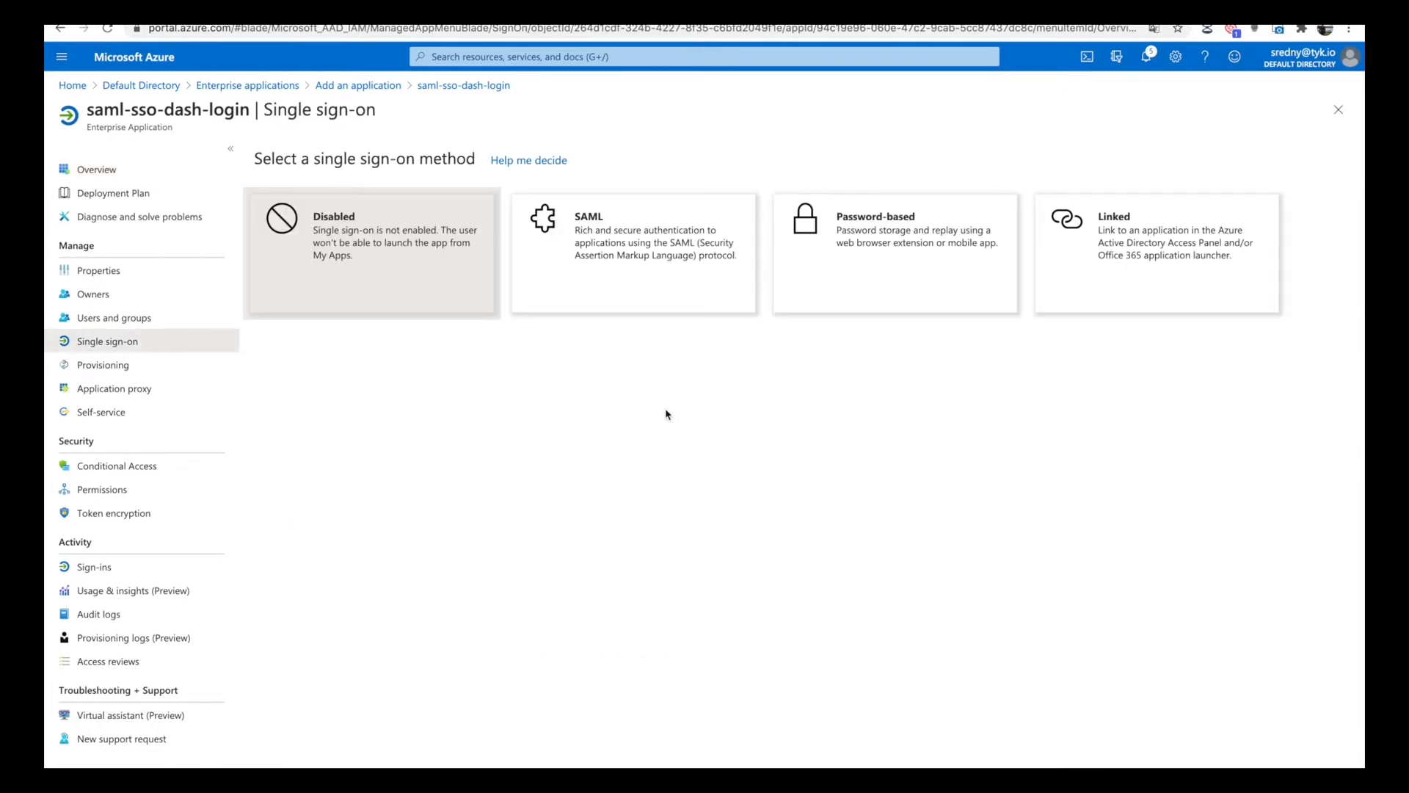
click(615, 253)
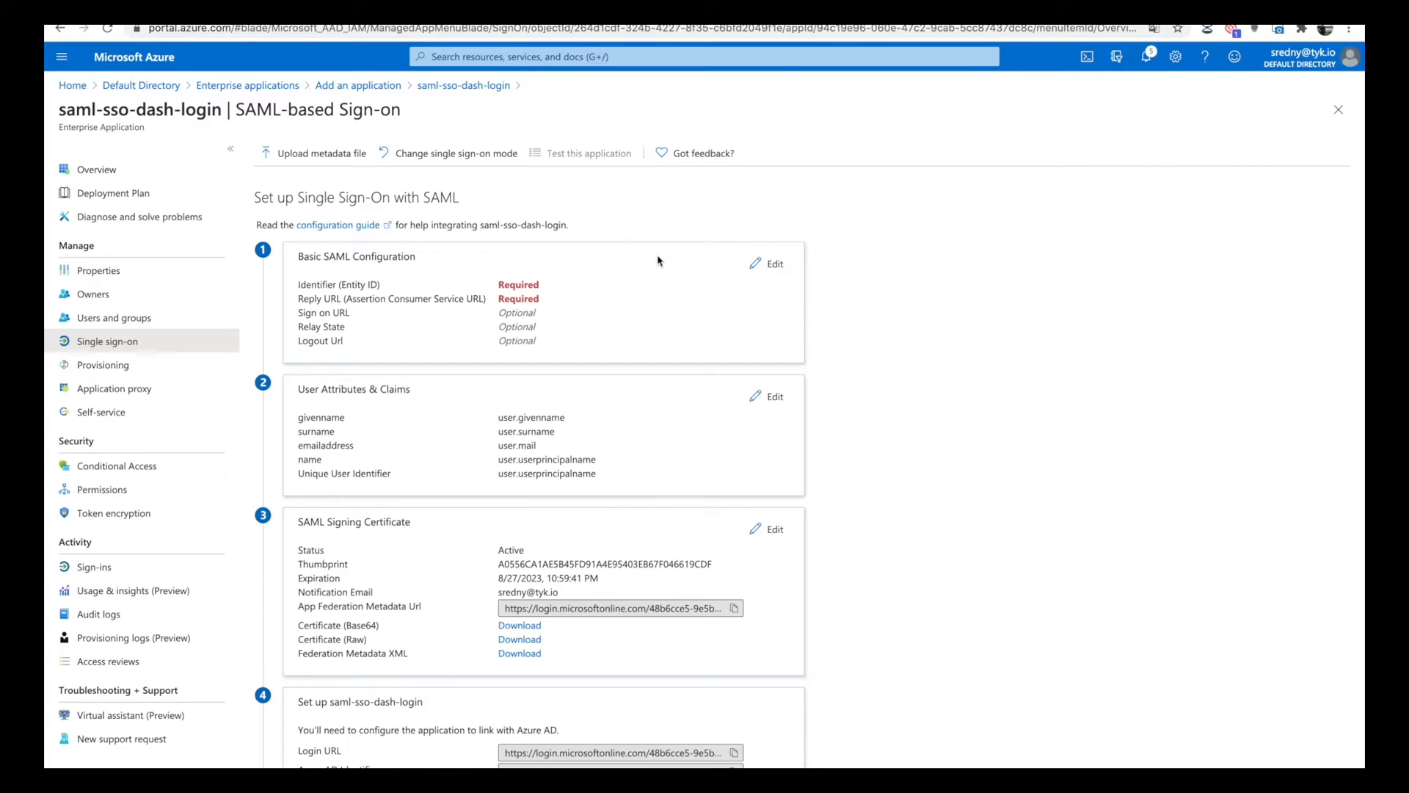
click(777, 266)
click(798, 213)
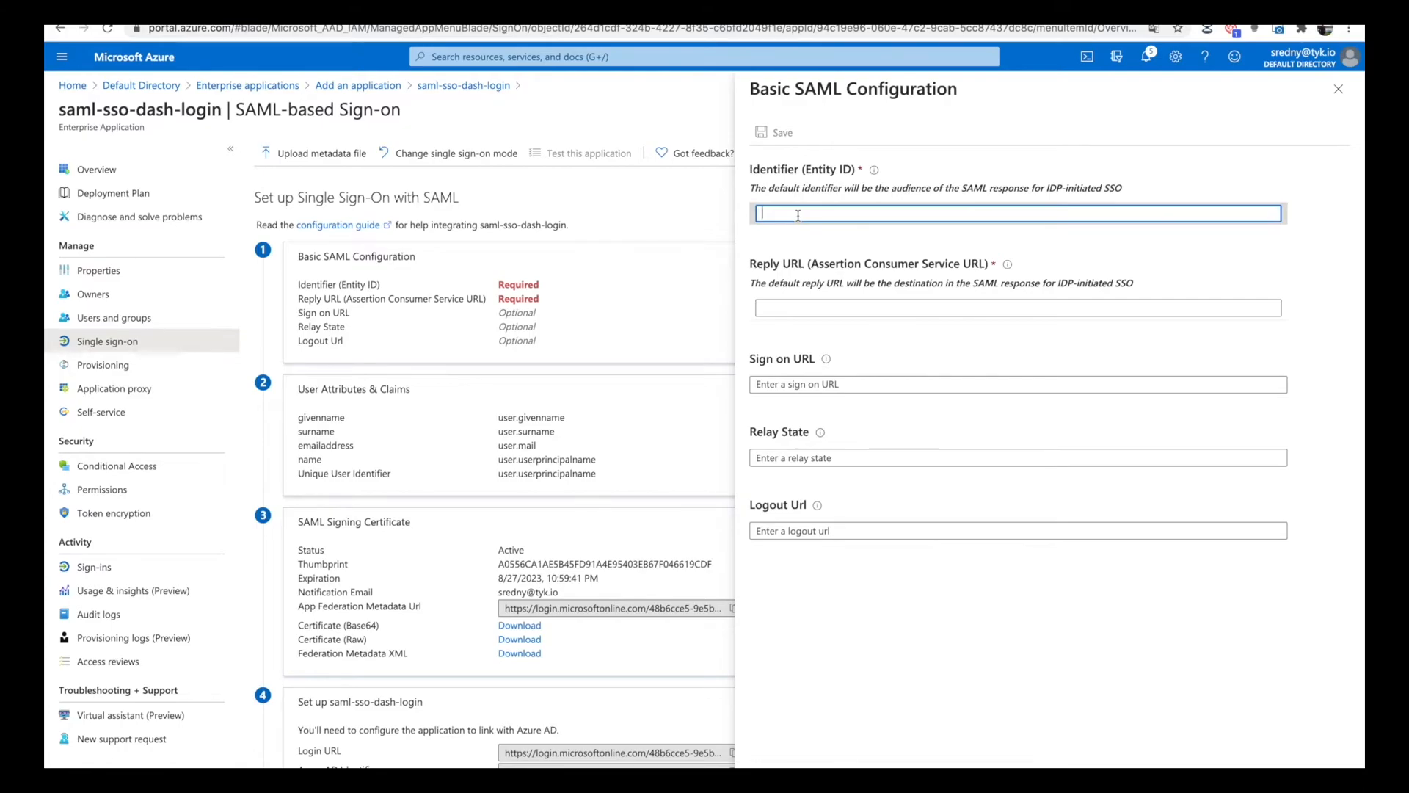
key(super+Tab)
key(super+Tab)
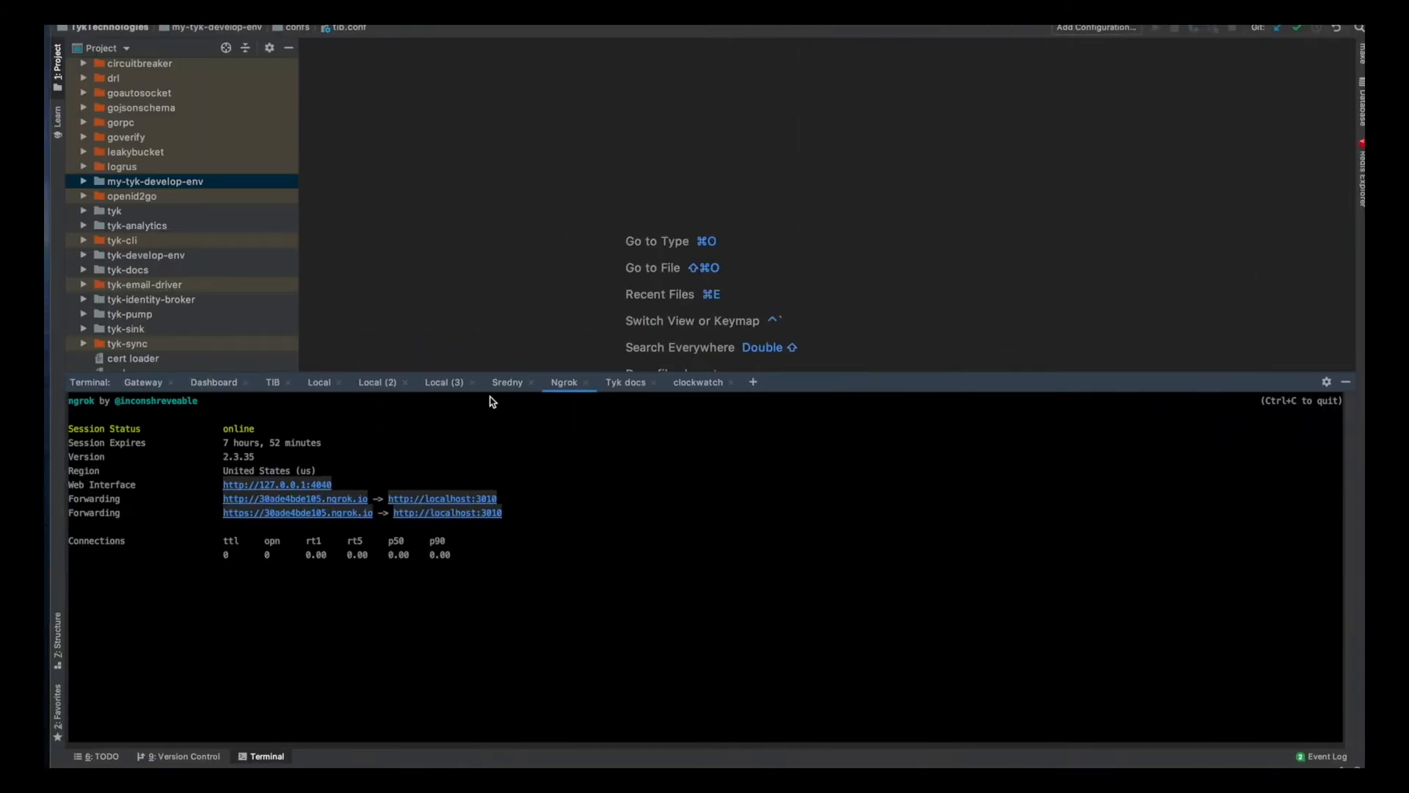
drag(219, 513, 370, 513)
key(super+c)
key(super+Tab)
click(812, 212)
key(super+v)
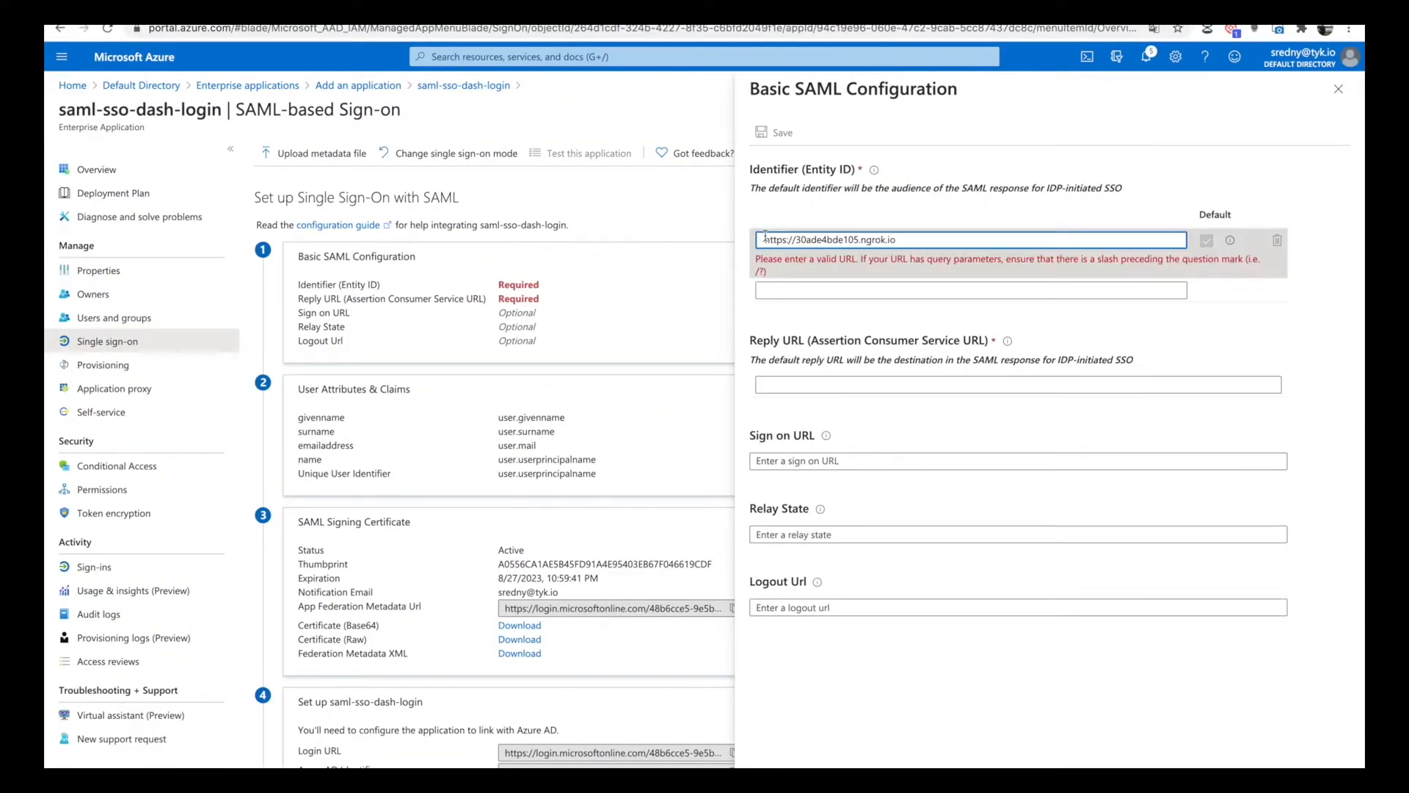
key(BackSpace)
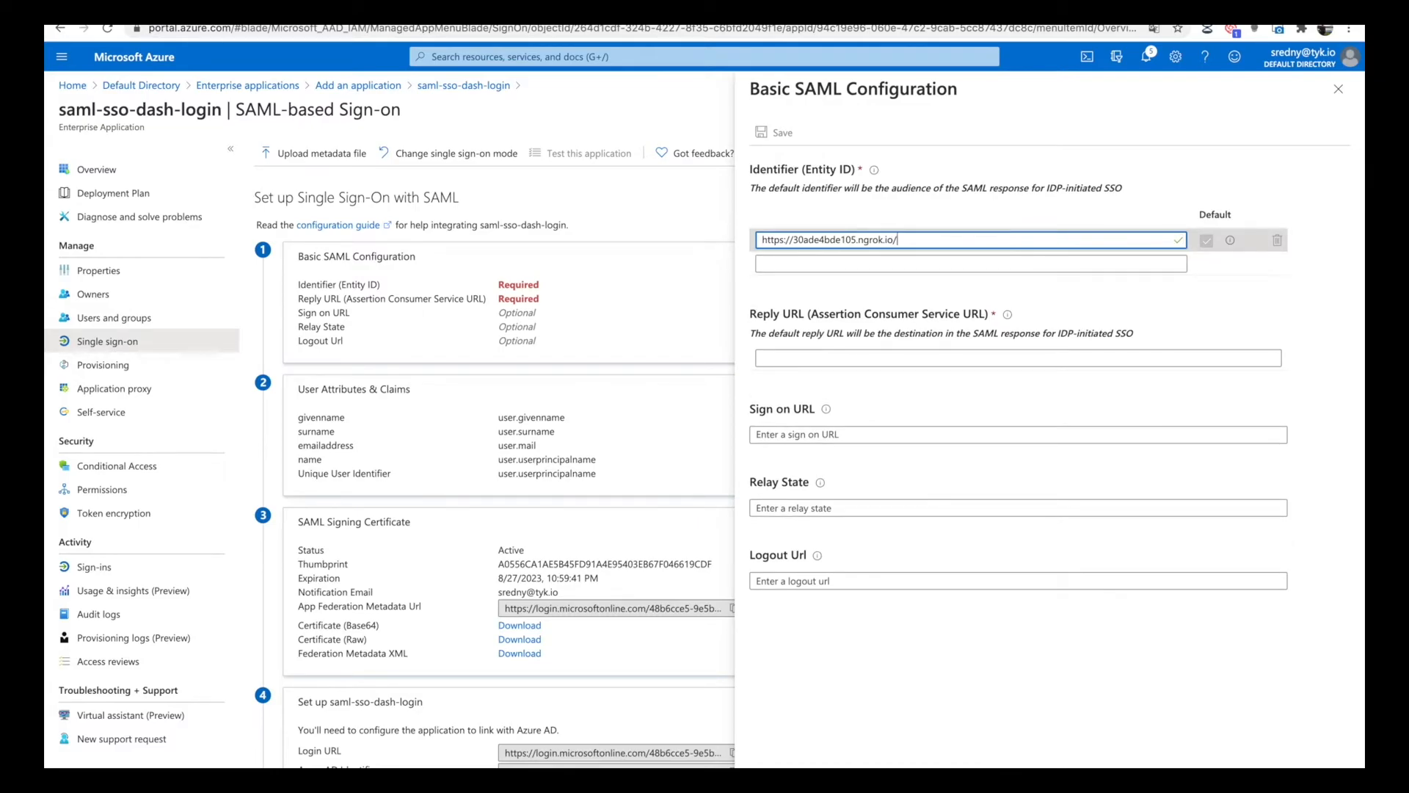
Append auth/saml-sso-dash-login/saml/metadata to the Identifier (Entity ID) address.
text(auth)
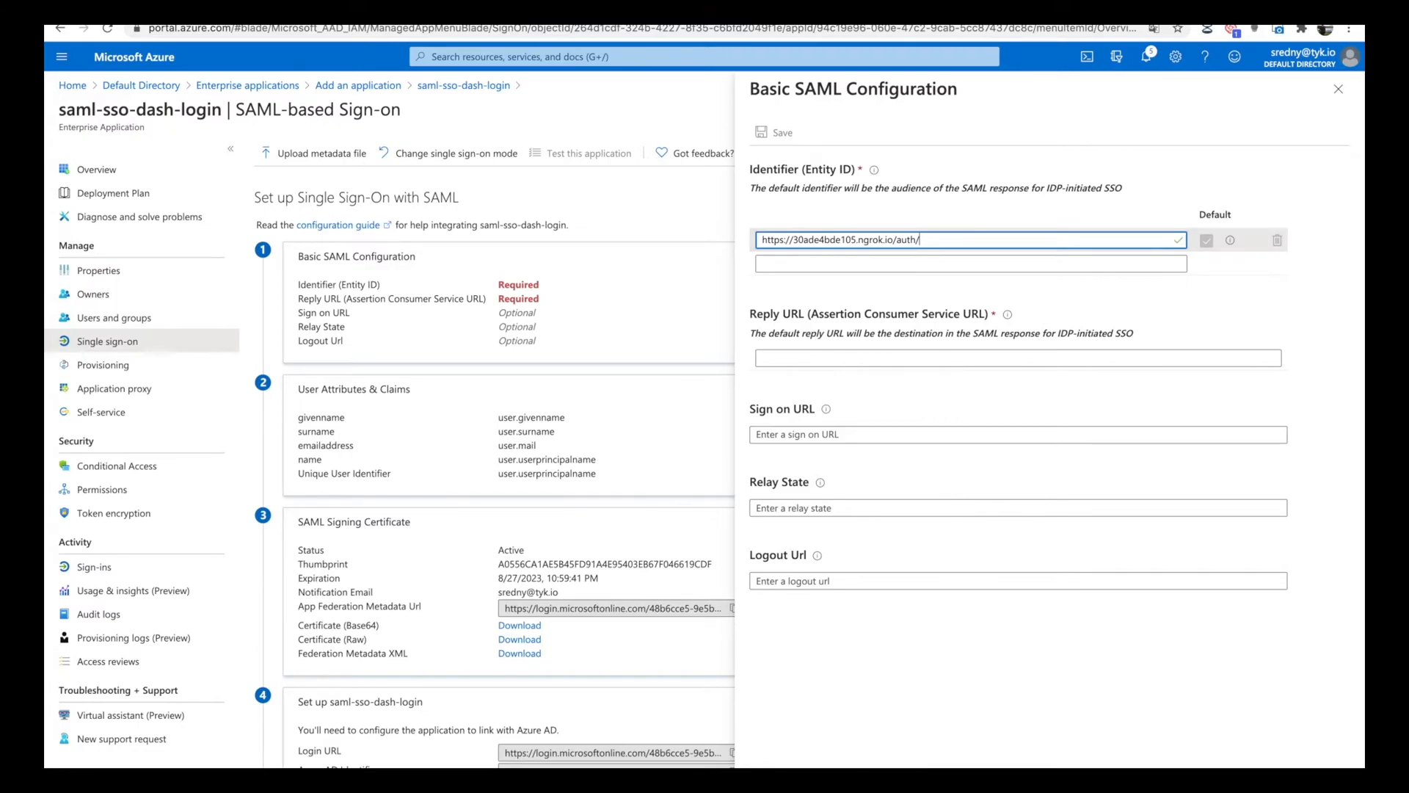
text(/saml-)
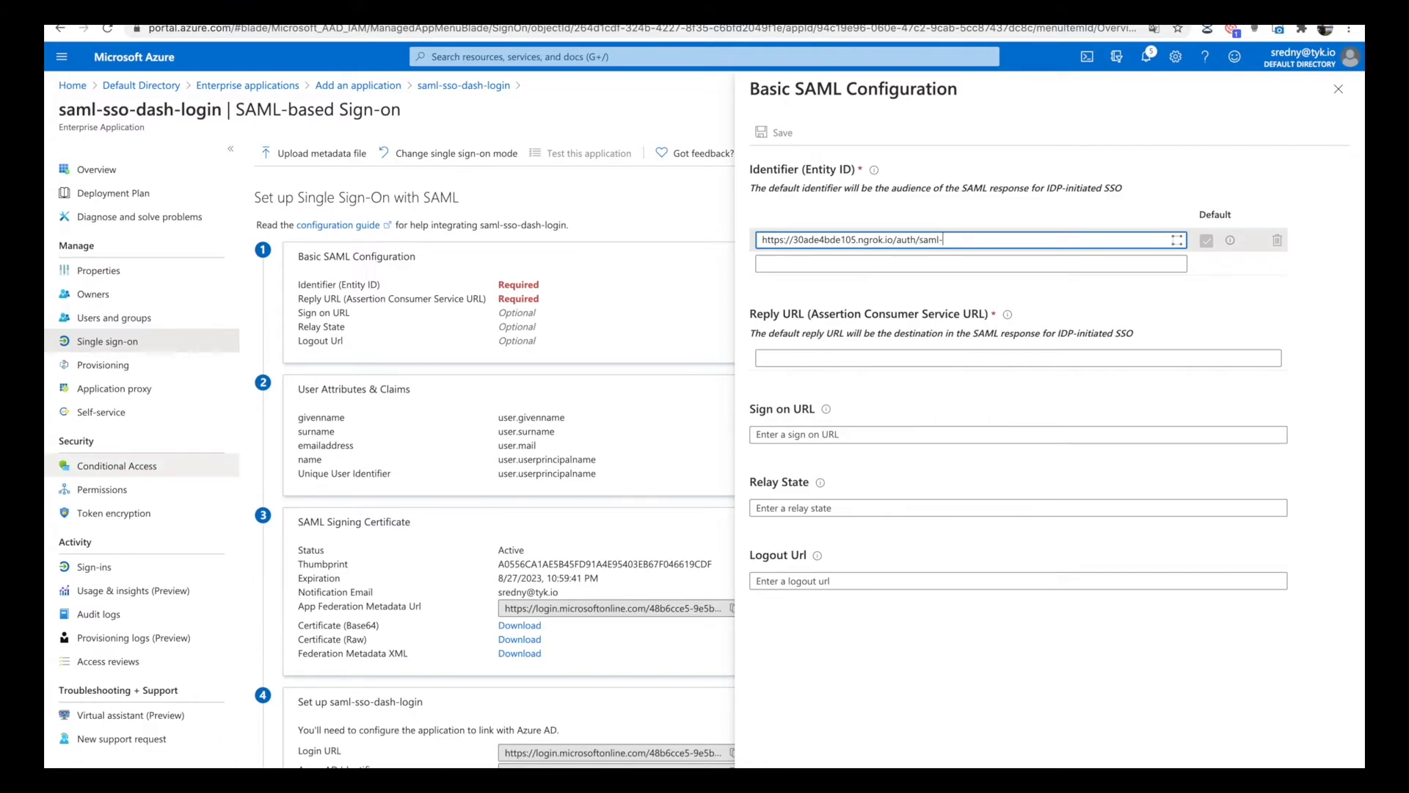
text(sso-dash-login/saml/metadata)
Set the Reply URL to a copy of the identifier ending in saml/callback, then save and close the Basic SAML Configuration.
drag(1080, 241, 827, 222)
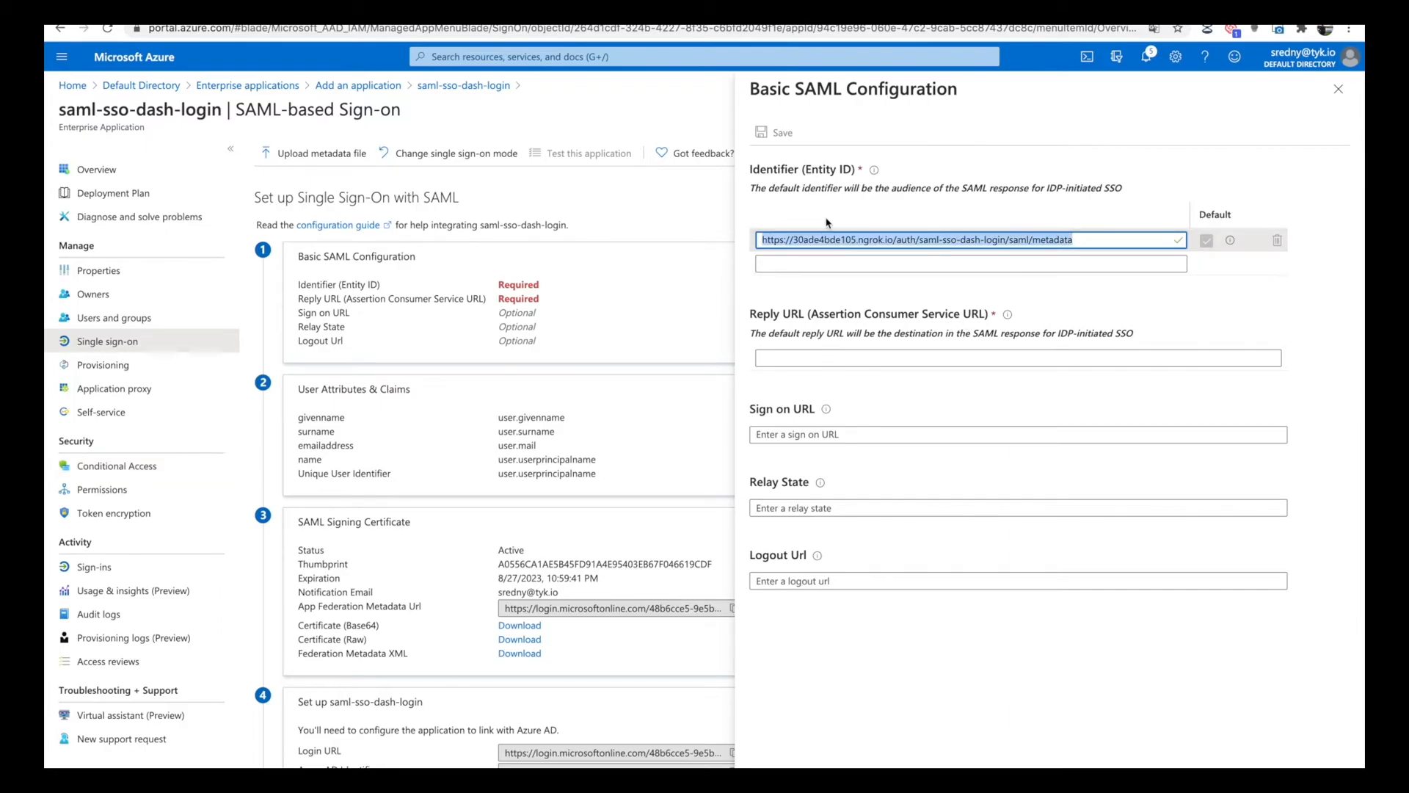
click(779, 353)
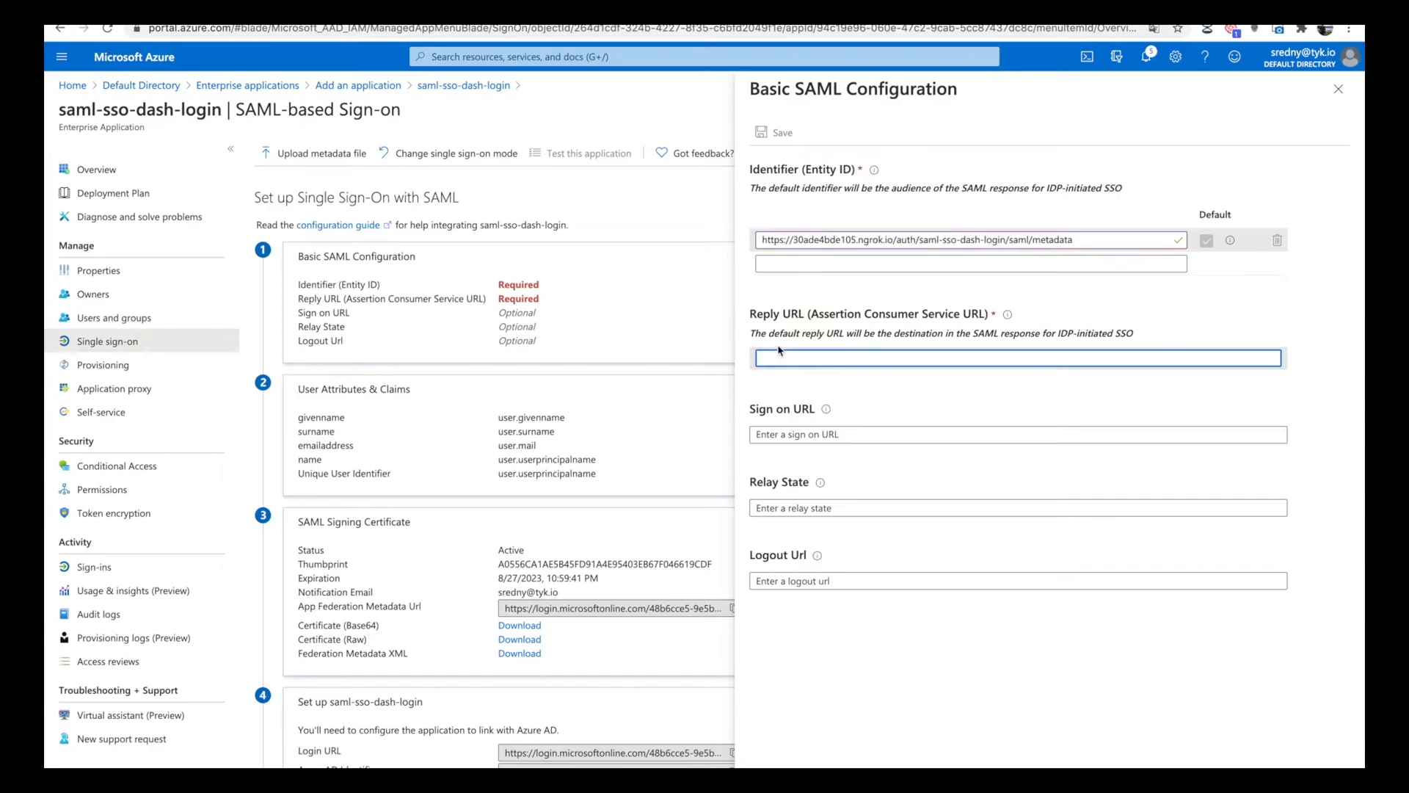
key(ctrl+v)
double_click(1042, 384)
text(callback)
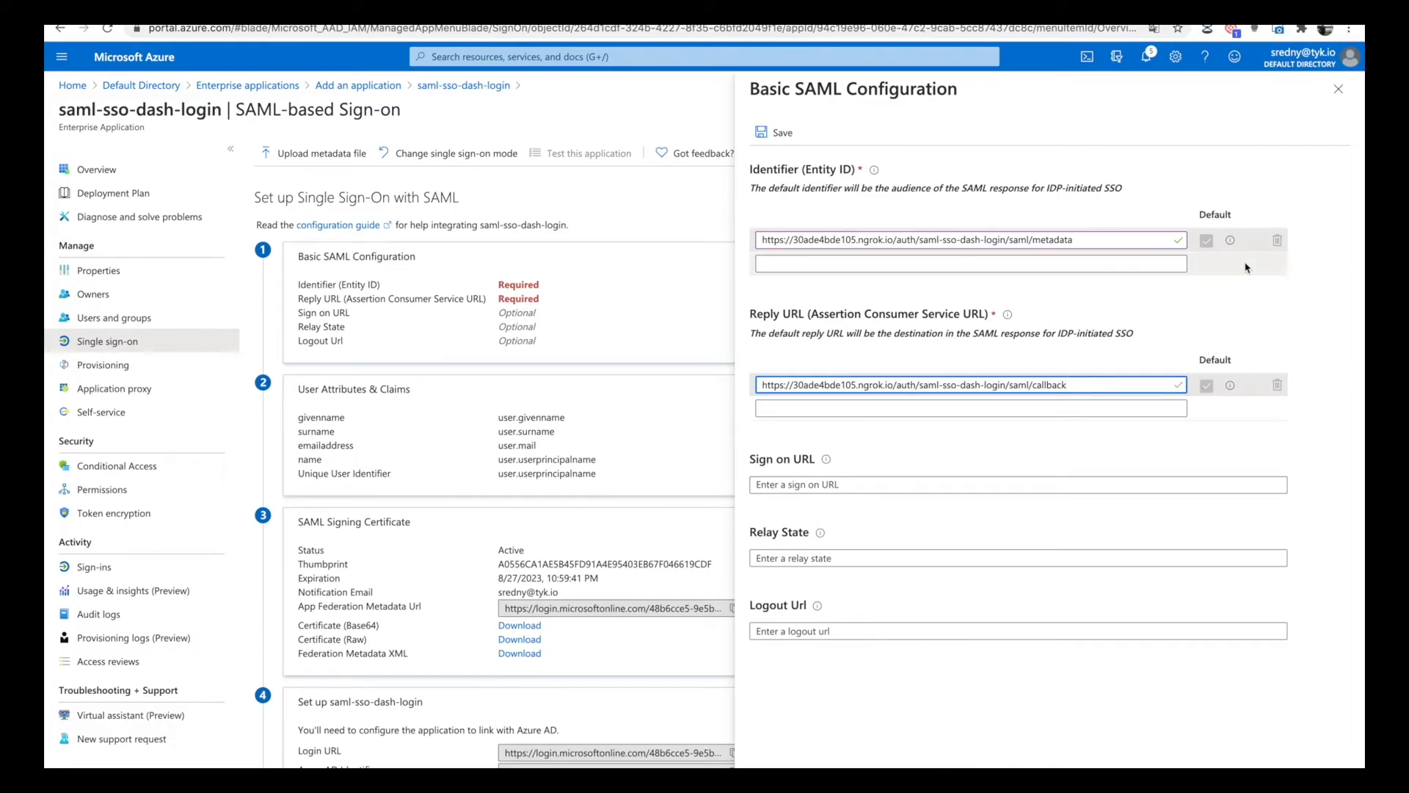
click(780, 134)
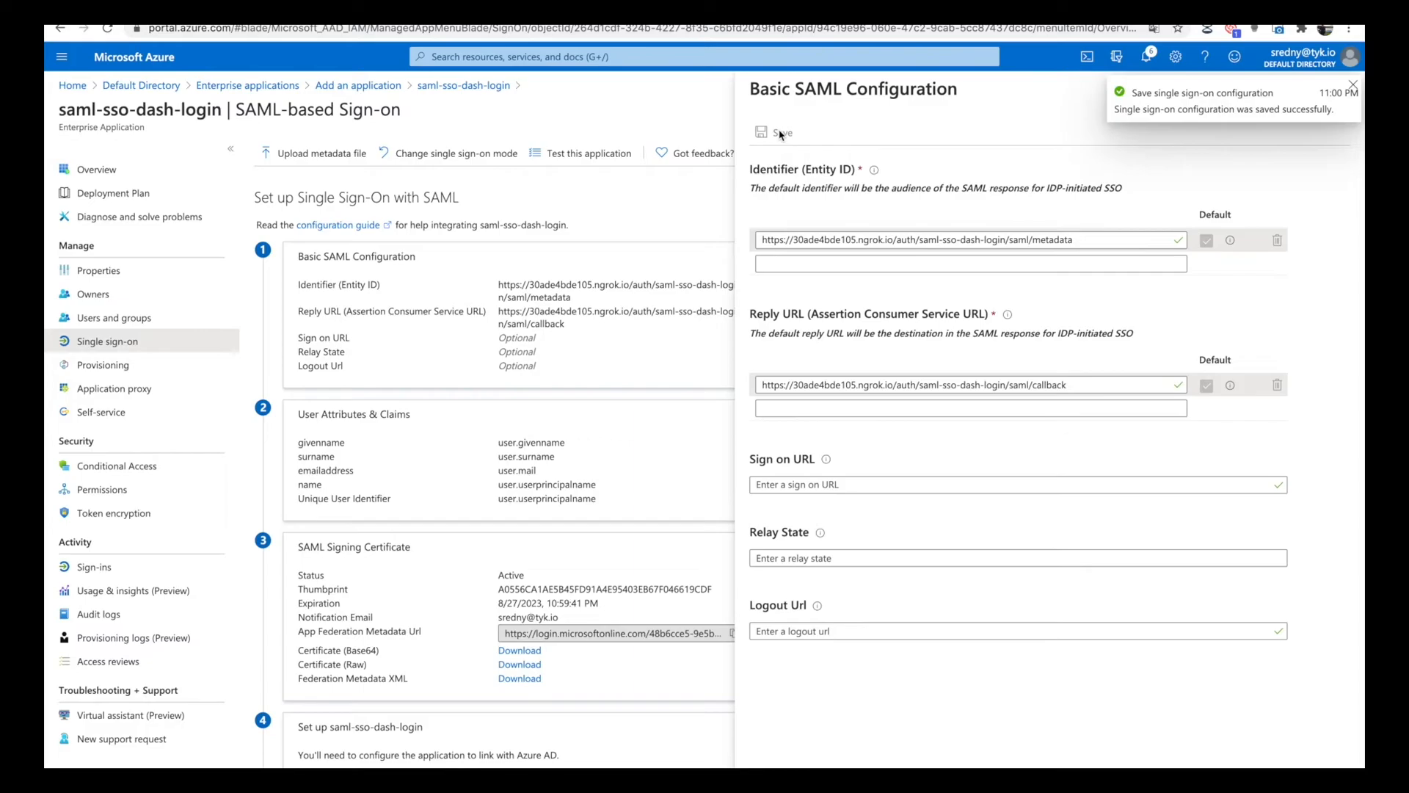
click(1353, 85)
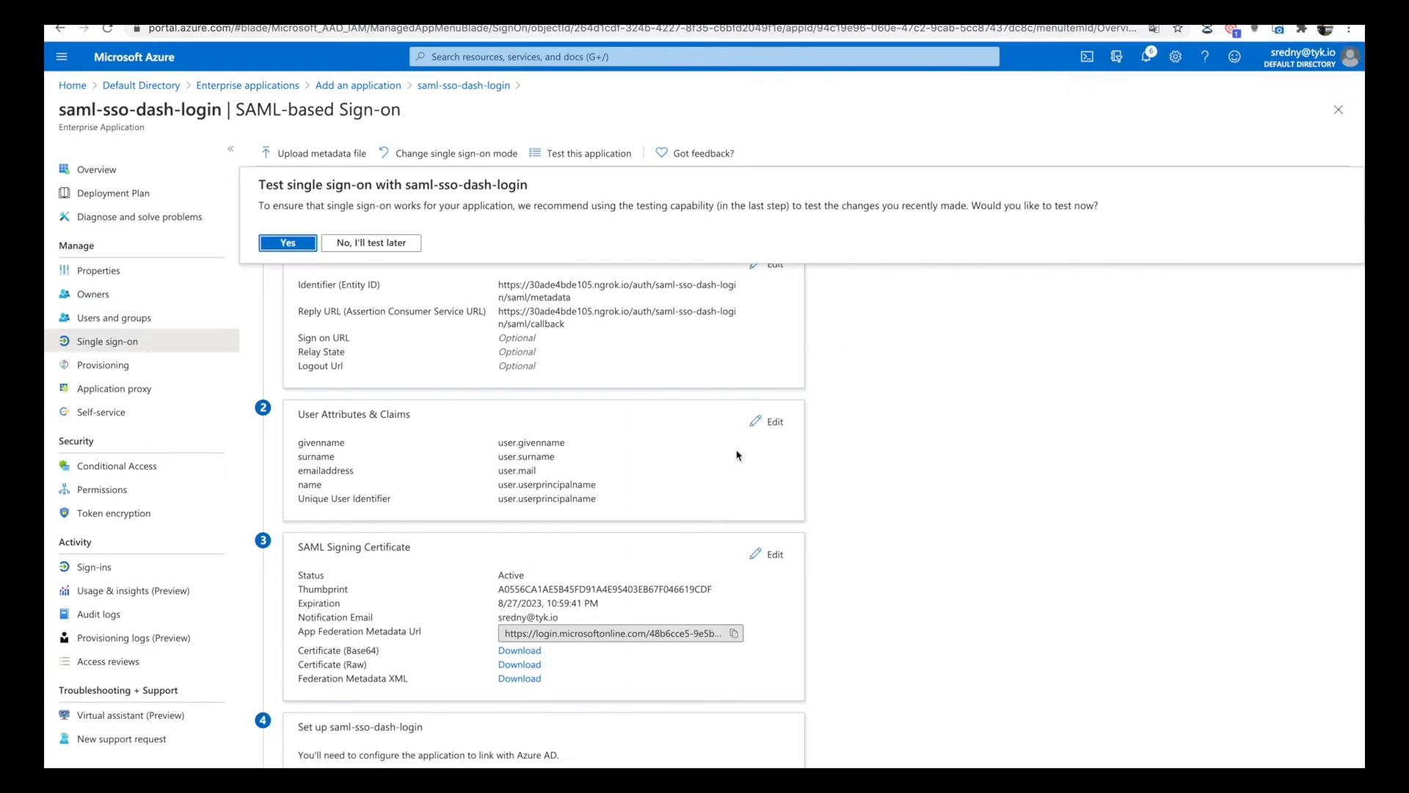
Copy Azure's App Federation Metadata Url and paste it in quotes as the IDPMetaDataURL value in Postman's Add Profile request body.
scroll(868, 592, down, 3)
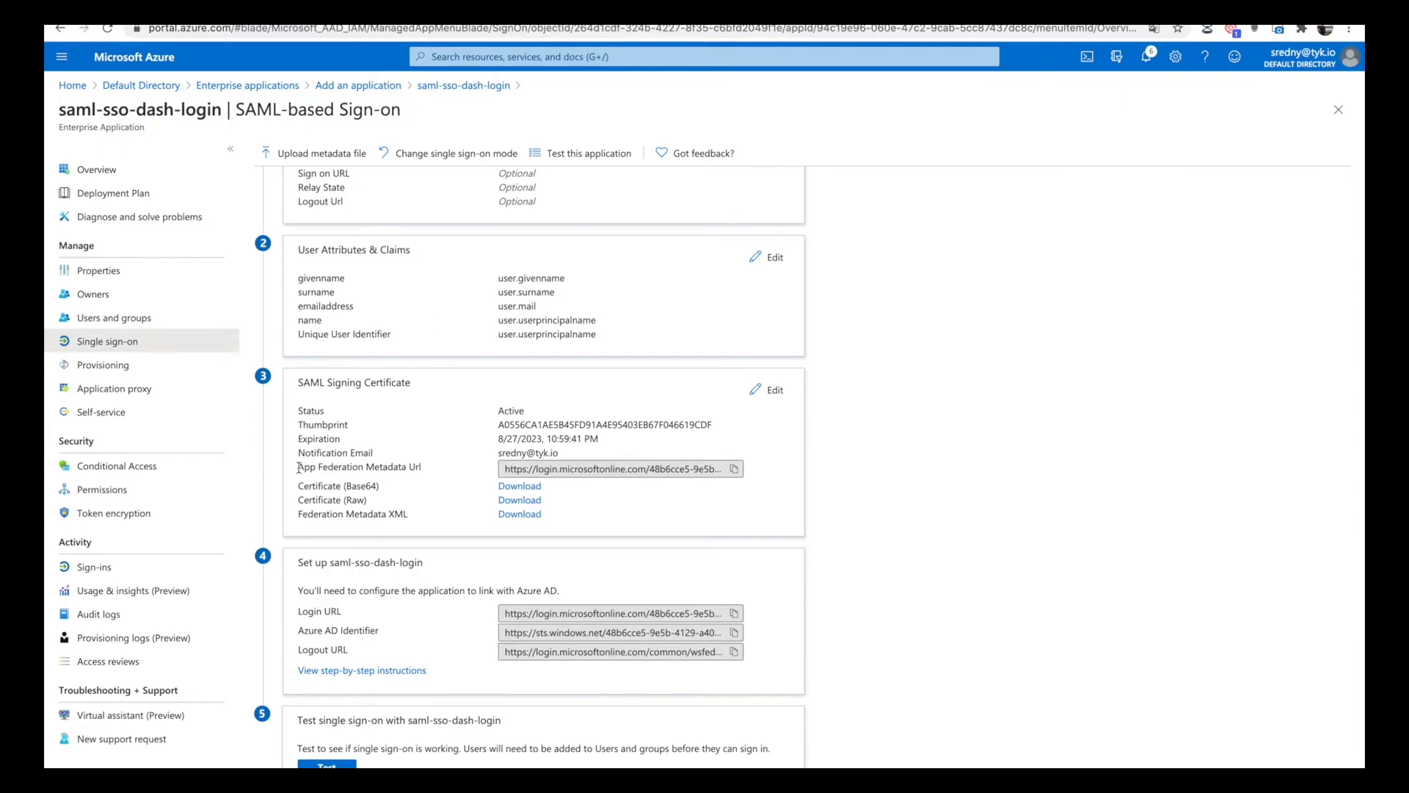
click(734, 468)
key(F4)
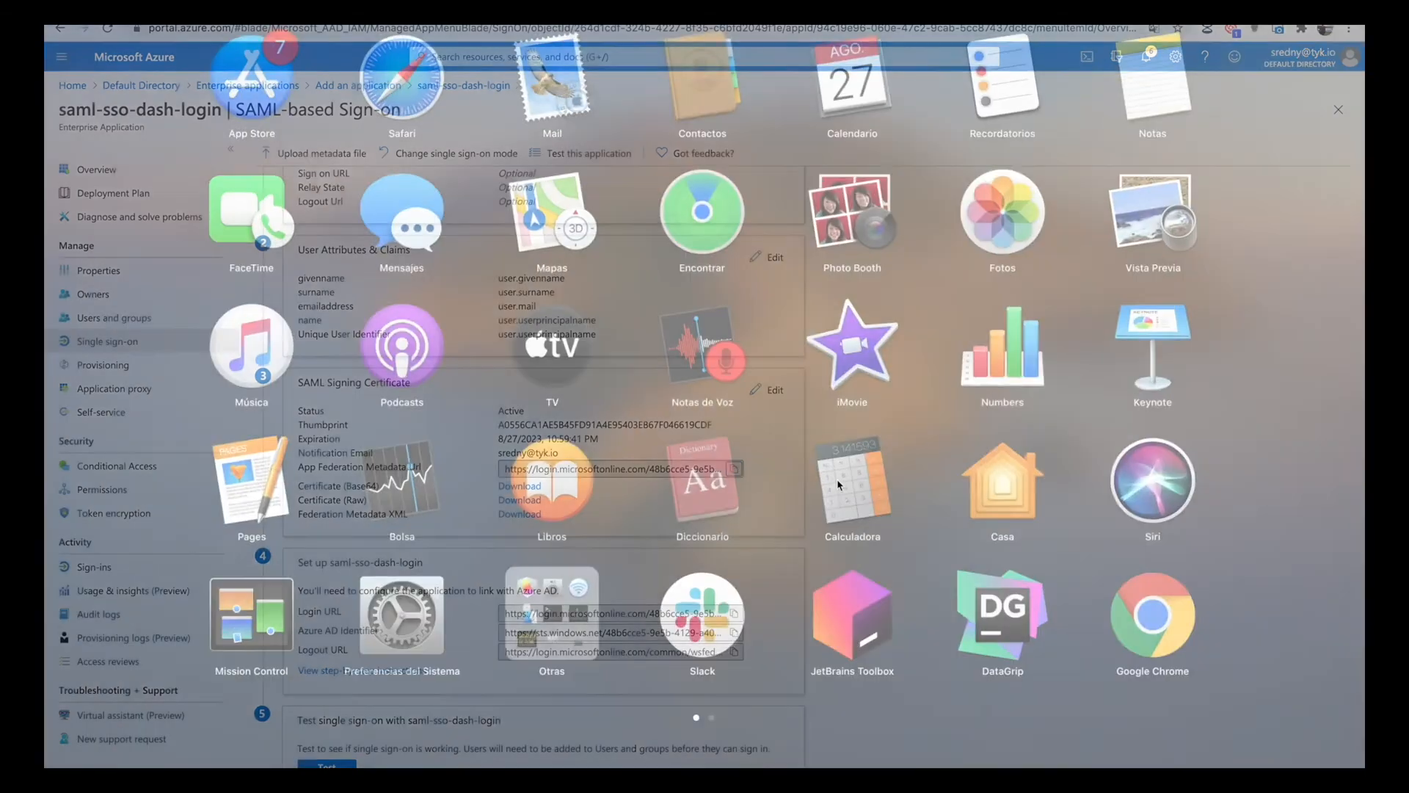
click(880, 765)
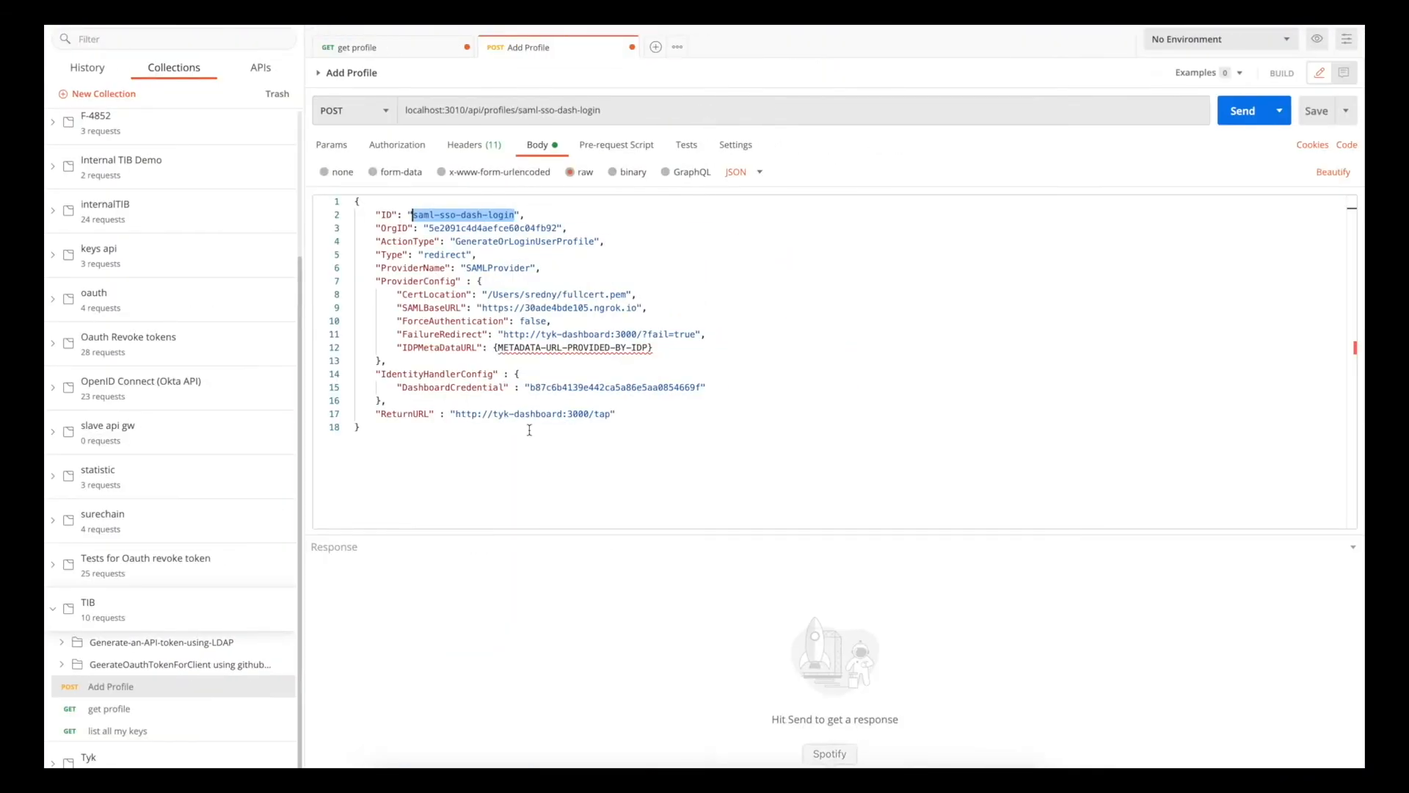
click(454, 350)
drag(492, 347, 653, 345)
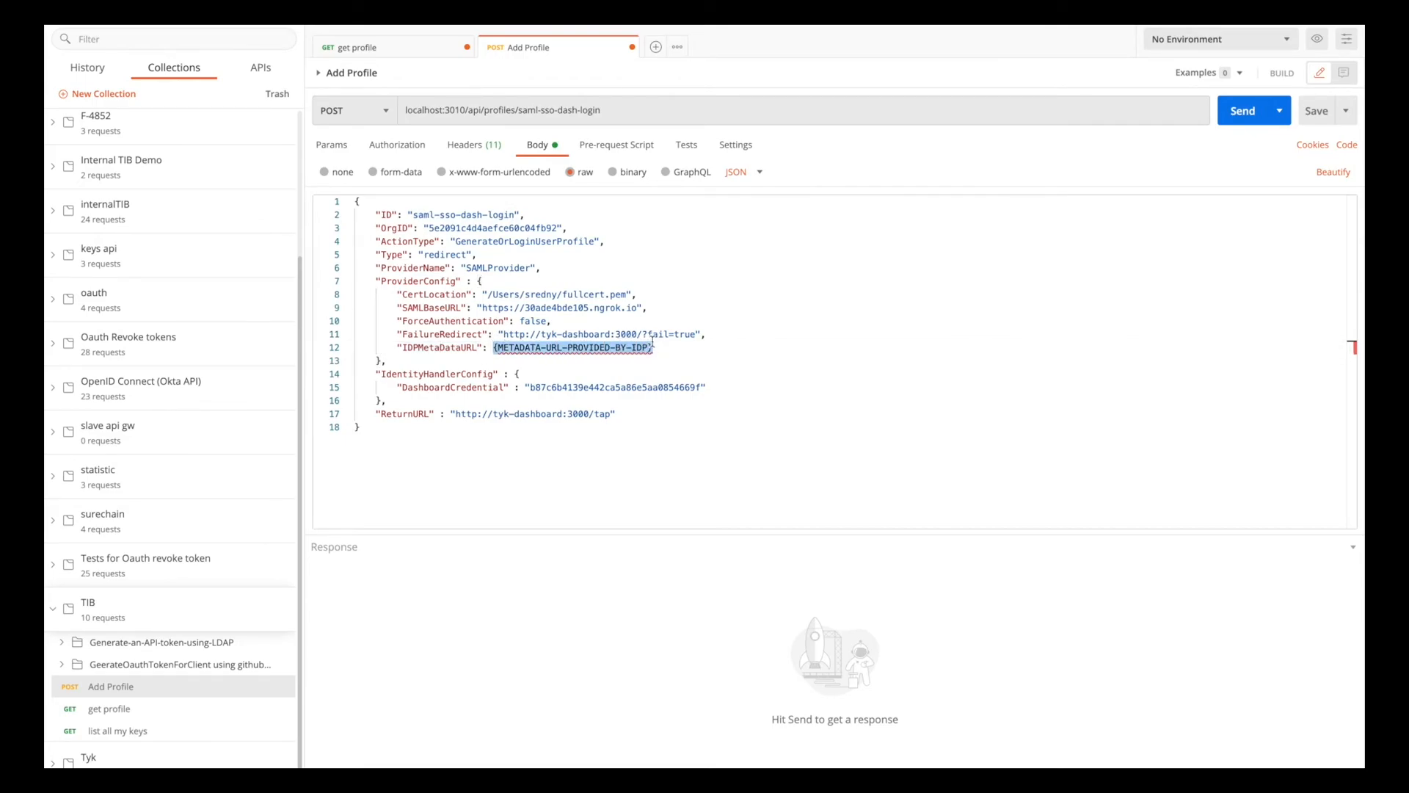
text(")
key(super+v)
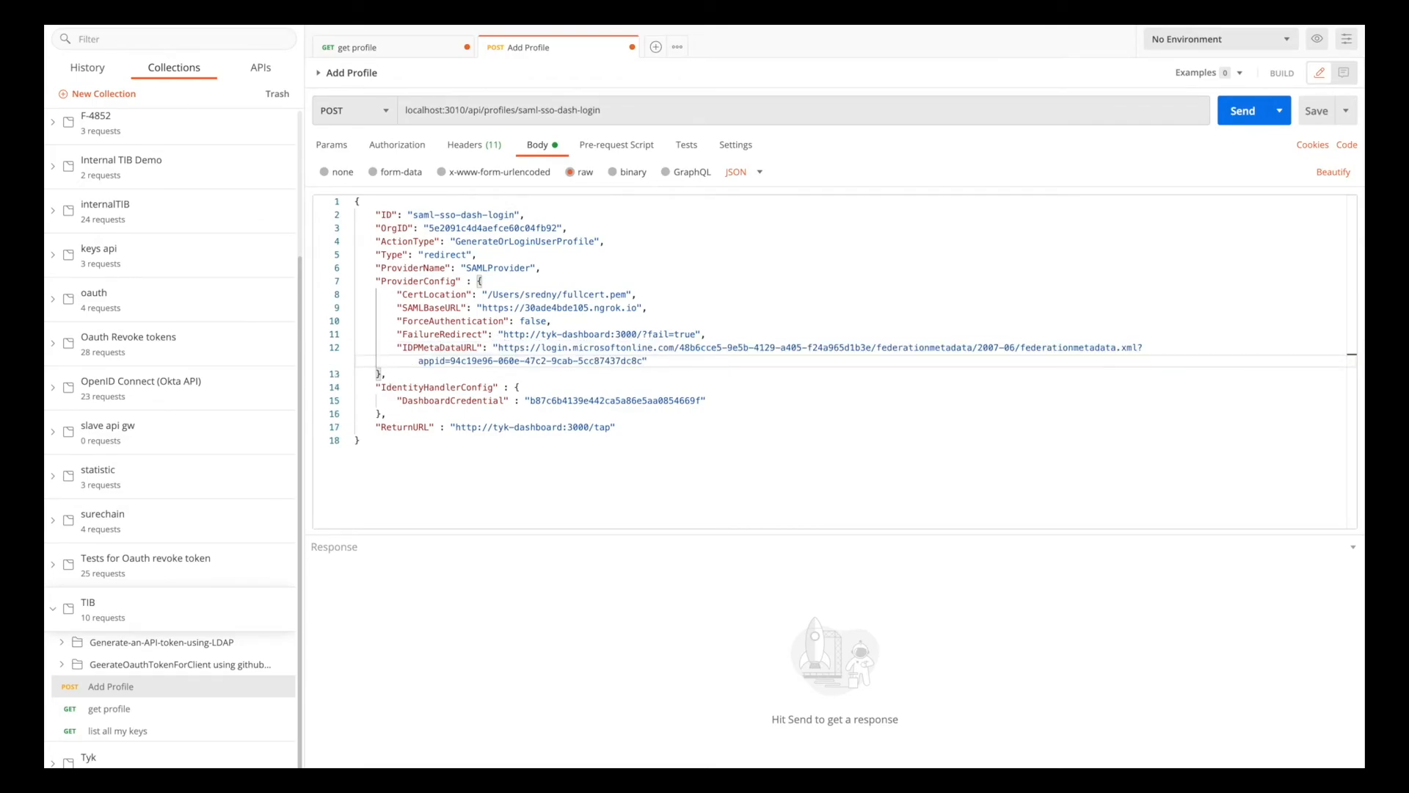
Send the Add Profile POST request to localhost:3010/api/profiles/saml-sso-dash-login and review the response body.
double_click(458, 427)
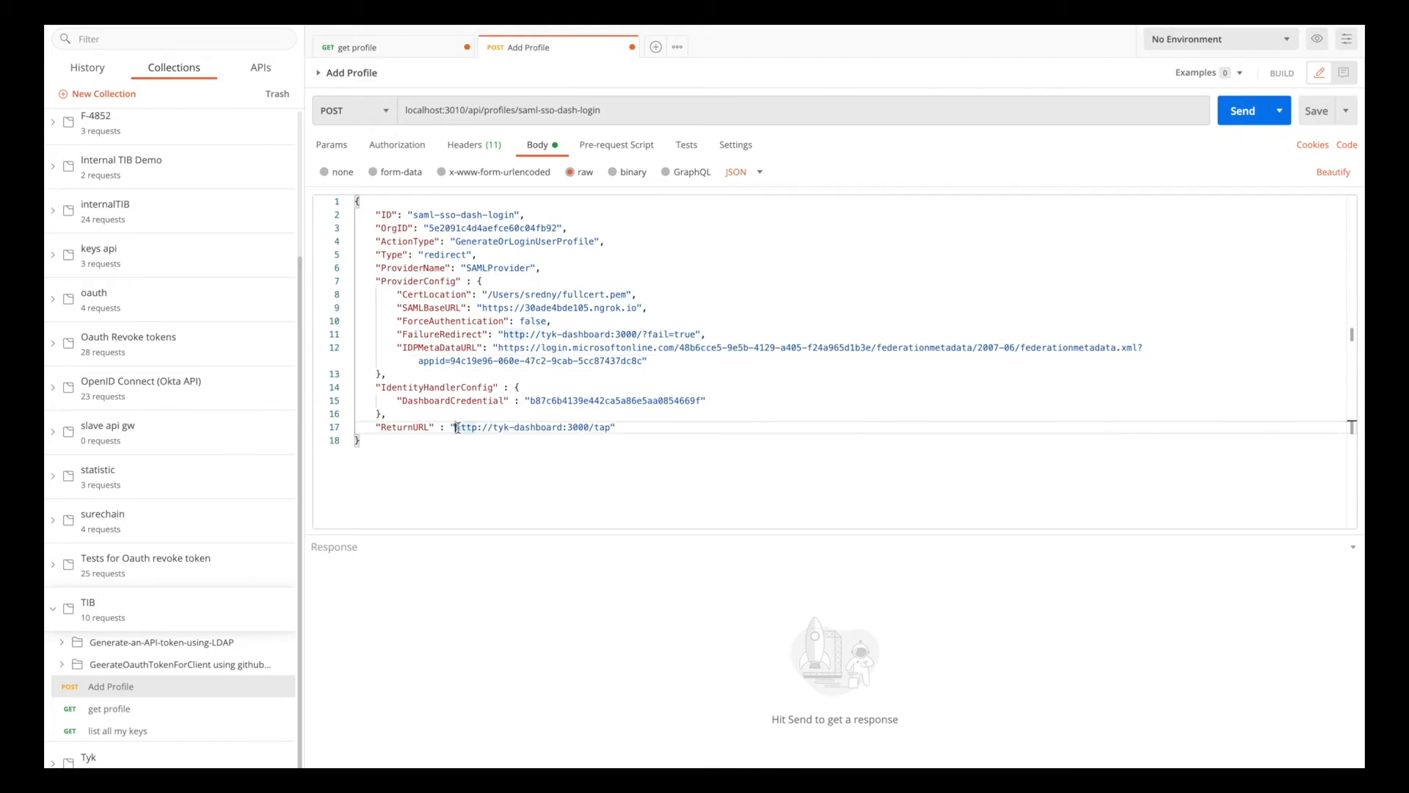
click(507, 454)
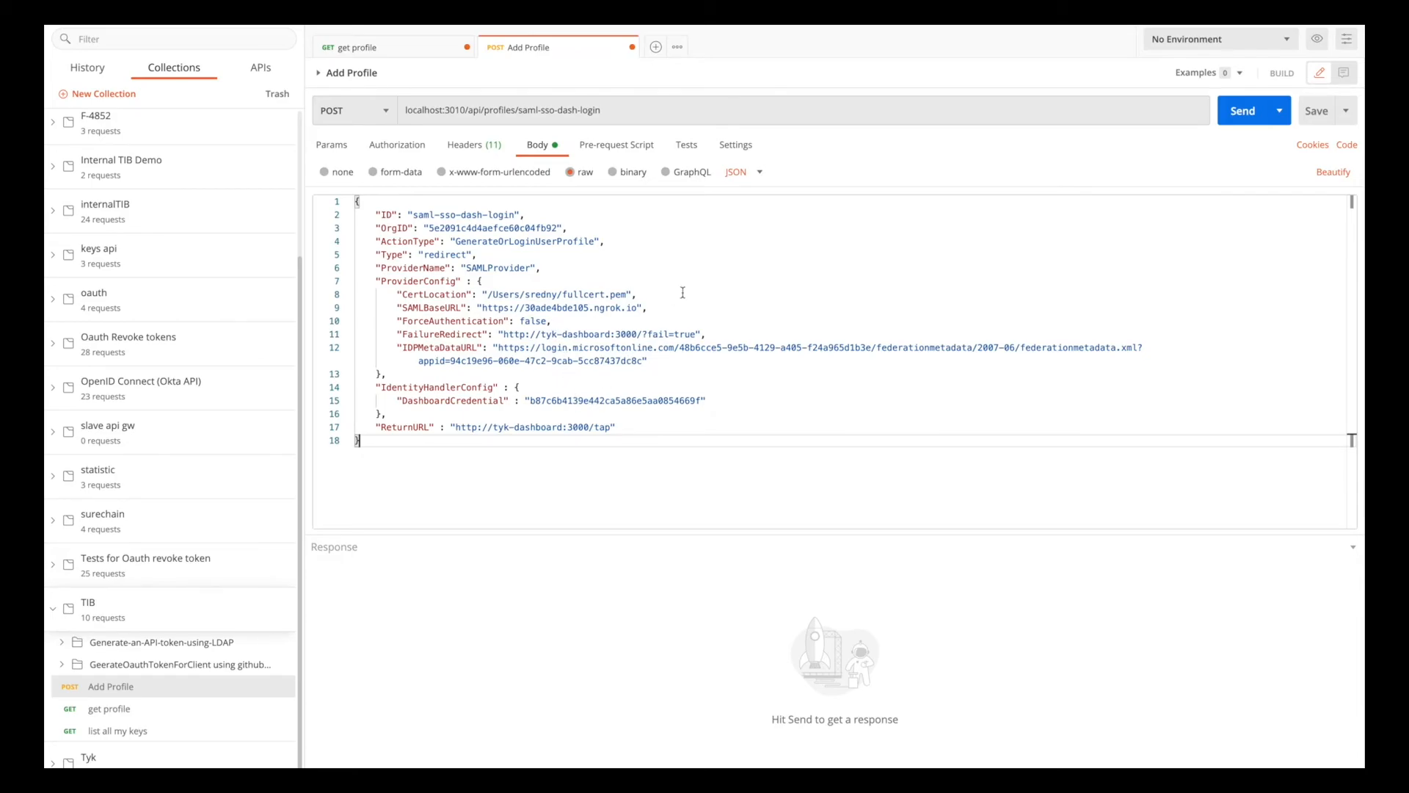
click(1235, 111)
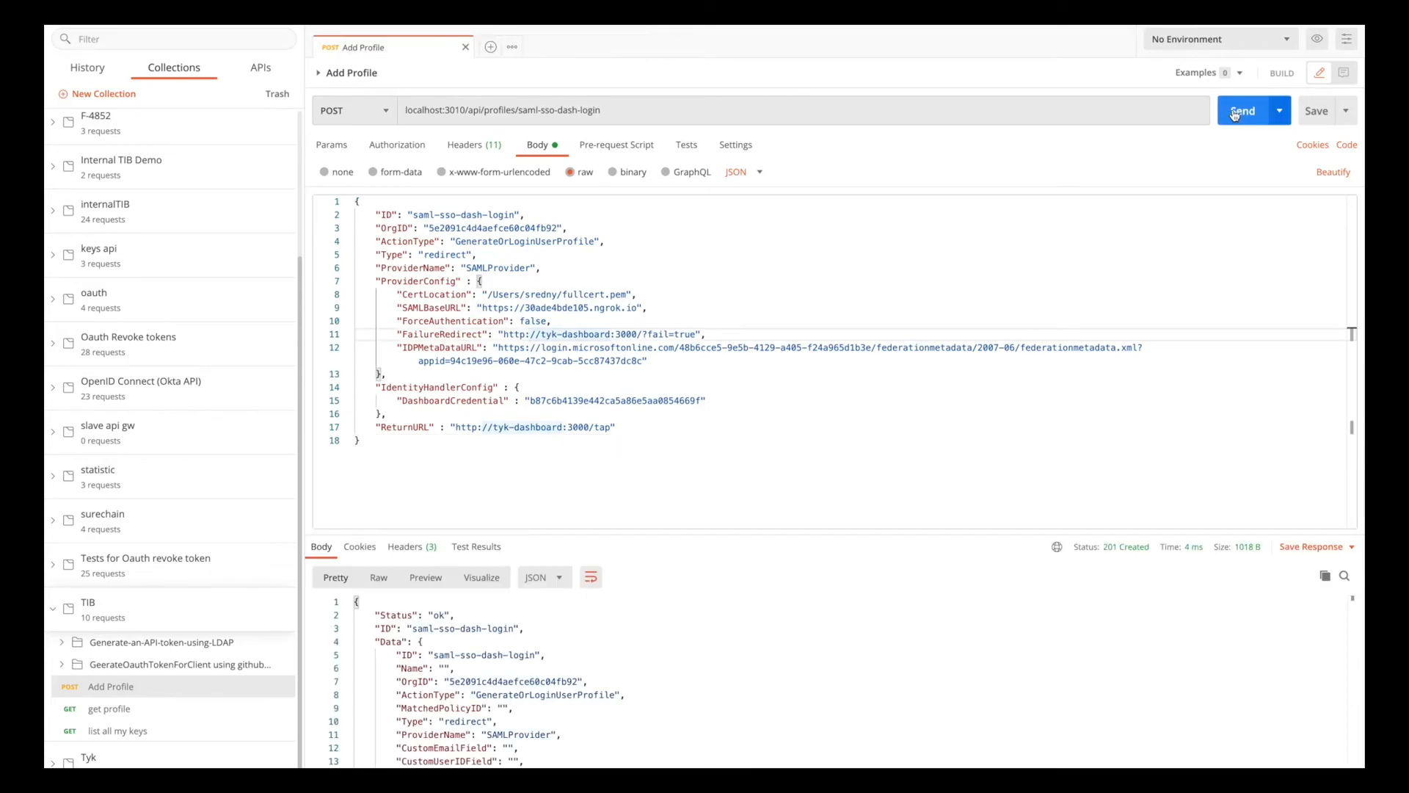
scroll(607, 712, down, 6)
Switch to the Azure portal in Chrome, assign the directory's listed user to saml-sso-dash-login, and return to the application's overview.
key(F4)
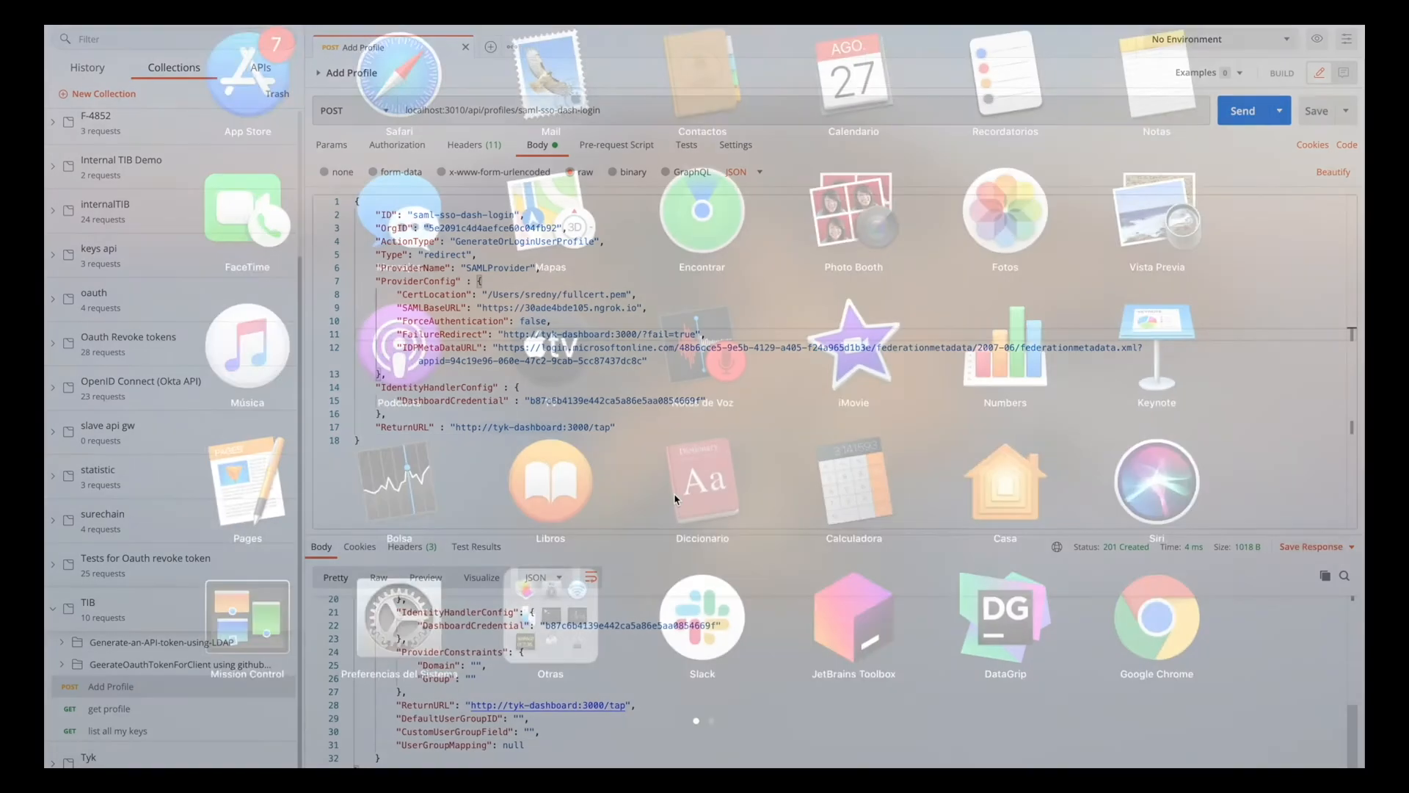
click(679, 763)
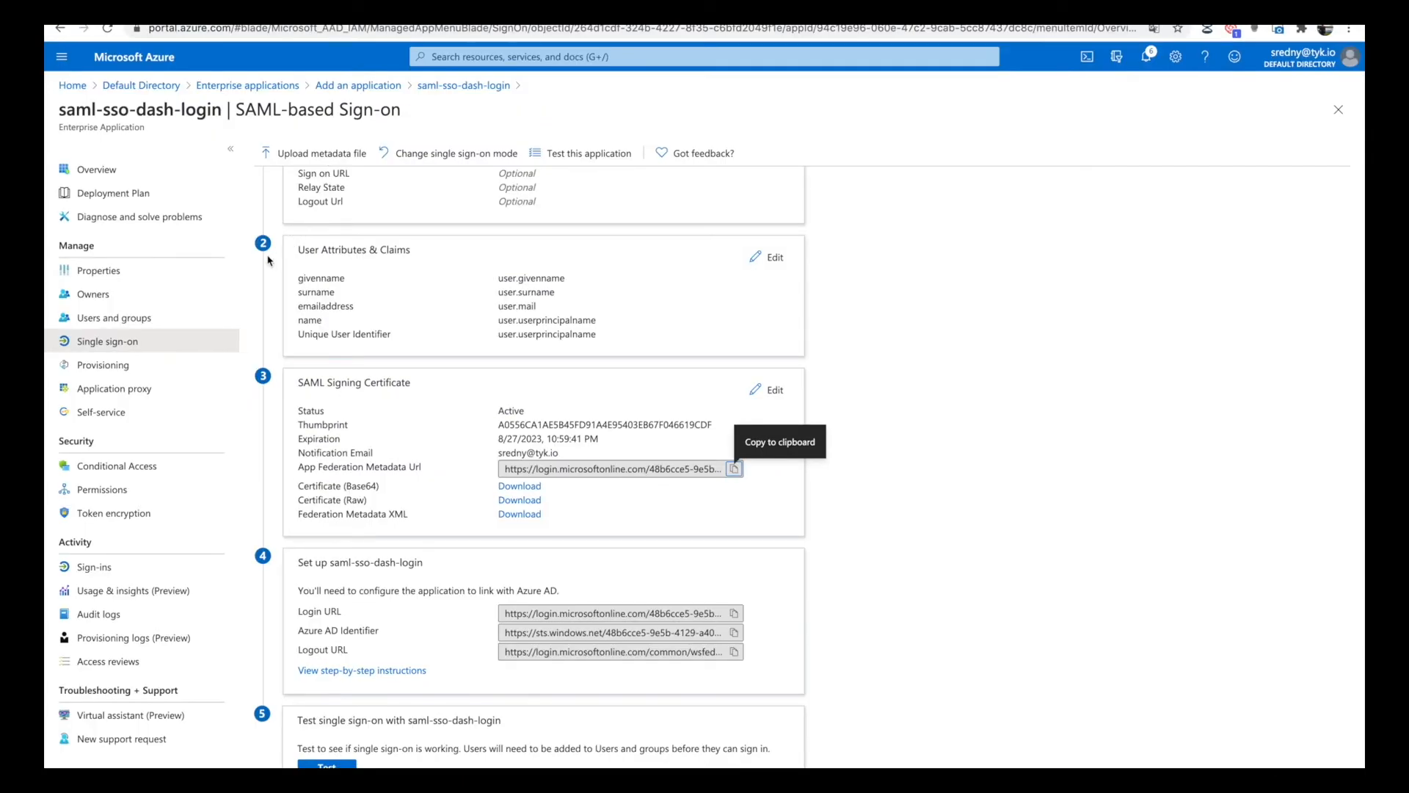
click(168, 319)
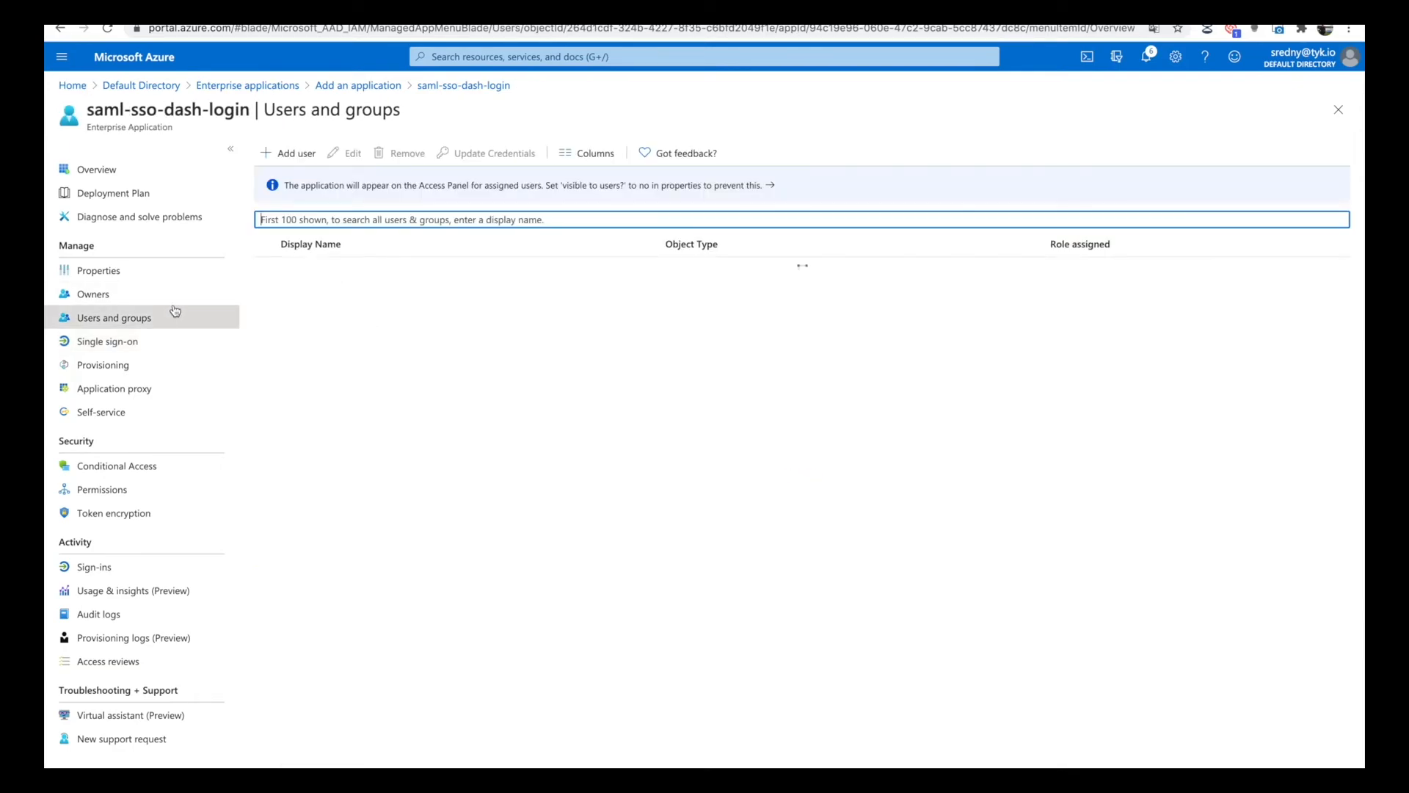
click(301, 156)
click(181, 243)
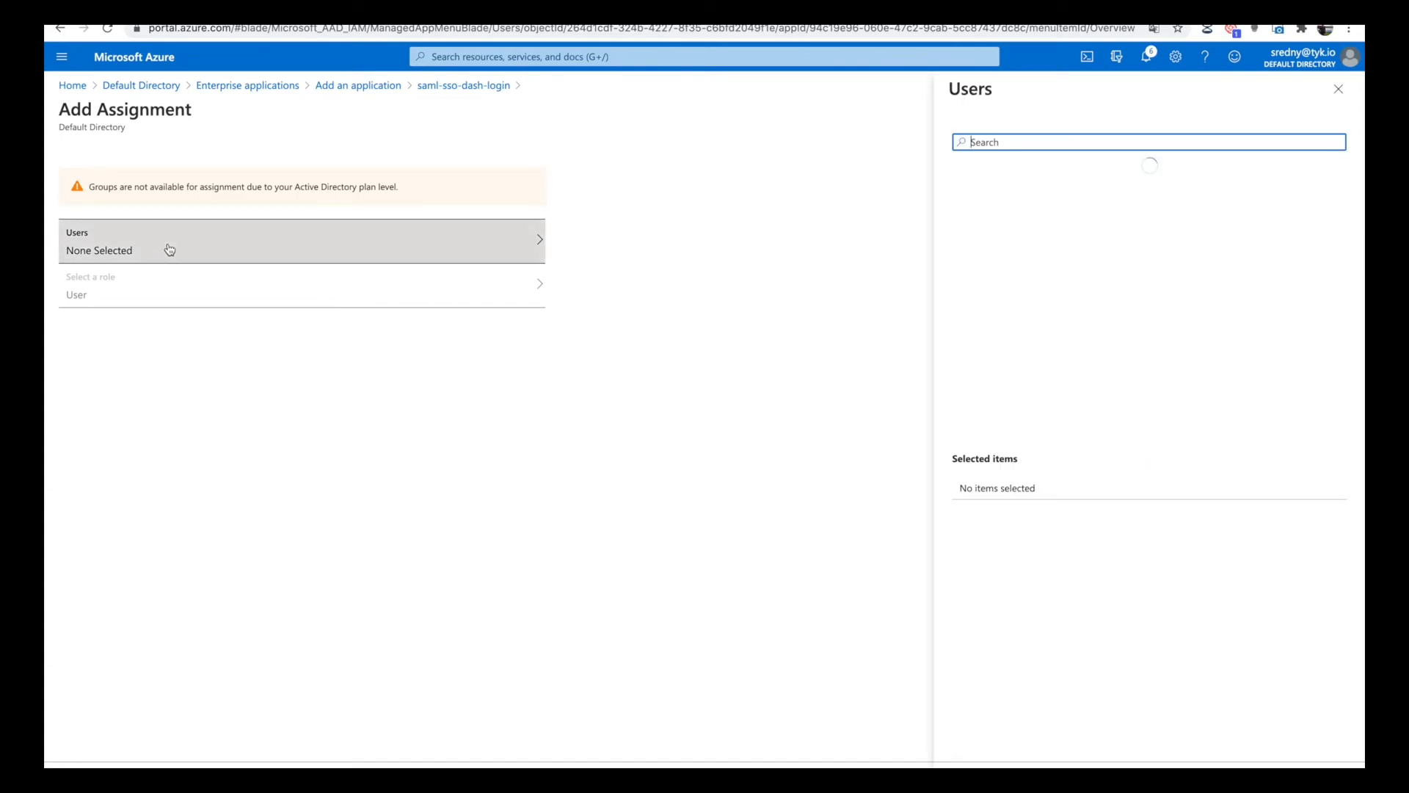
click(1034, 178)
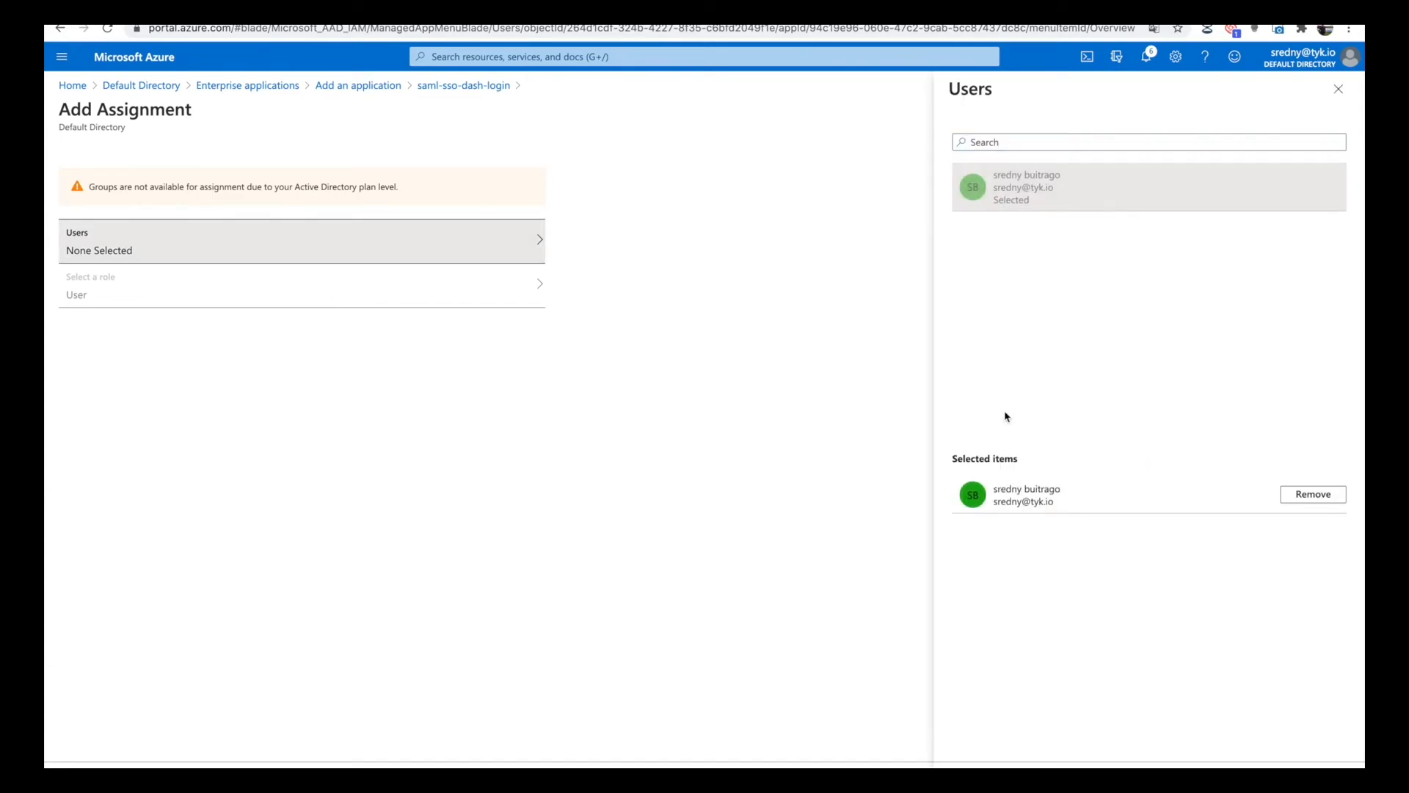
click(1165, 776)
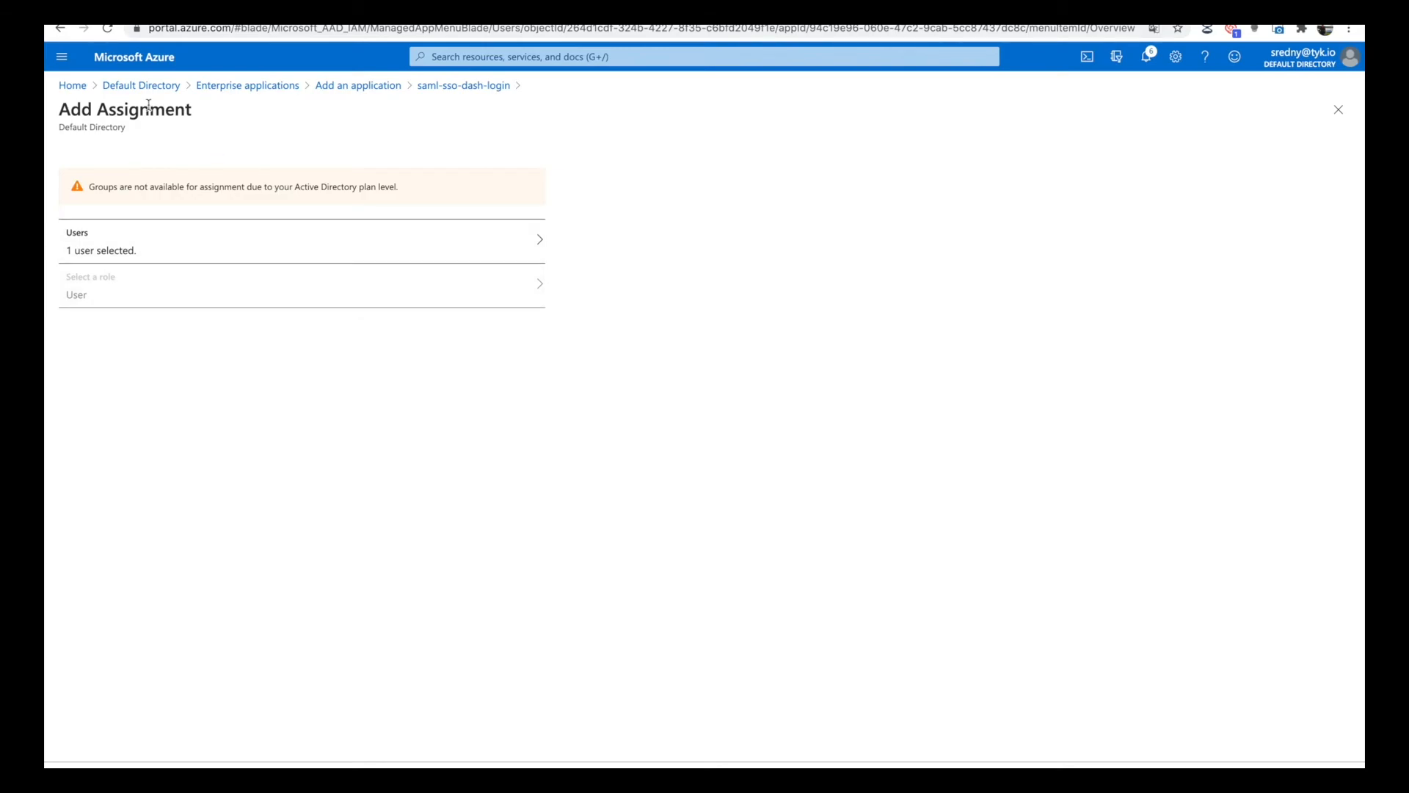
click(424, 86)
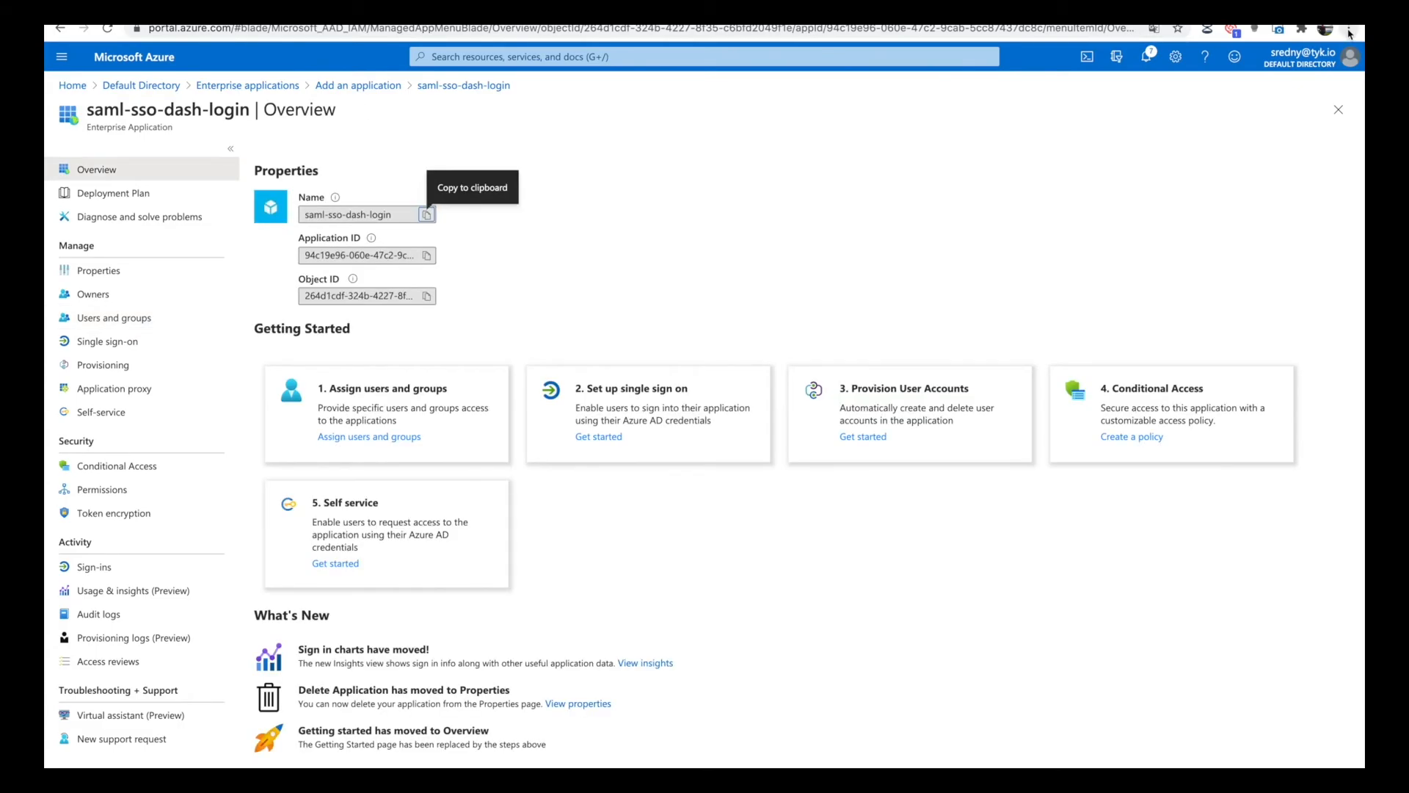
Open a new incognito browser window and make its address bar ready for entering a URL.
click(1349, 29)
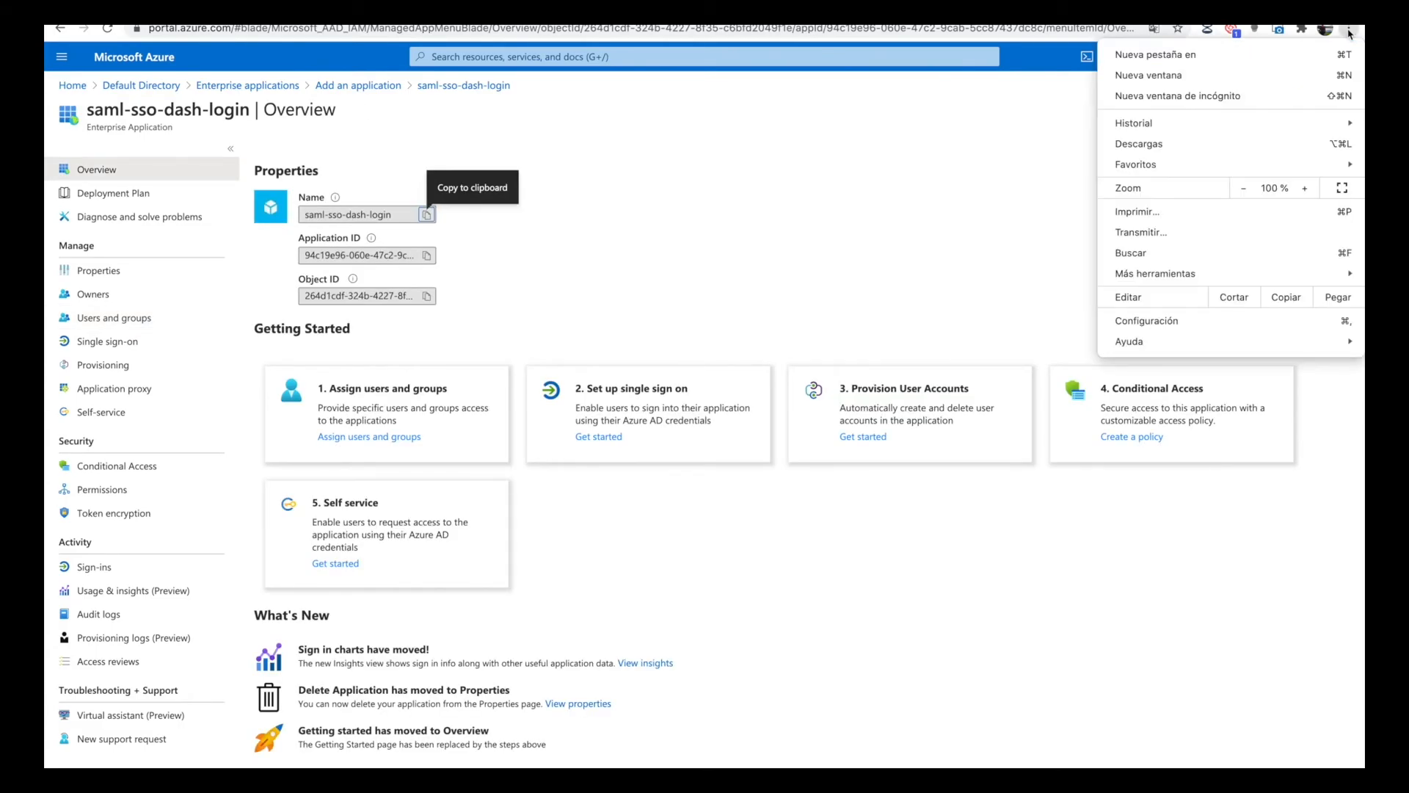
click(1193, 101)
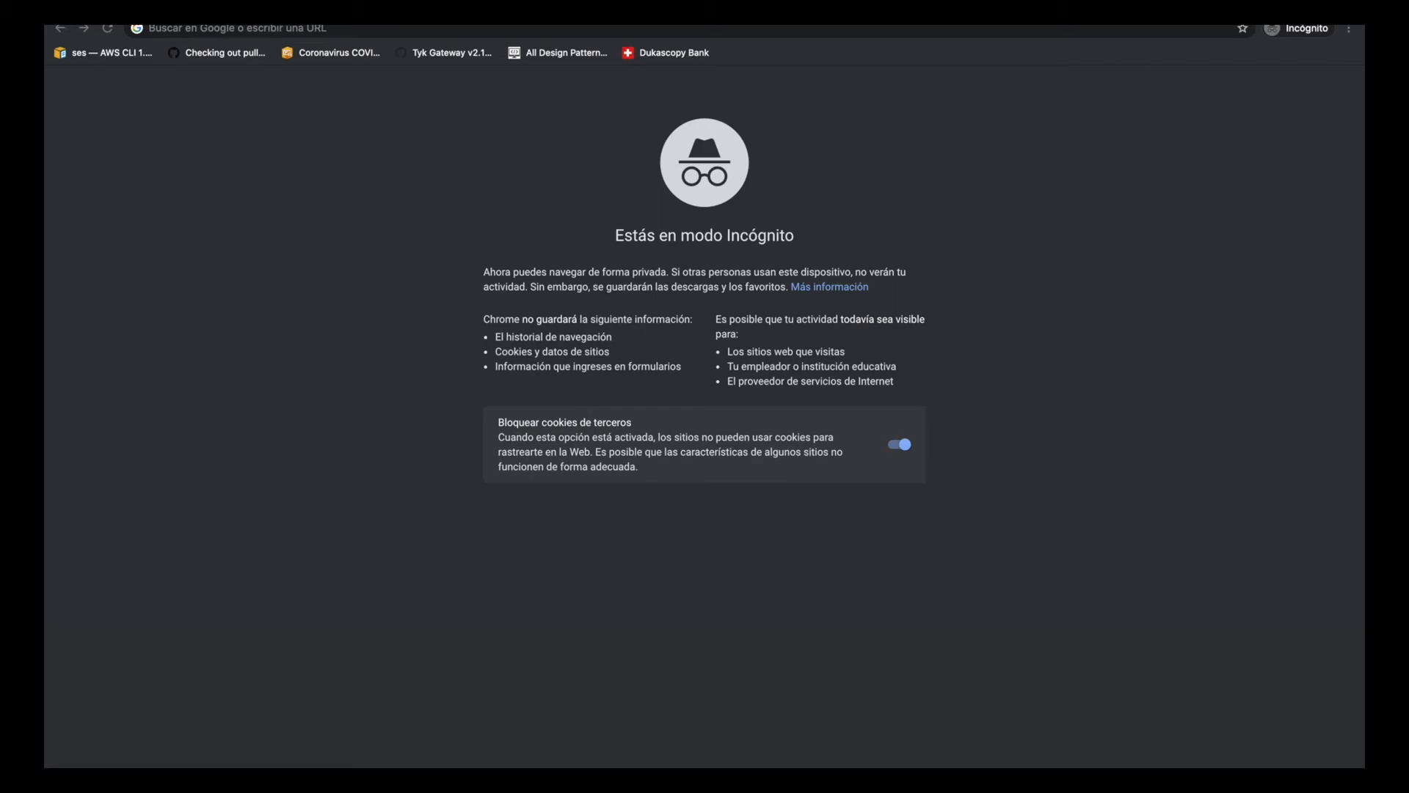
click(380, 30)
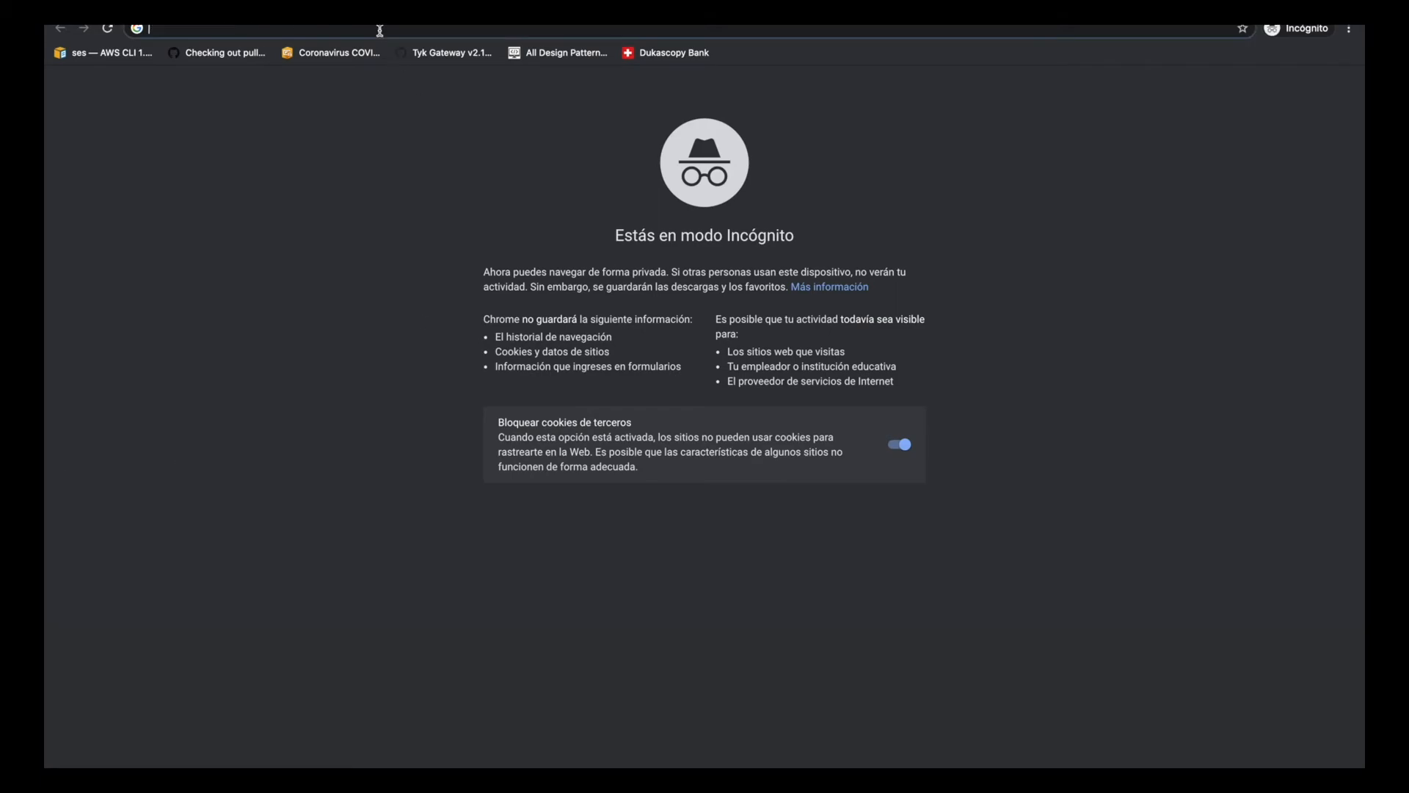
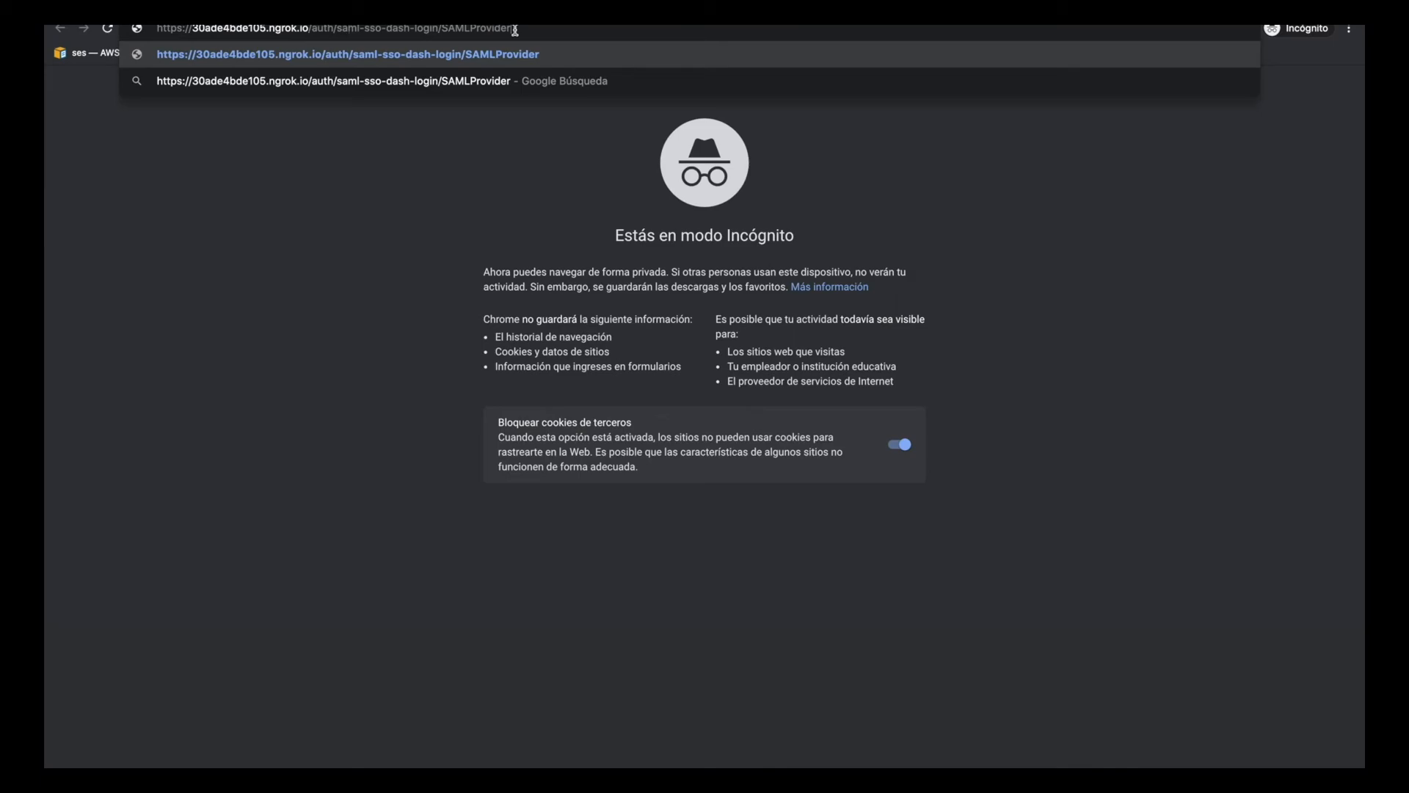
key(Return)
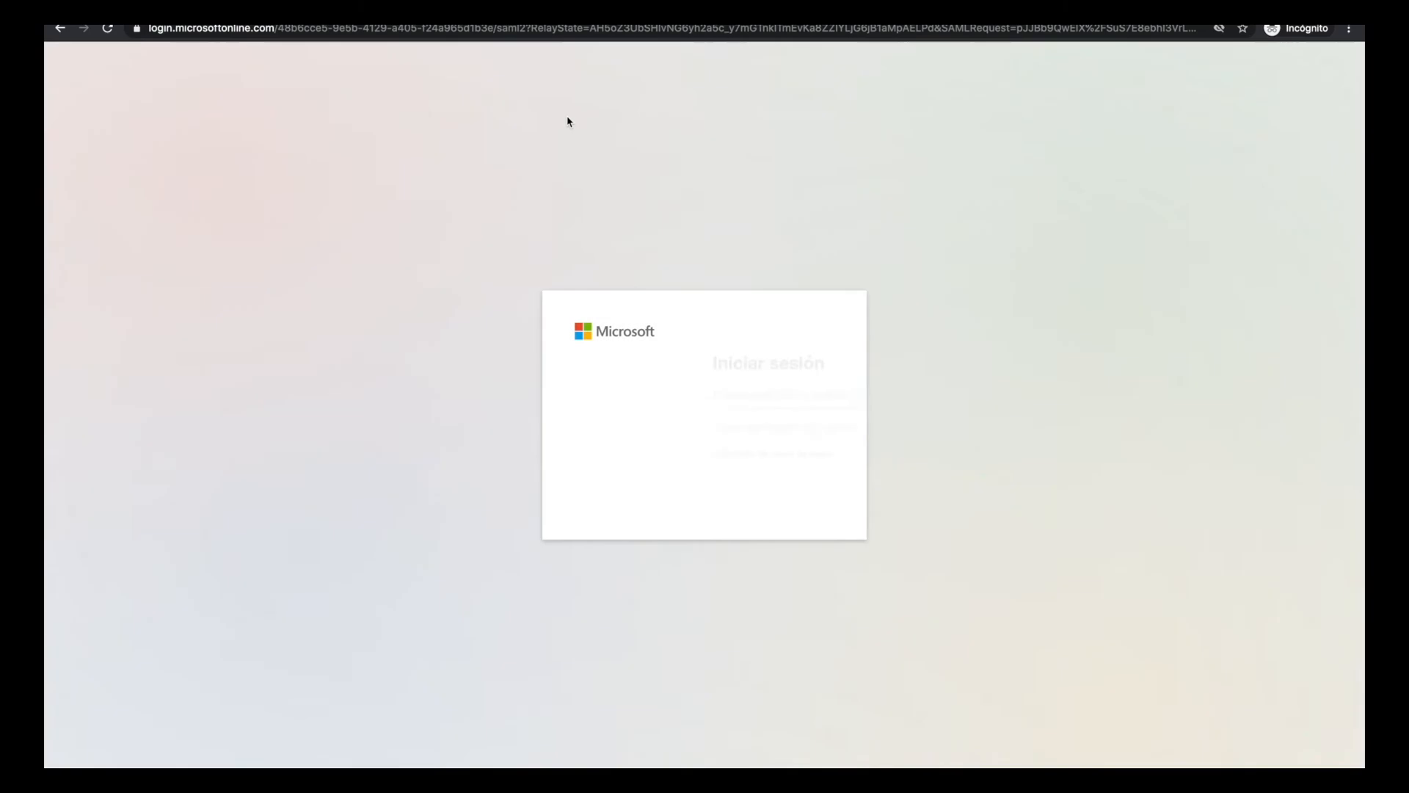
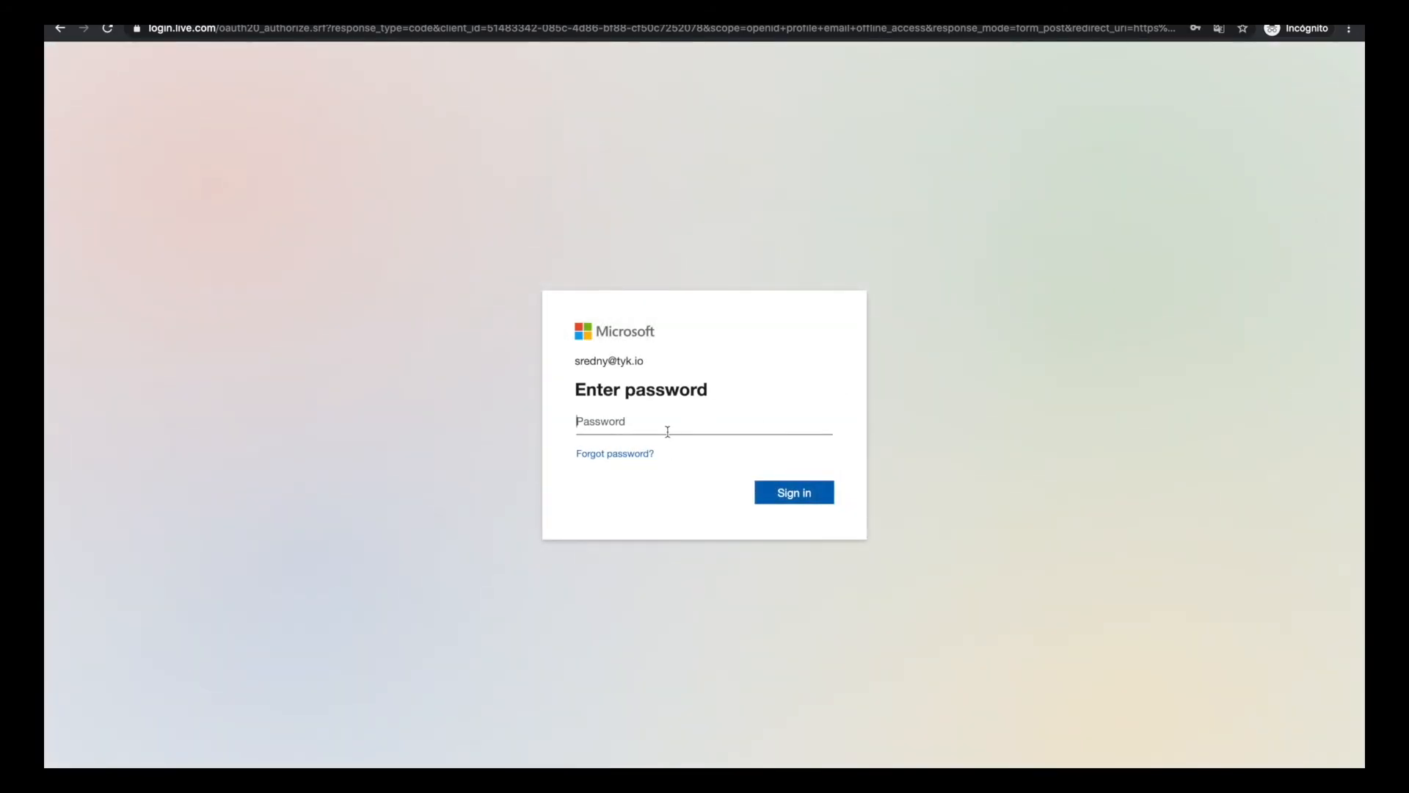
Enter the account password to sign in to the Microsoft account and decline to stay signed in.
click(667, 431)
text(••••••••••••)
click(779, 495)
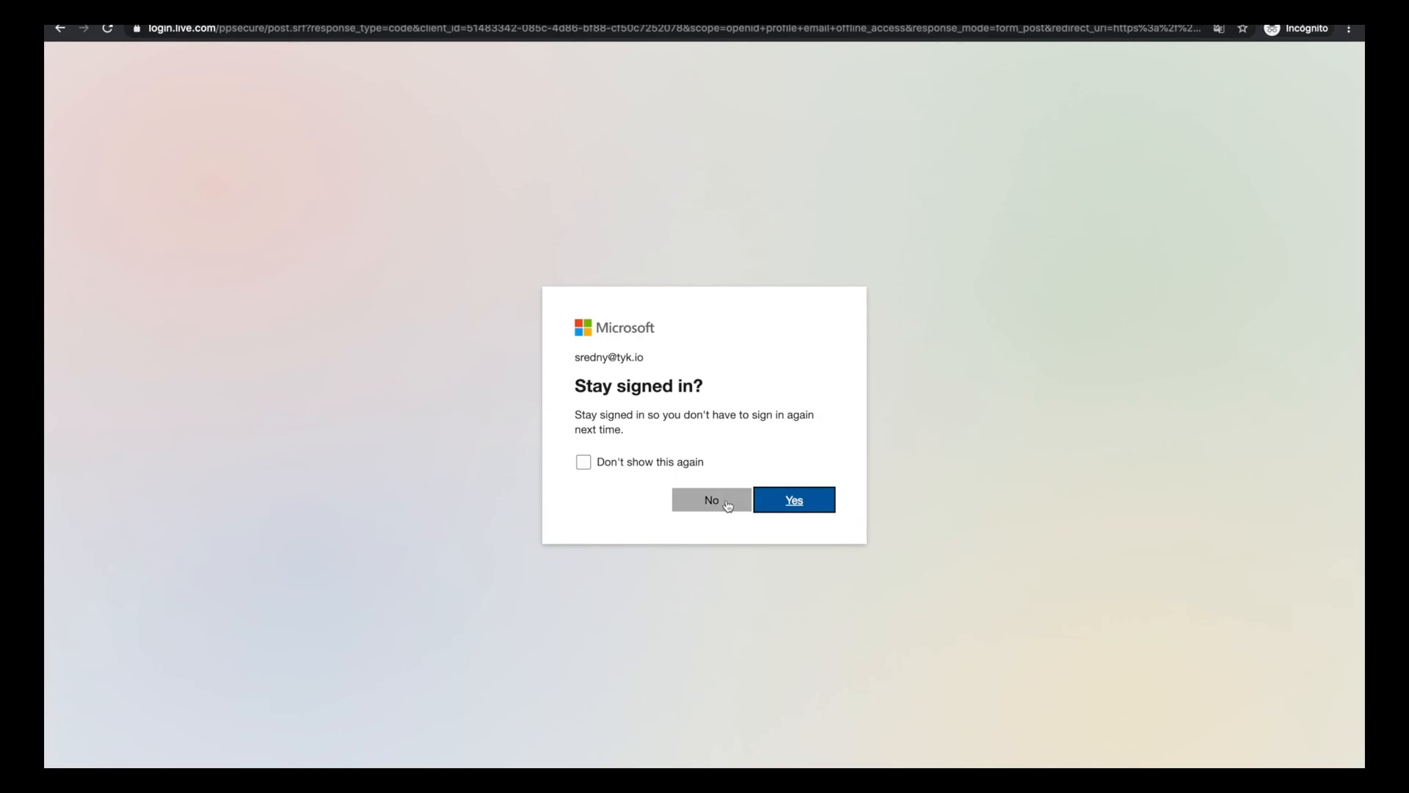
click(716, 502)
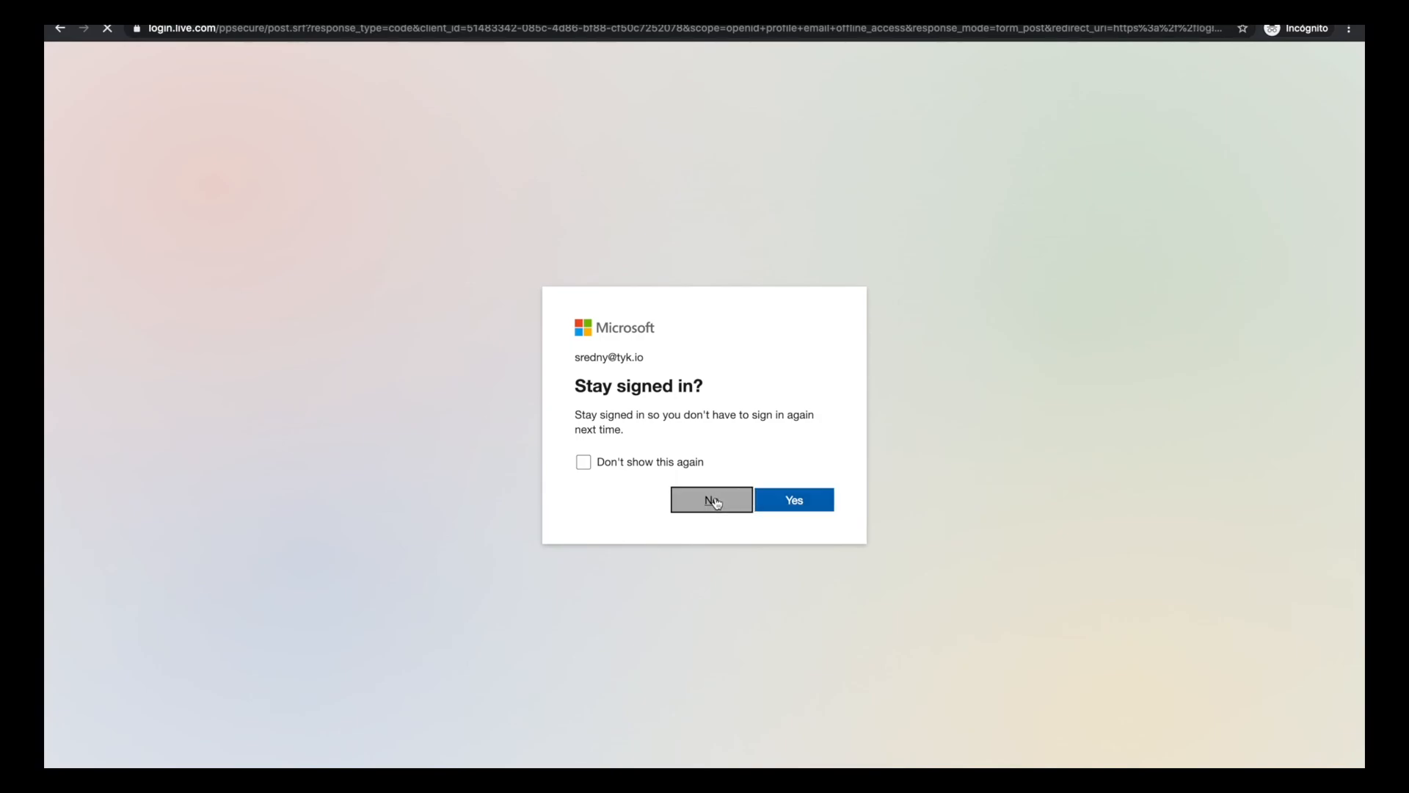